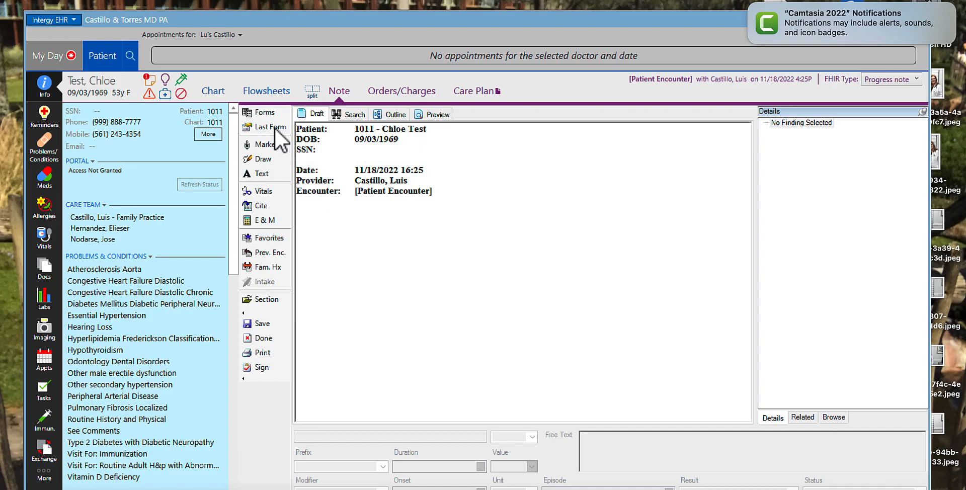
- Through the medical assistant form used for every patient, load the "HTN stable" favorite and save it into the note
click(267, 113)
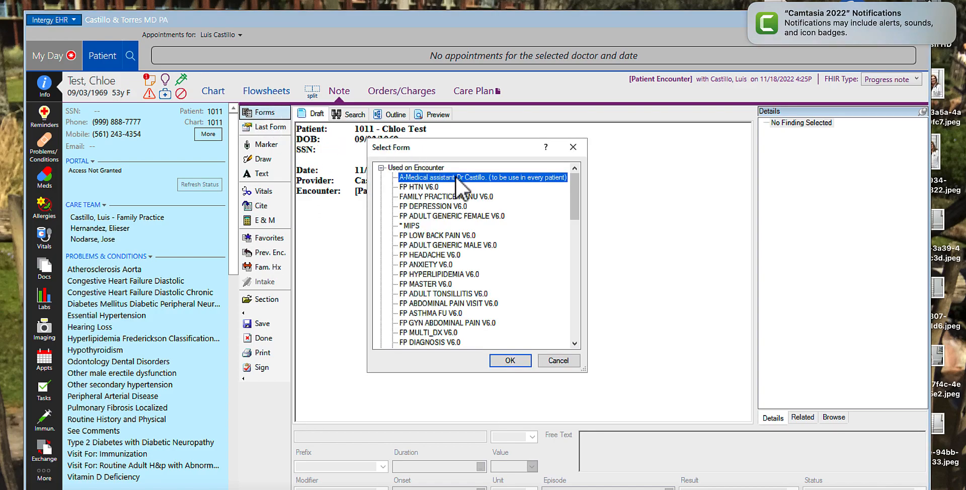
click(520, 362)
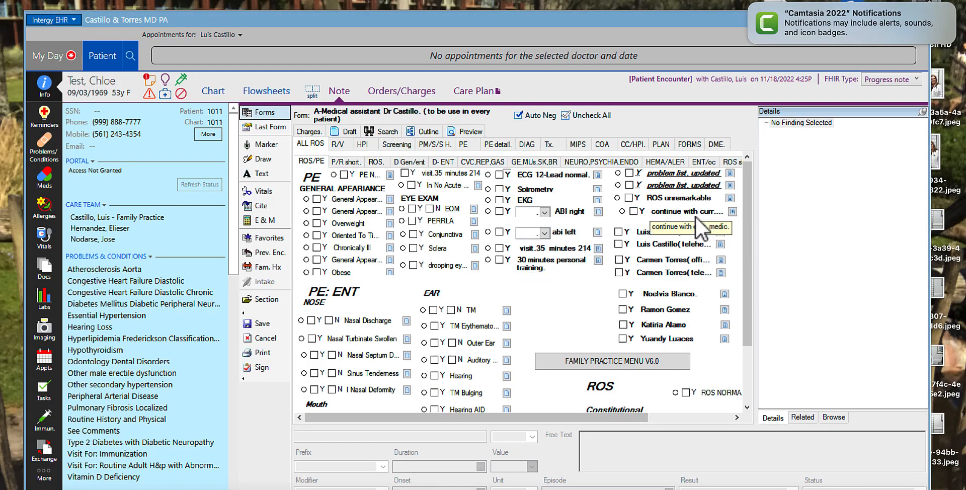
click(264, 238)
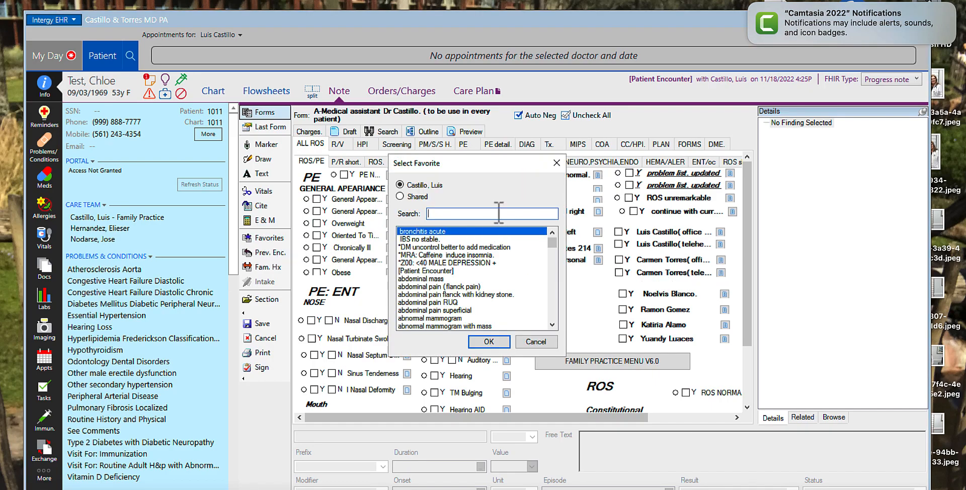
text(htn)
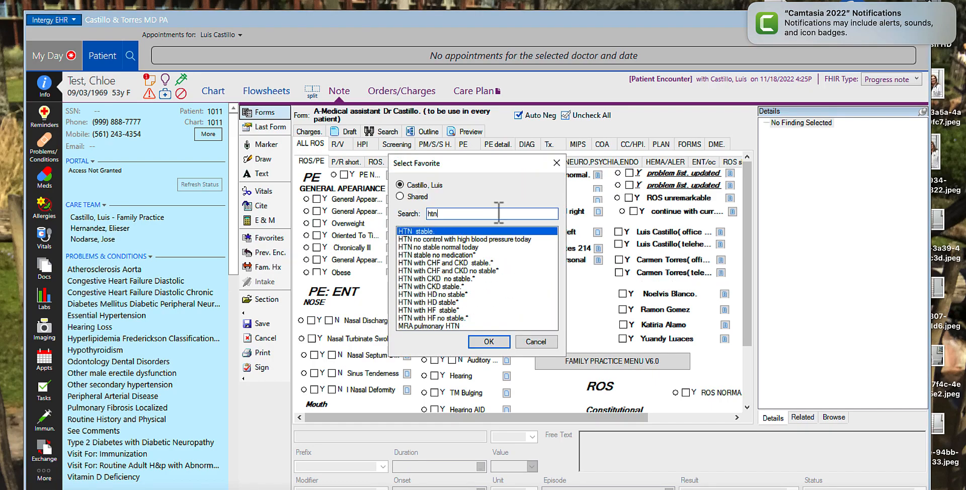
click(492, 345)
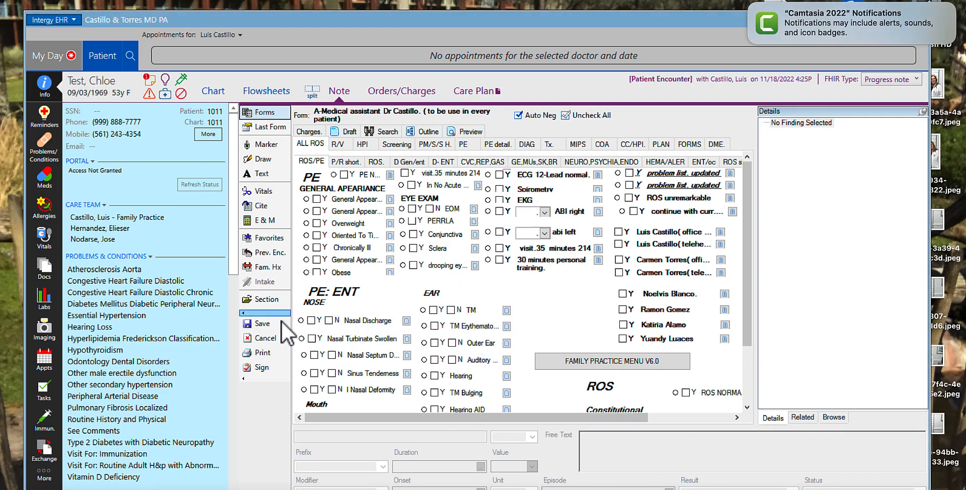
click(262, 323)
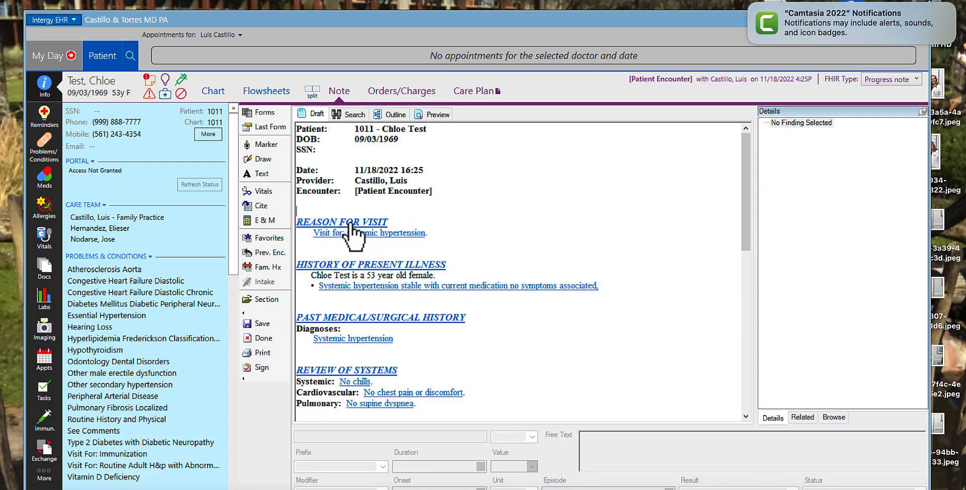
- Append "take medicatio nas prescribe." to the free text of the systemic hypertension finding in the history of present illness
click(551, 286)
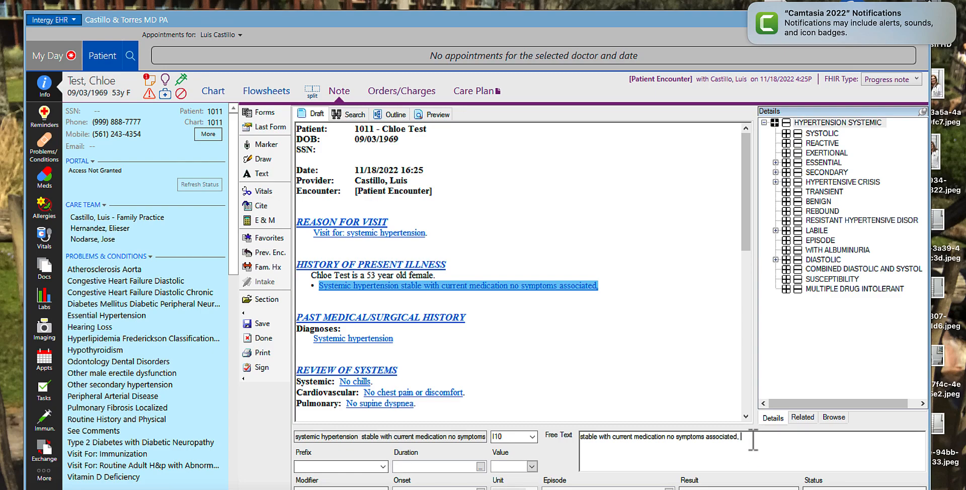
text(take medicatio nas p)
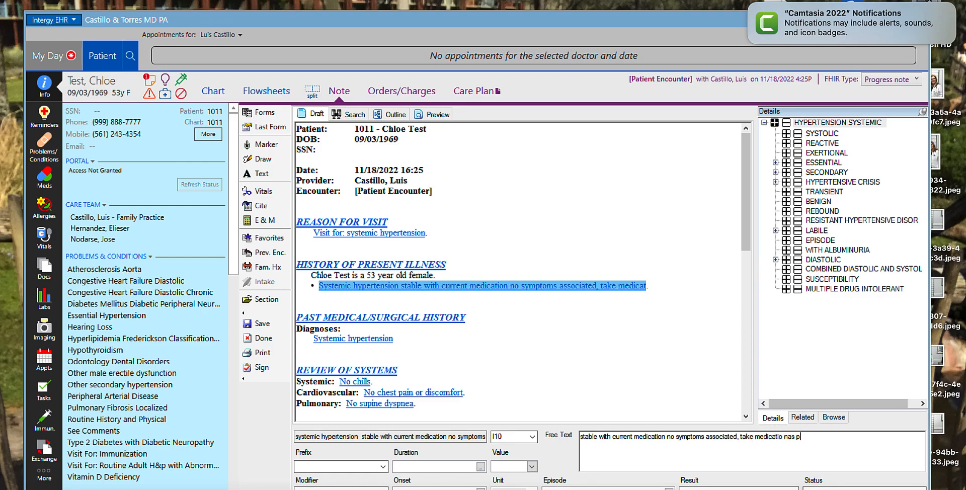
text(rescribe.)
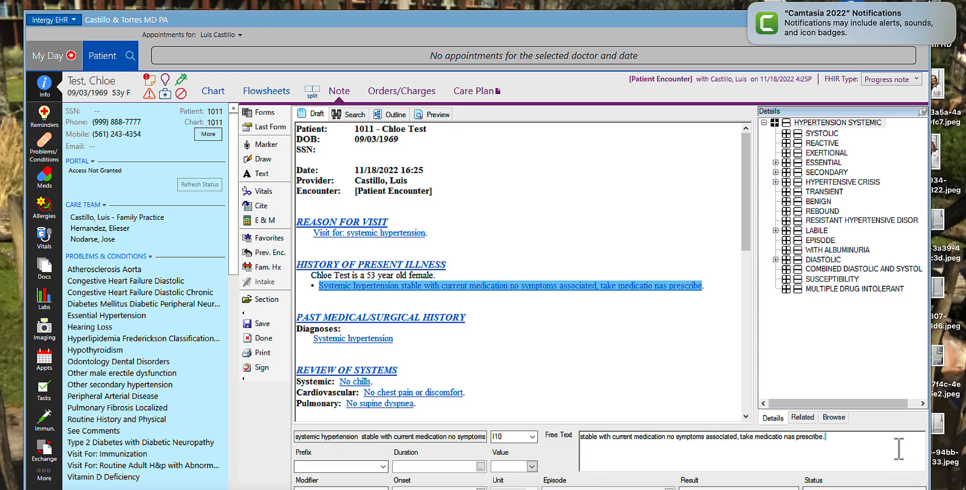
drag(705, 20, 702, 17)
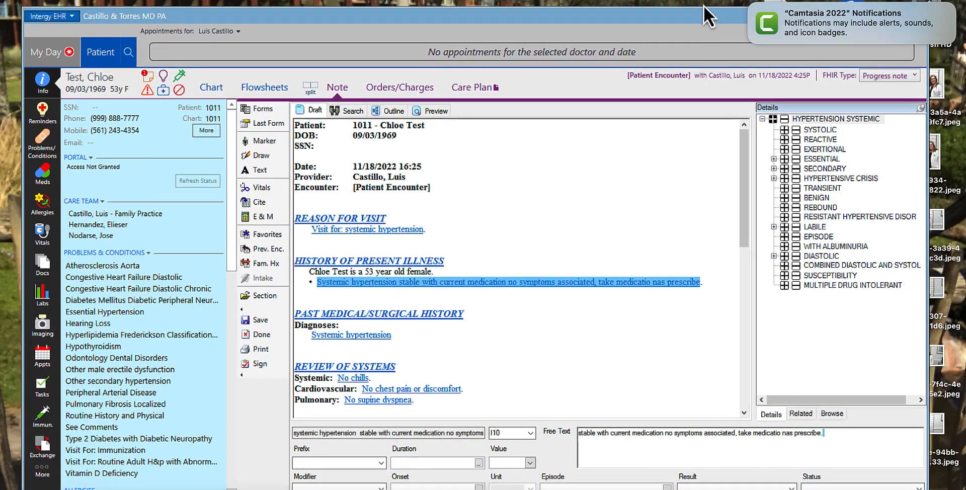
click(917, 486)
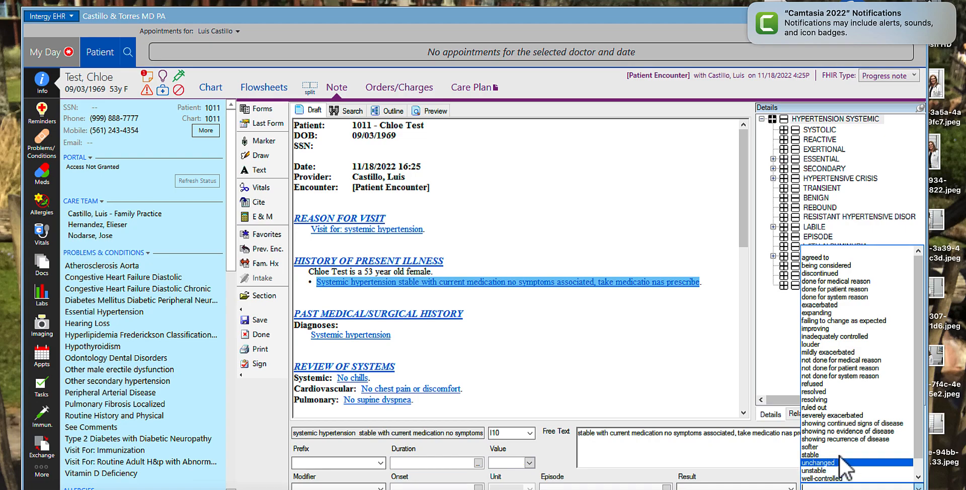
click(640, 364)
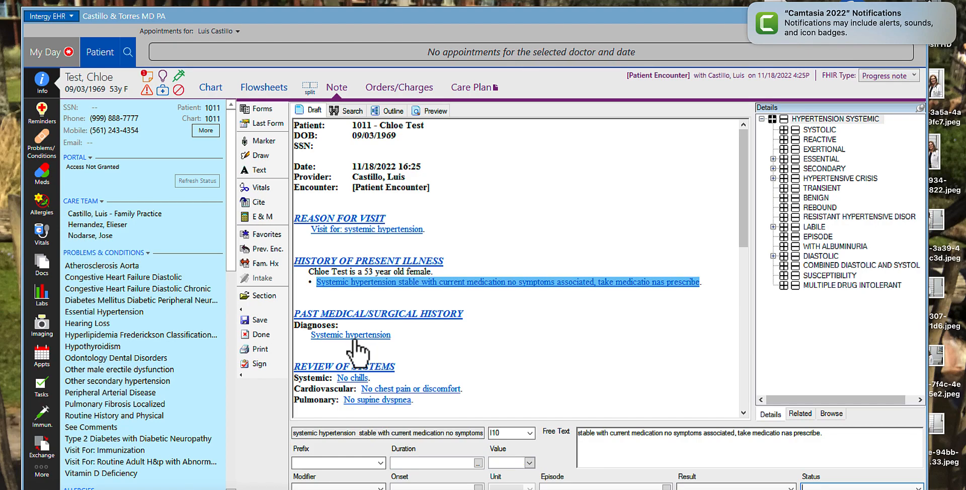
click(257, 109)
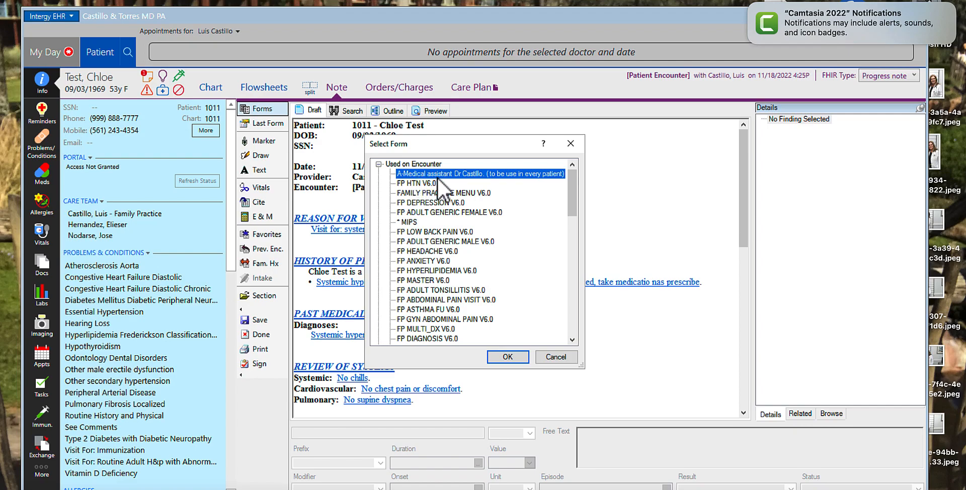
click(571, 145)
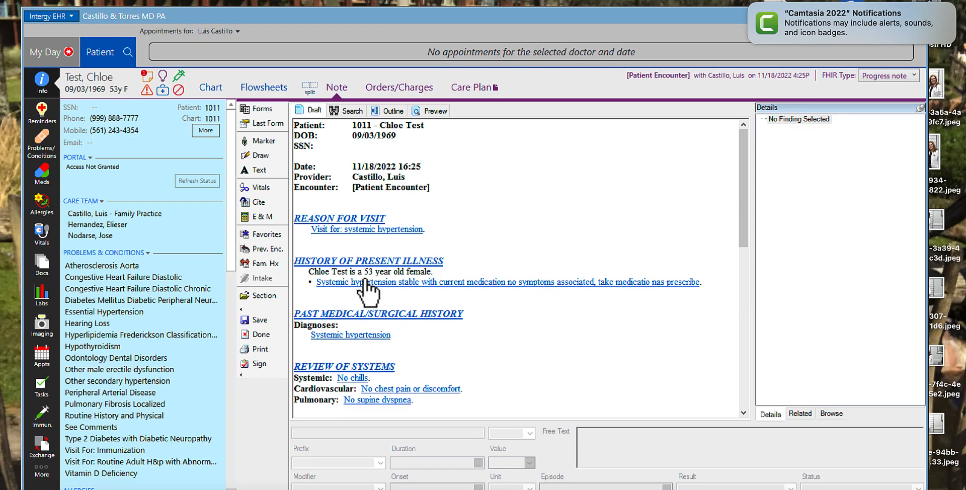
- Review the drafted hypertension note through its counseling and practice management sections, and view the comment on the essential hypertension assessment
scroll(393, 315, down, 2)
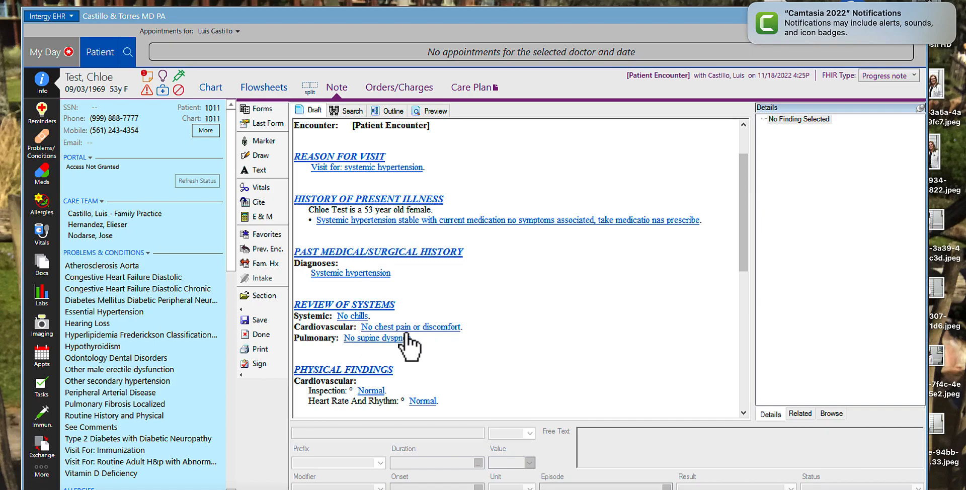
scroll(474, 343, down, 2)
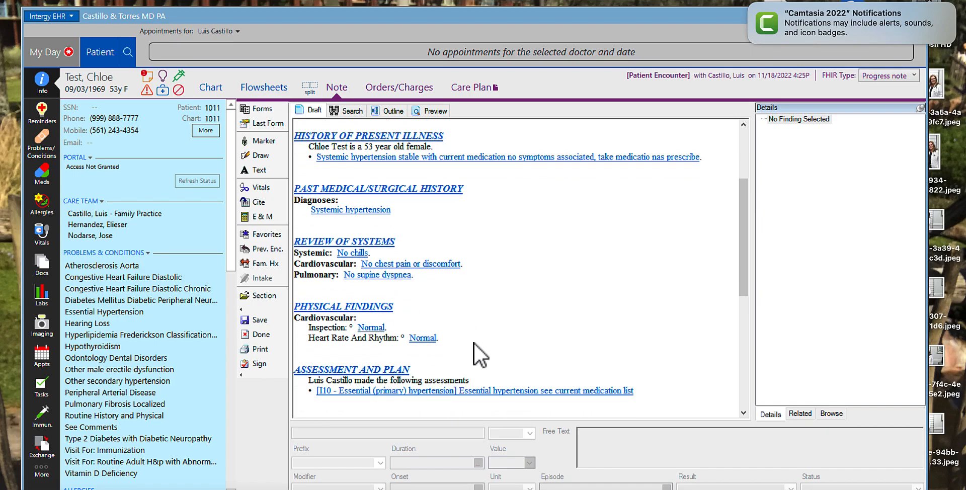
scroll(376, 322, down, 6)
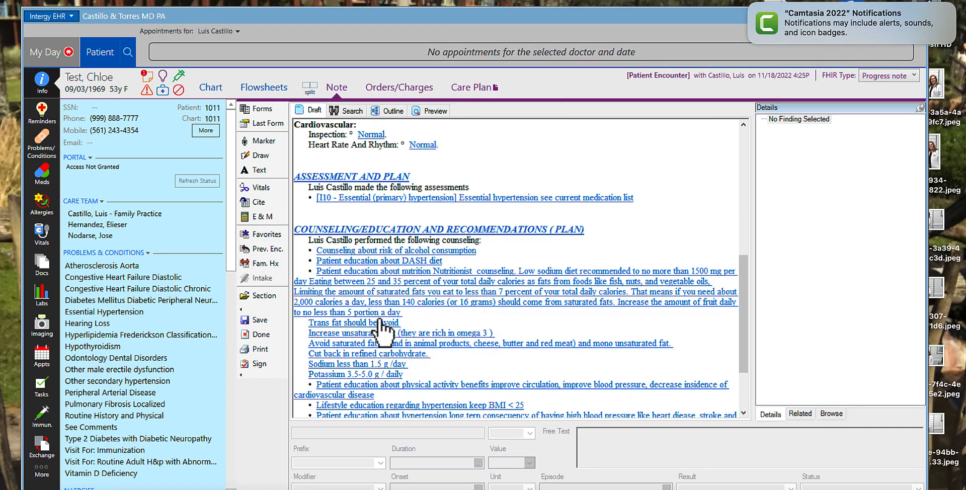
scroll(381, 333, down, 3)
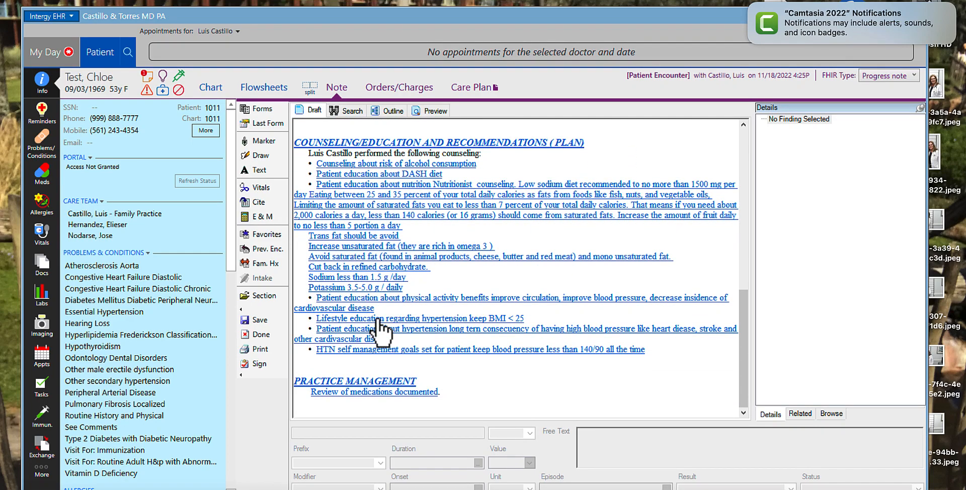
scroll(381, 331, up, 6)
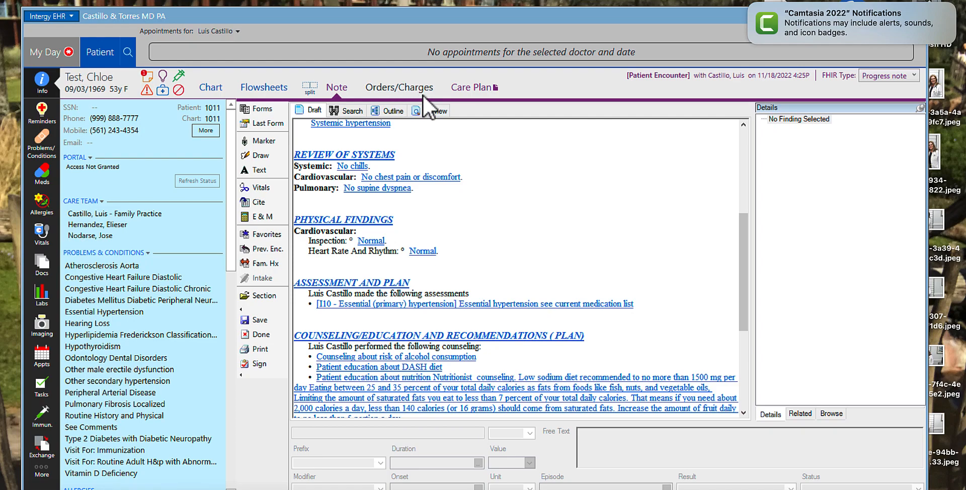
click(629, 304)
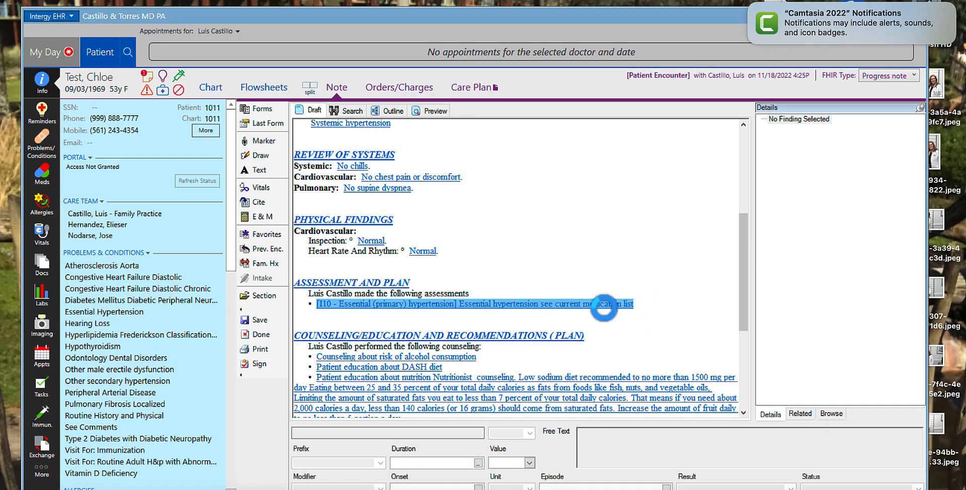
right_click(631, 305)
click(650, 315)
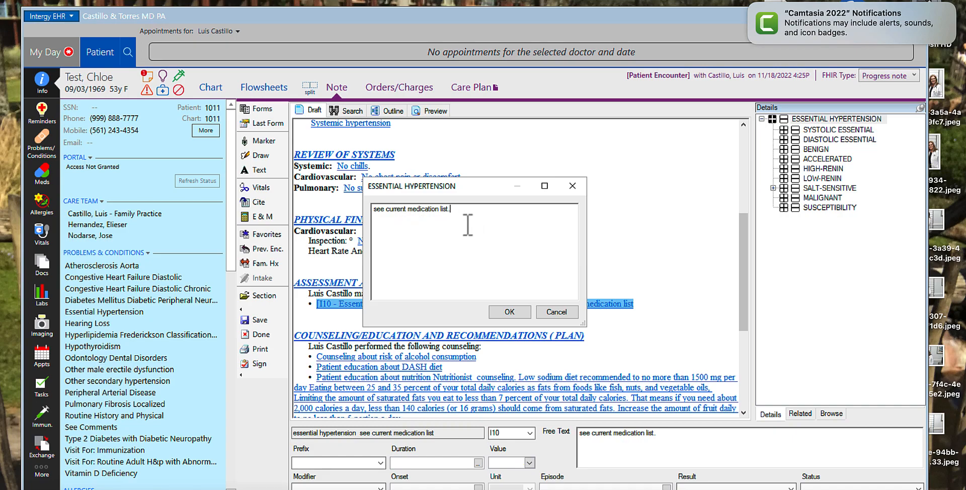
click(520, 312)
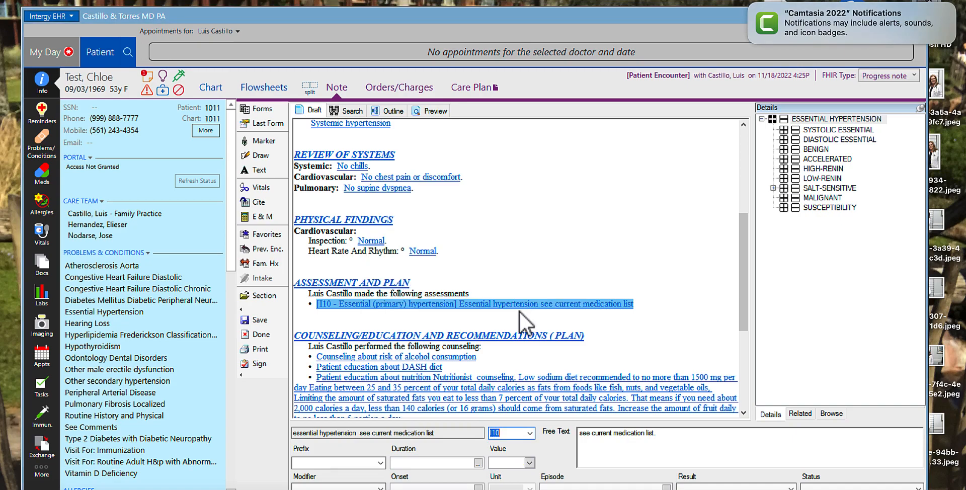
- Search the favorites for "lipid" and add "lipid no control patient stop medication in his own." to the note
click(269, 236)
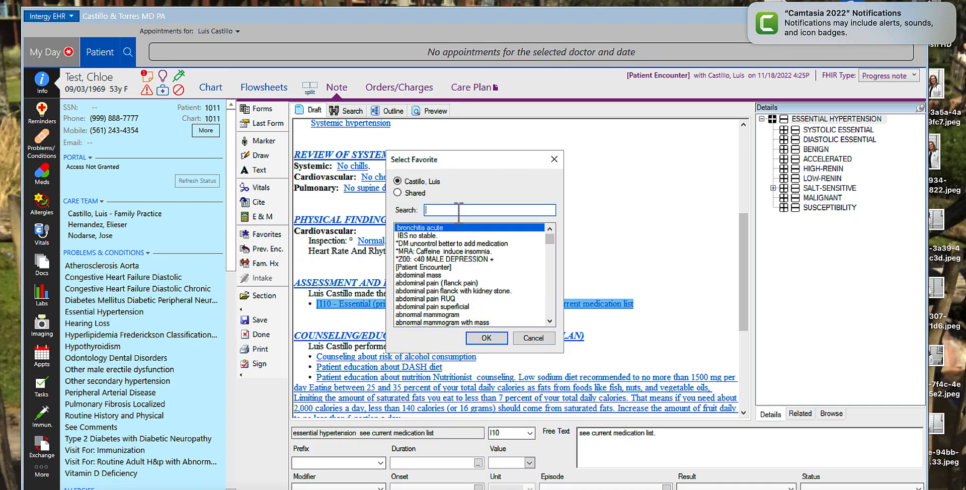
text(lipid)
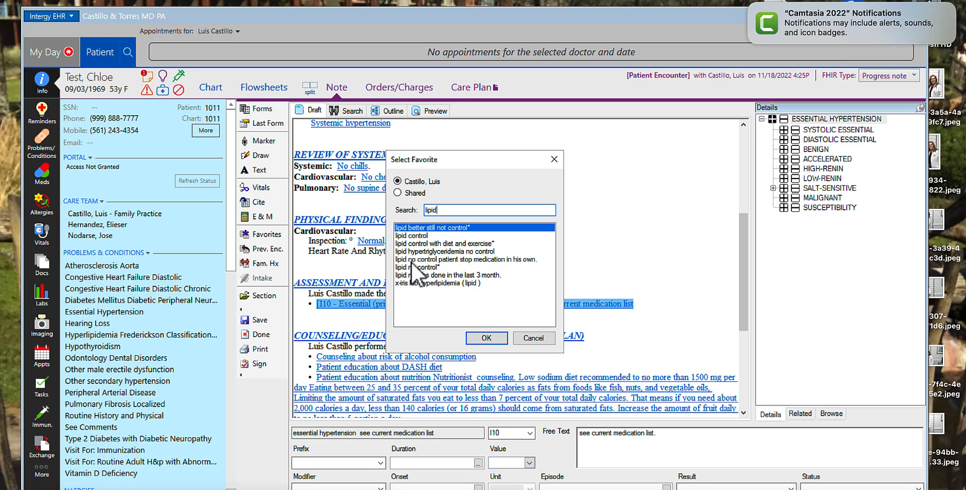
click(465, 260)
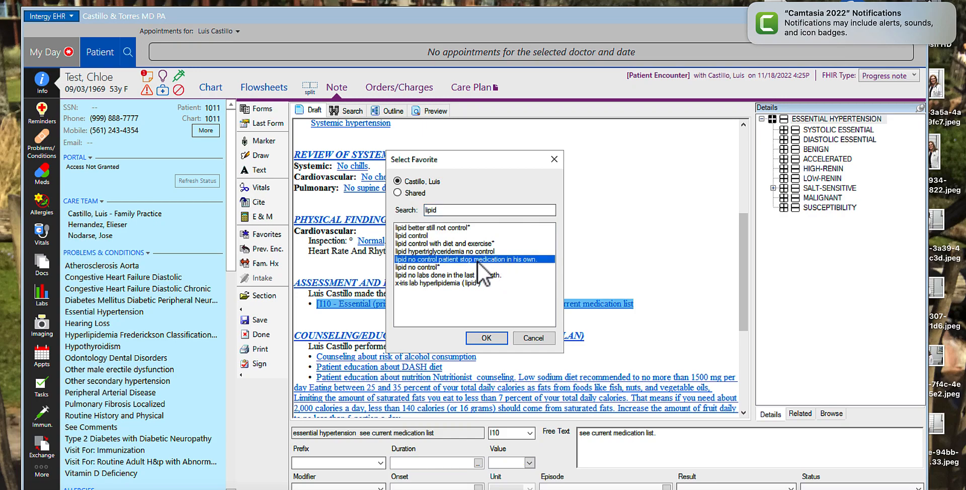
click(485, 338)
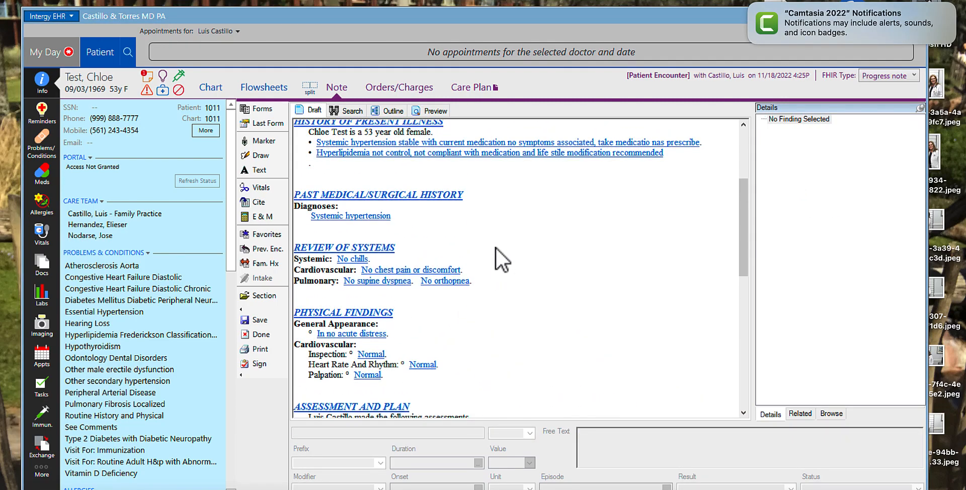
- Review the hyperlipidemia entries in the note's visit reason, history, review of systems, physical findings, assessment and counseling sections
scroll(496, 248, up, 5)
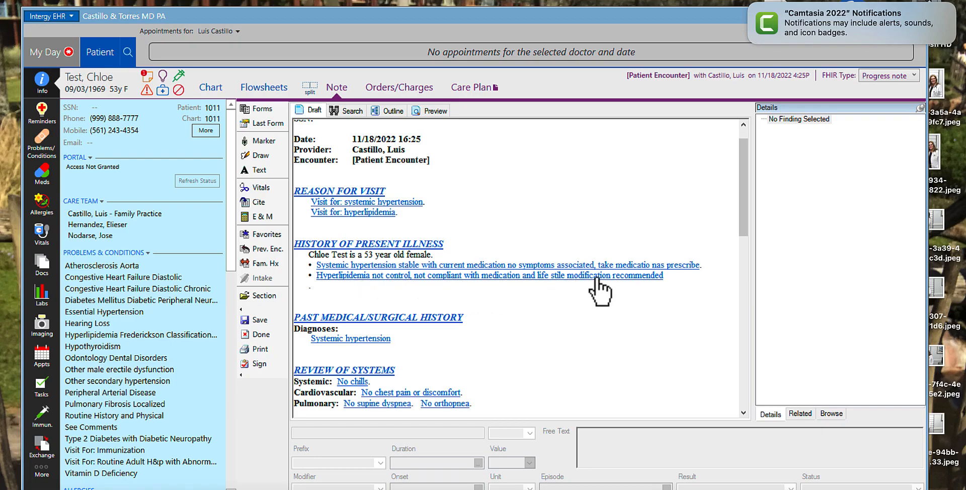
scroll(606, 290, down, 2)
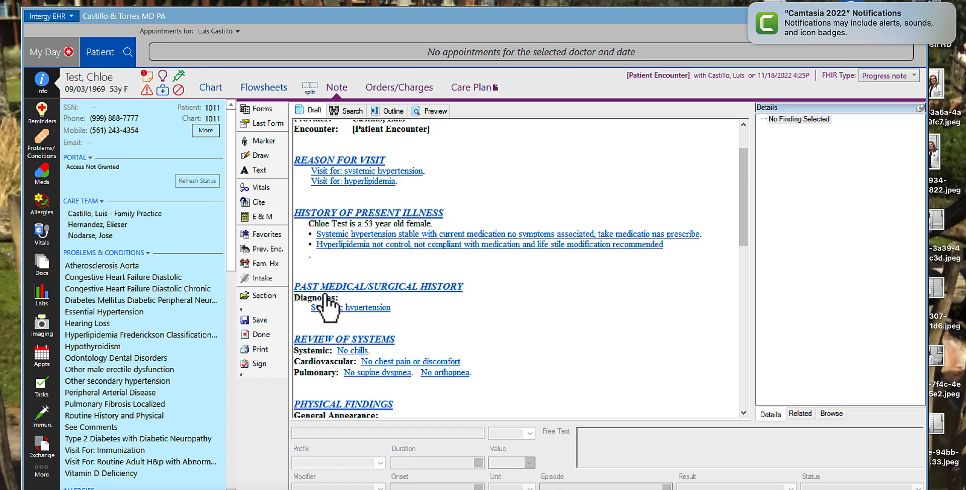
scroll(440, 354, down, 1)
scroll(441, 355, down, 3)
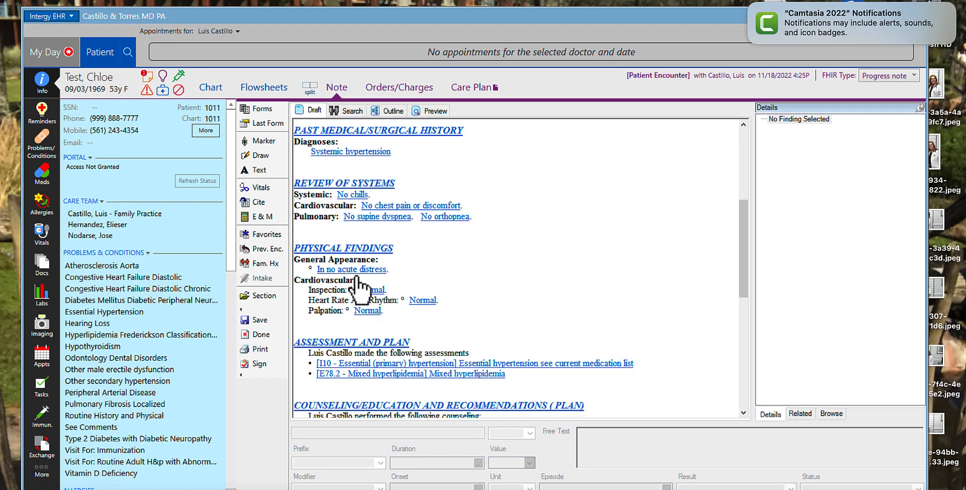
scroll(382, 312, down, 1)
scroll(443, 343, down, 2)
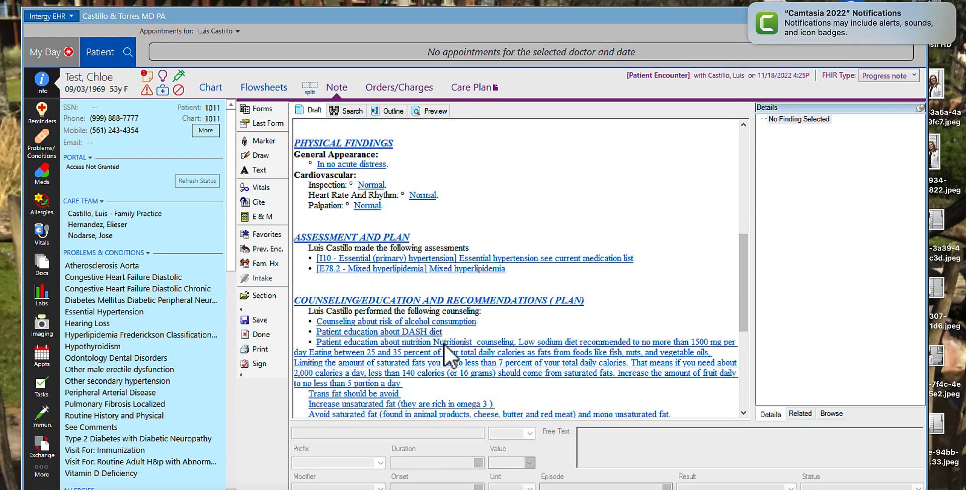
scroll(443, 343, down, 6)
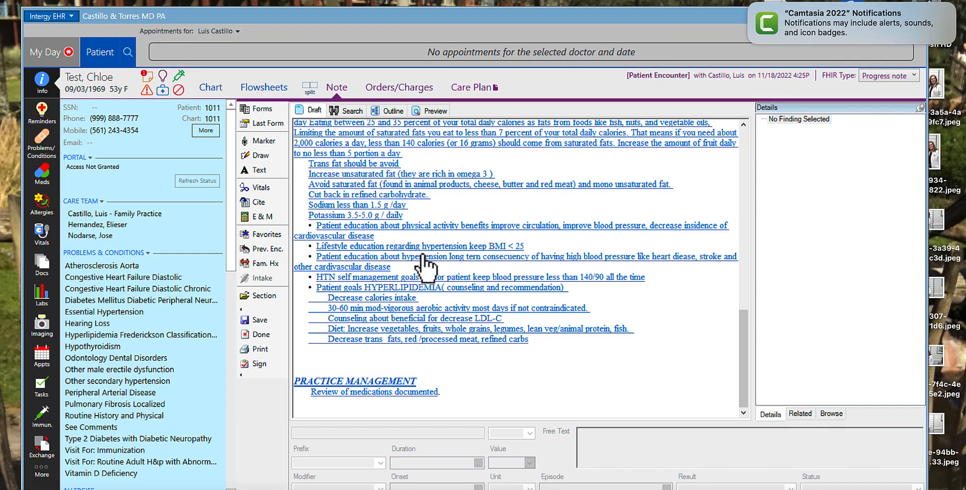
scroll(421, 255, up, 1)
scroll(421, 254, up, 6)
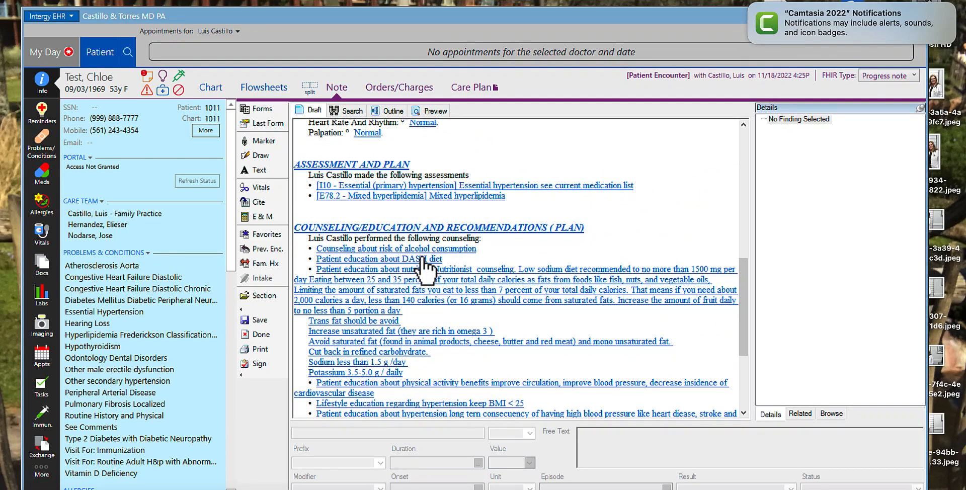
scroll(421, 257, up, 7)
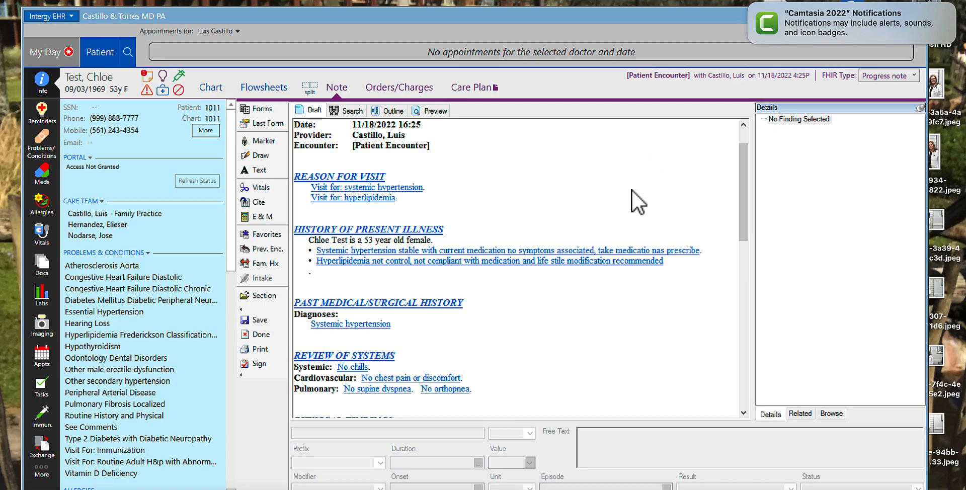
- Search the favorites for "hypothy" and add "hypothyroidismo new diagnosis" to the note
click(261, 234)
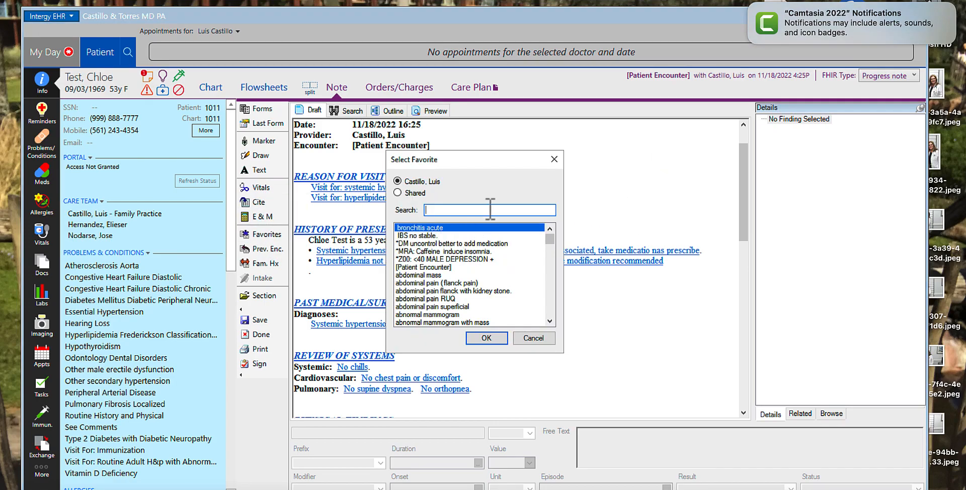
text(hypothy)
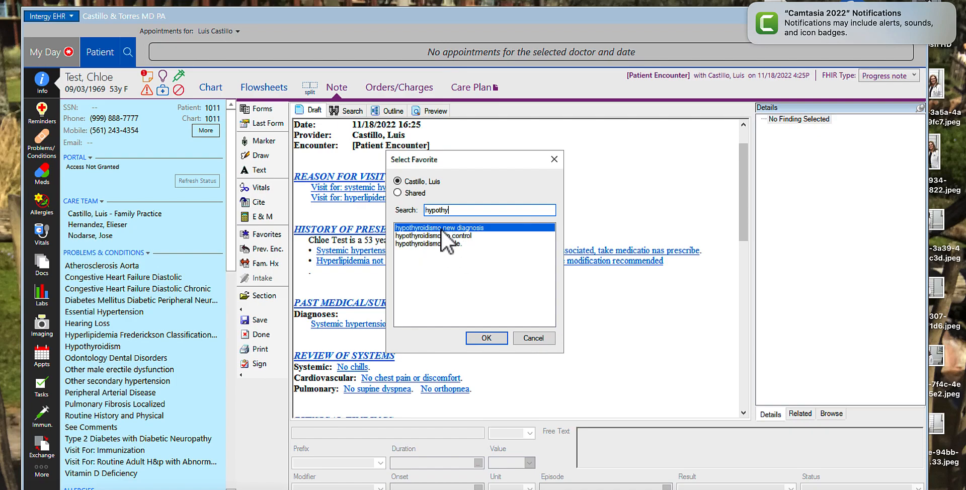
click(495, 339)
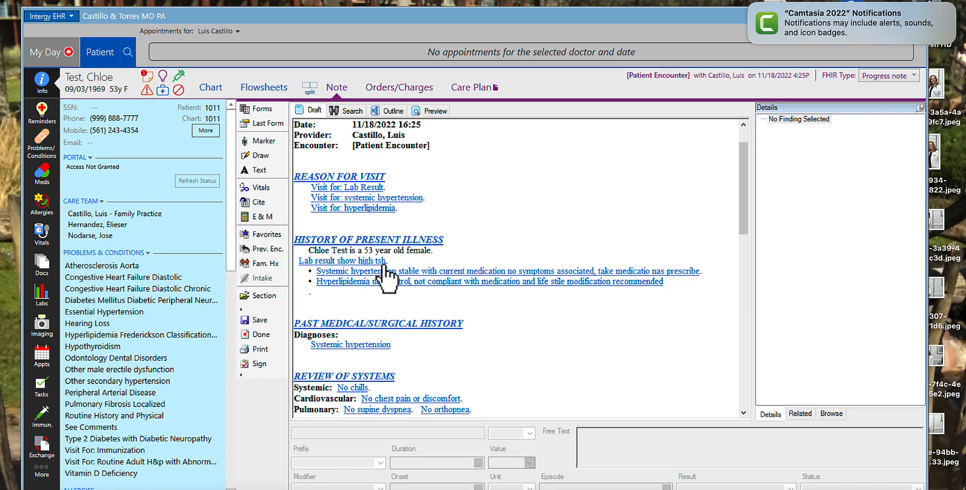
- Review the hypothyroidism entries in the note's history, assessment, counseling and practice management sections
scroll(536, 303, down, 3)
scroll(536, 304, down, 3)
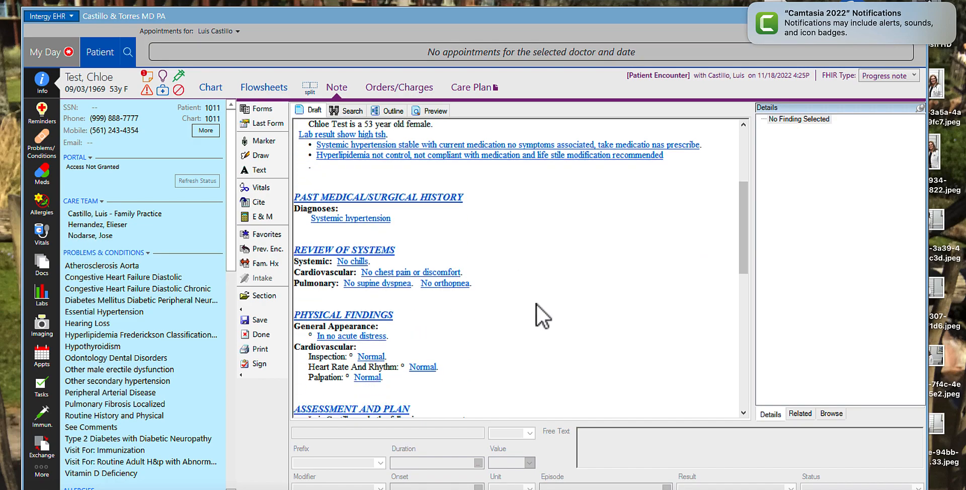
scroll(536, 304, down, 3)
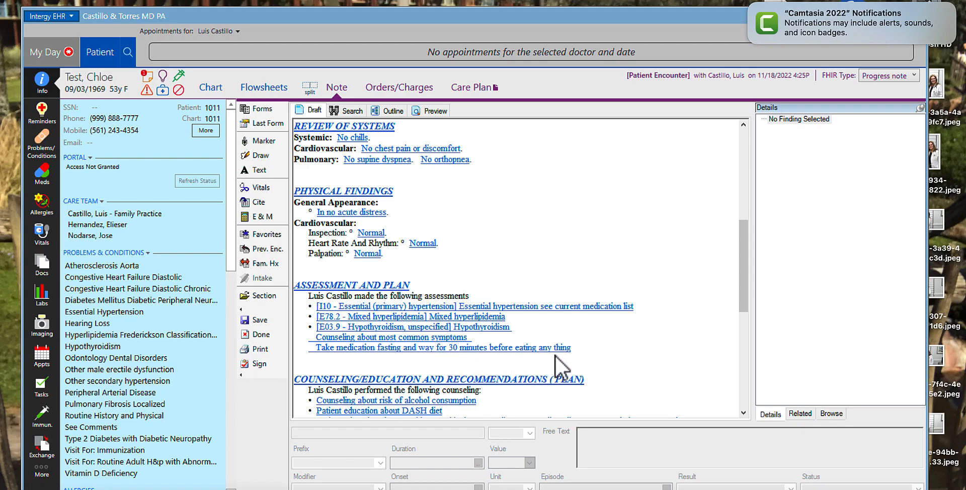
scroll(556, 355, down, 5)
scroll(558, 369, down, 10)
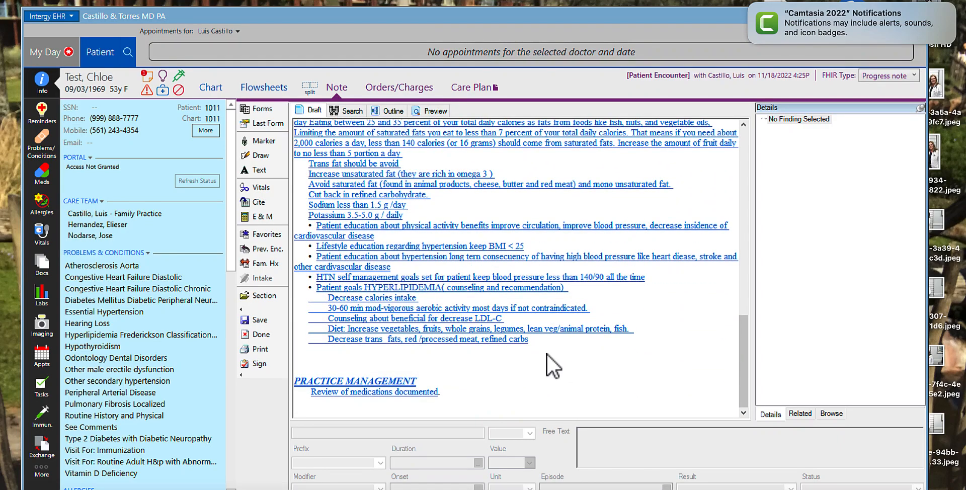
scroll(546, 354, up, 20)
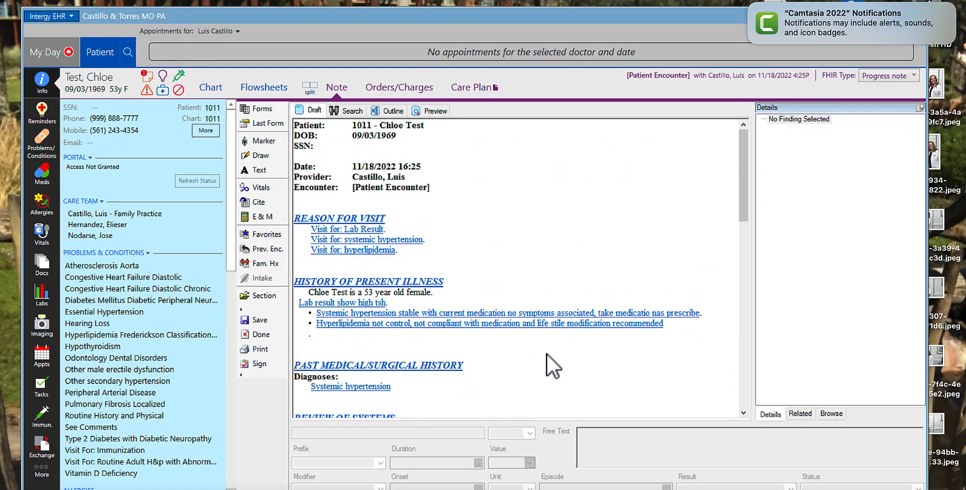
- Try to cite the lipid panel and manual urinalysis results from the patient's labs into the note
click(406, 90)
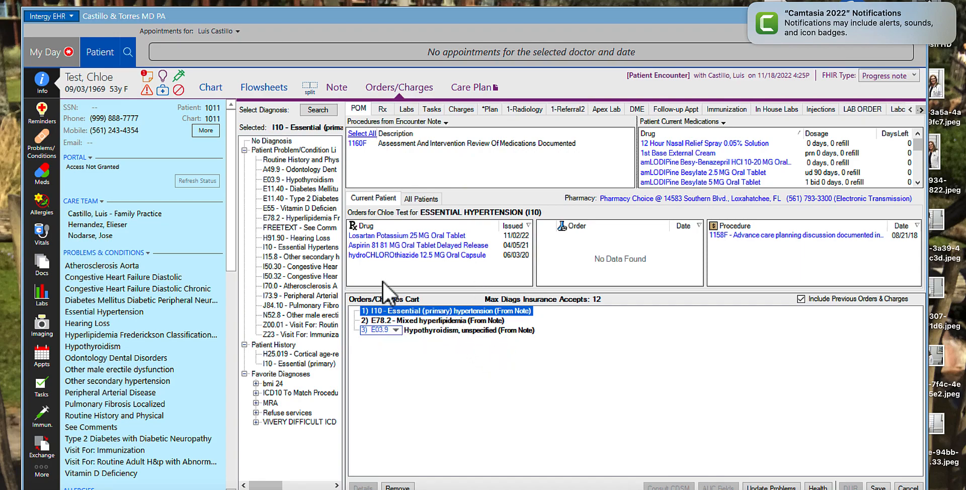
click(41, 295)
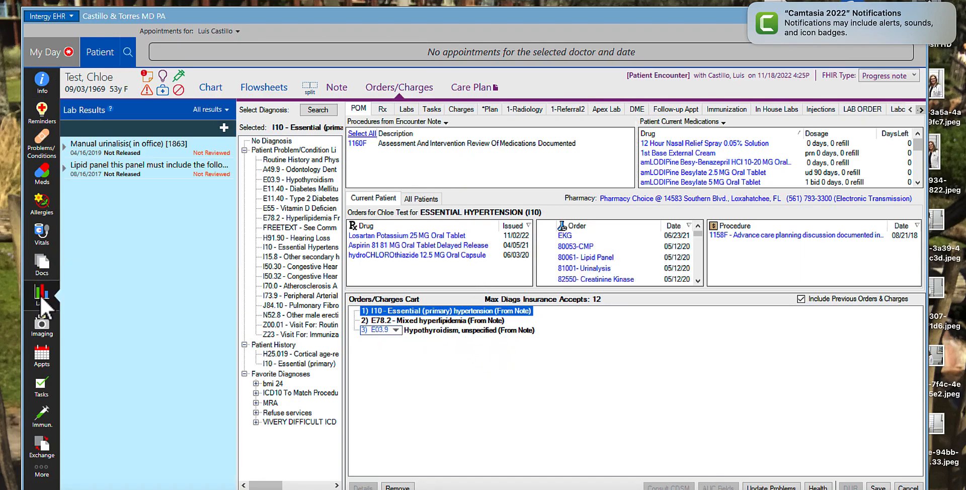
right_click(86, 173)
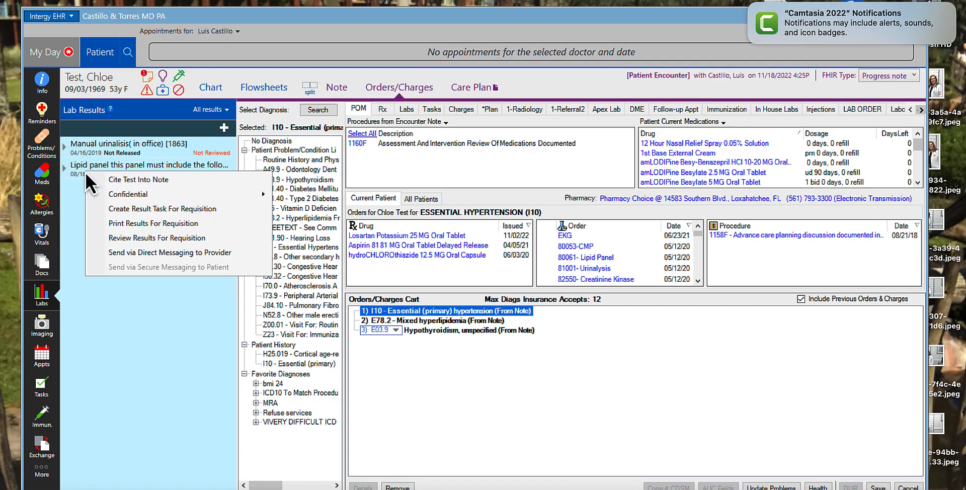
click(120, 180)
right_click(98, 149)
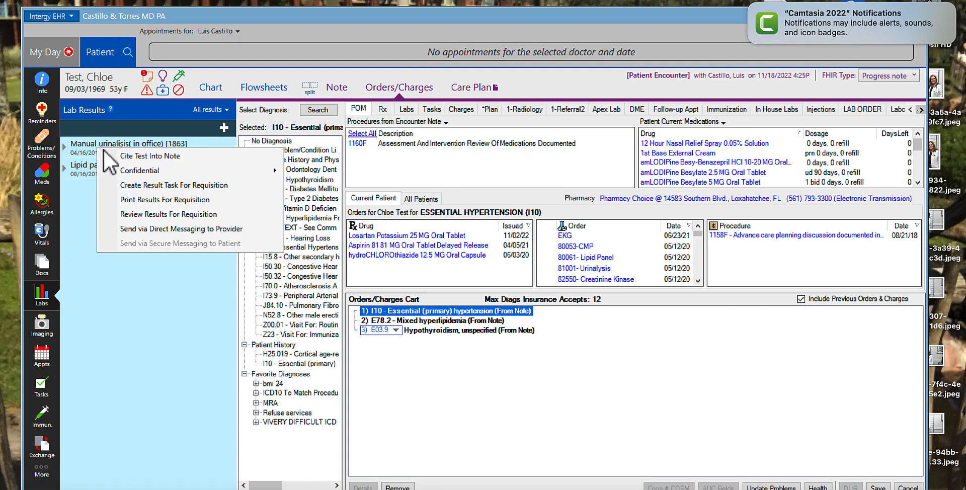
click(135, 154)
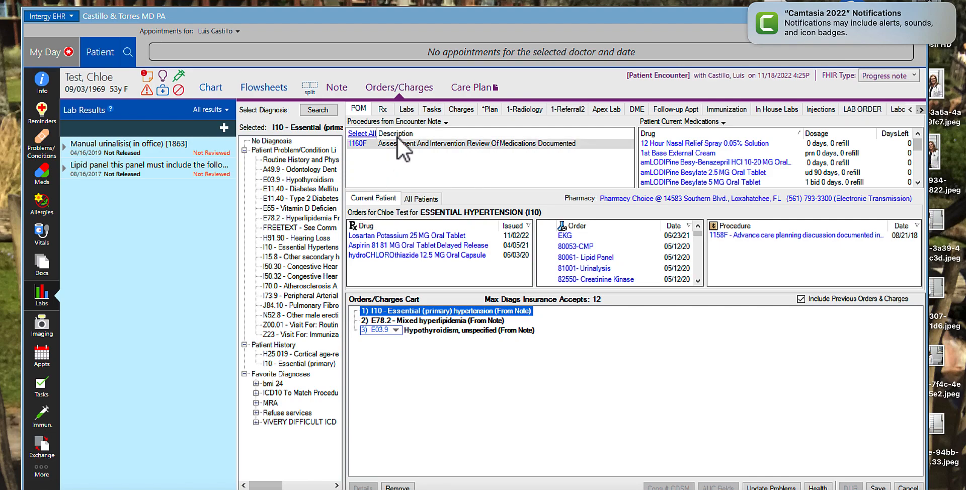
- Examine the drugs and orders previously used for essential hypertension (I10), for the current patient and across all patients
click(385, 110)
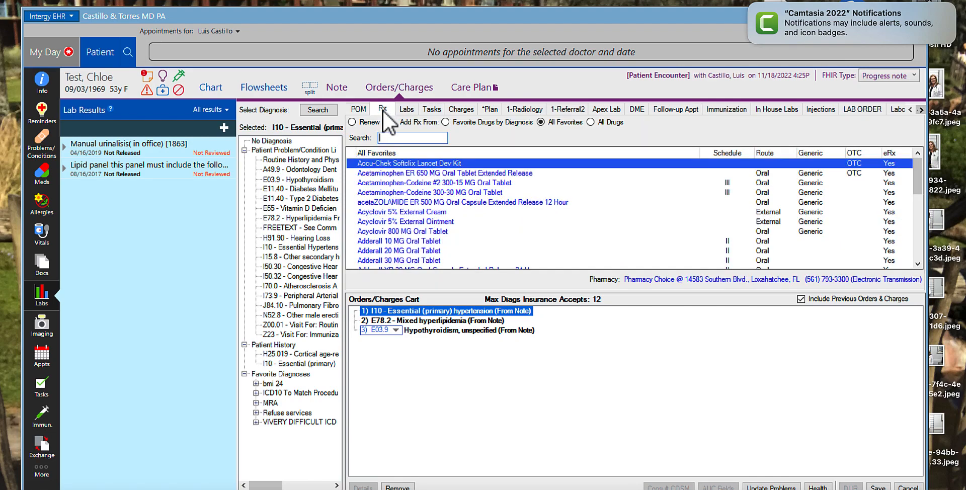
click(360, 111)
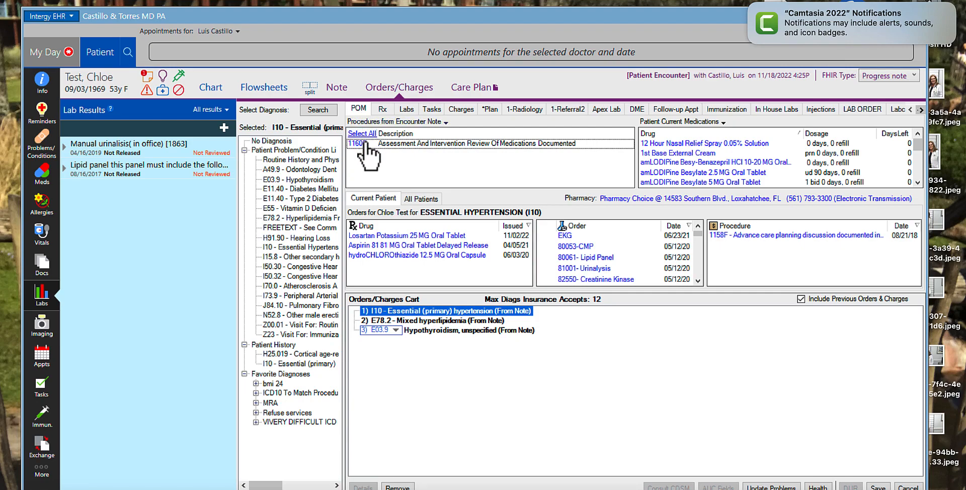
click(462, 311)
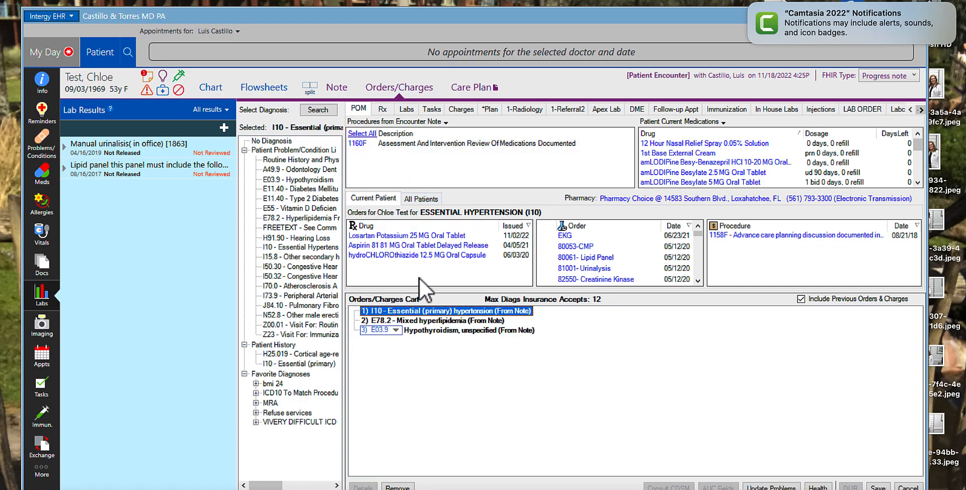
click(422, 201)
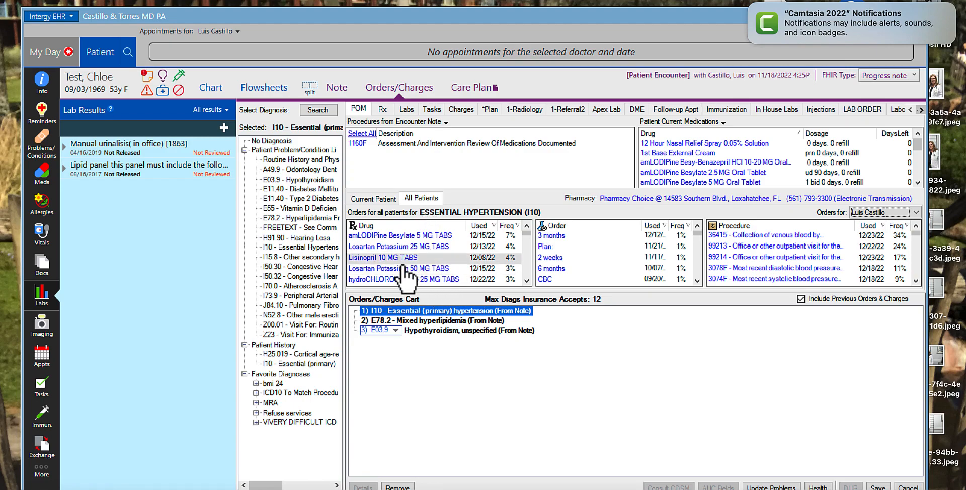
drag(528, 235, 517, 263)
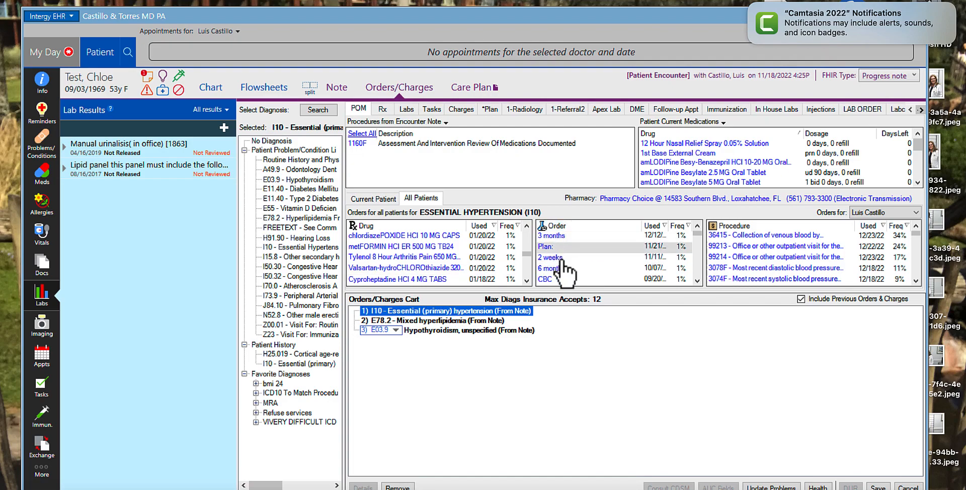
scroll(567, 264, down, 5)
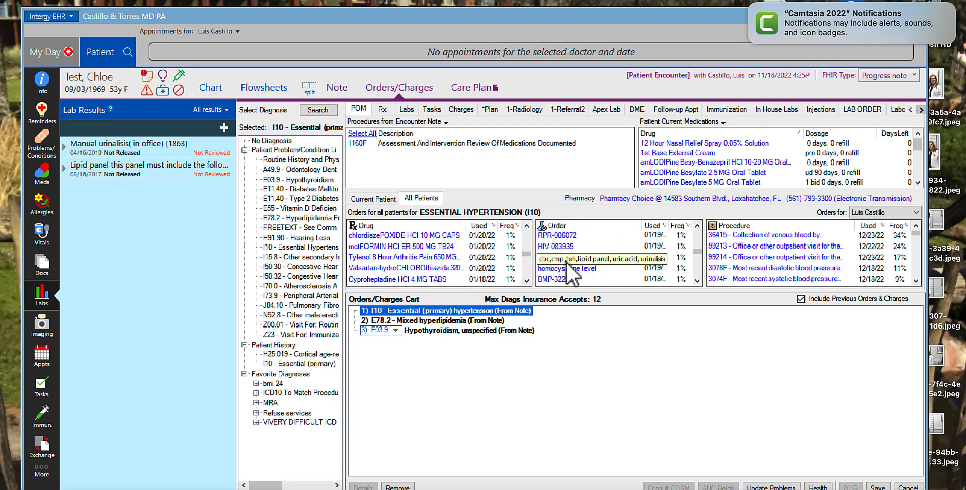
scroll(566, 262, down, 3)
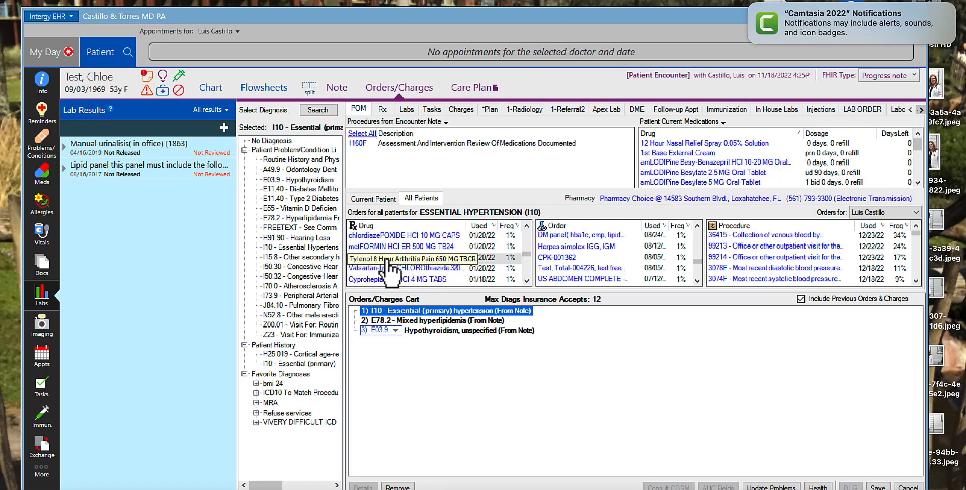
scroll(389, 271, up, 1)
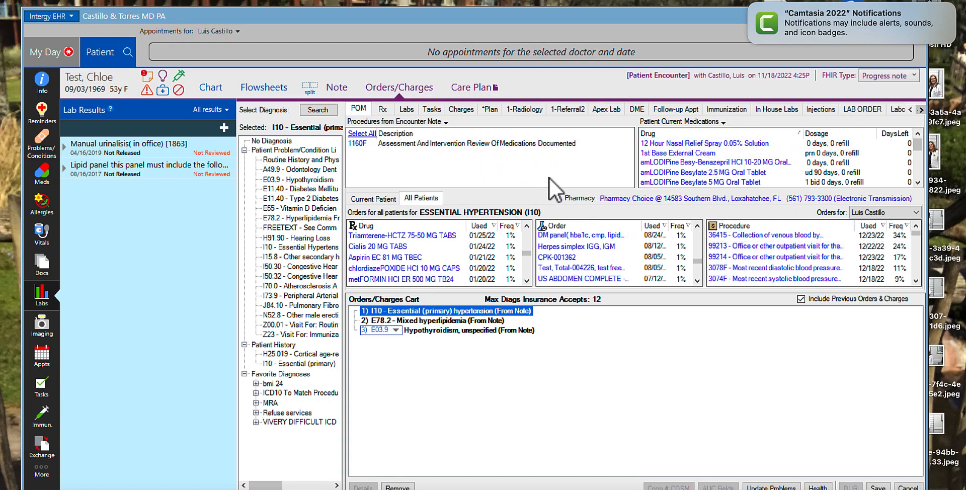
- Return to the note, search the favorites for "epicon" and add "MM: EPICONDILITIS"
click(334, 89)
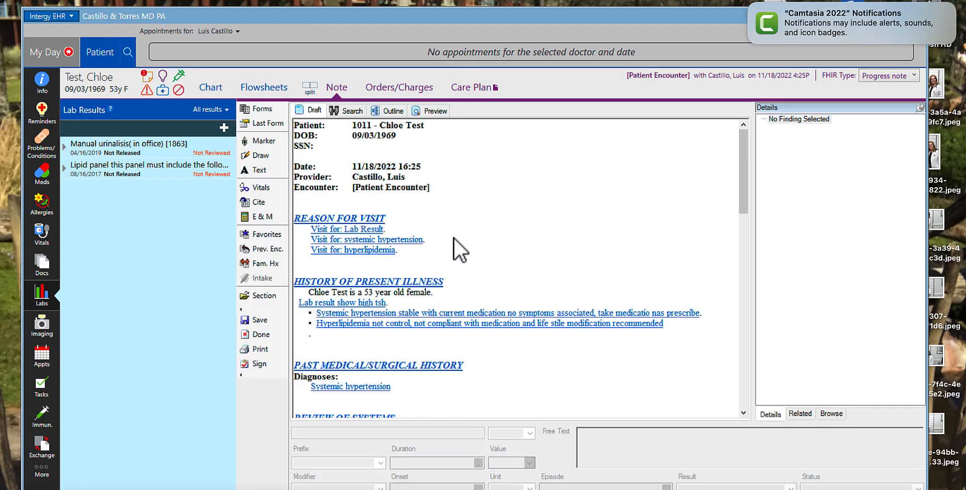
click(272, 240)
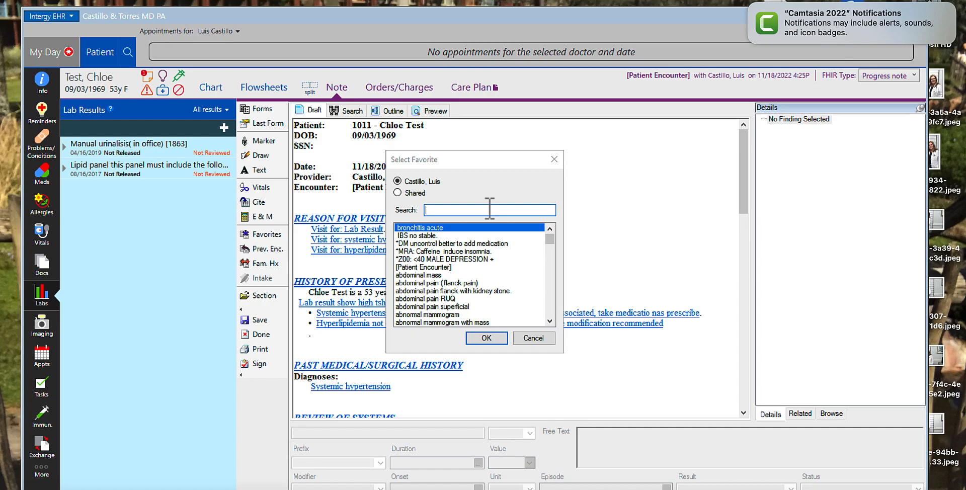
text(epicon)
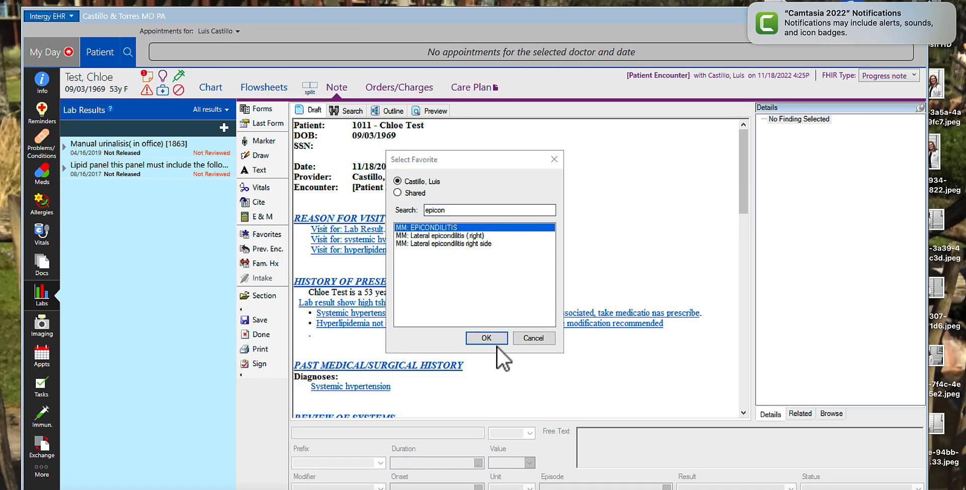
click(483, 338)
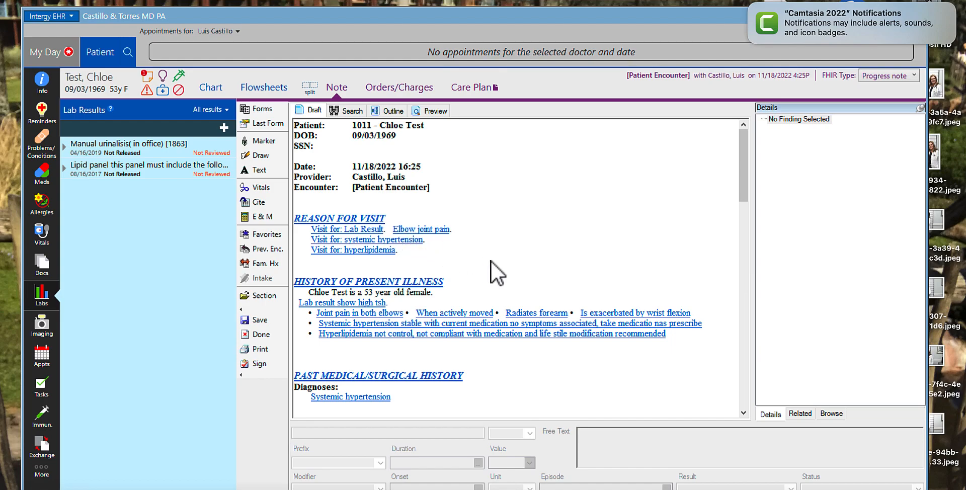
- Review the epicondylitis entries in the note's history, review of systems, physical findings, assessment and plan sections
scroll(491, 261, down, 1)
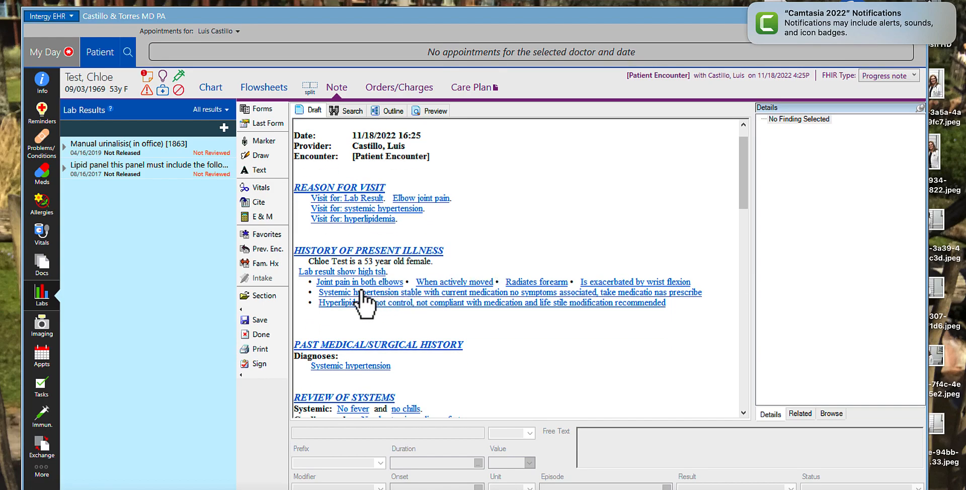
scroll(417, 302, down, 8)
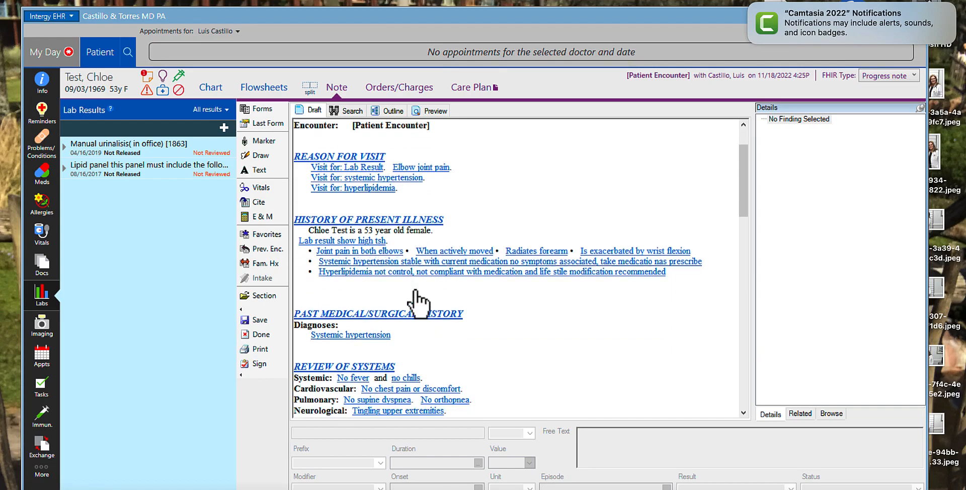
scroll(418, 303, down, 2)
scroll(413, 291, down, 1)
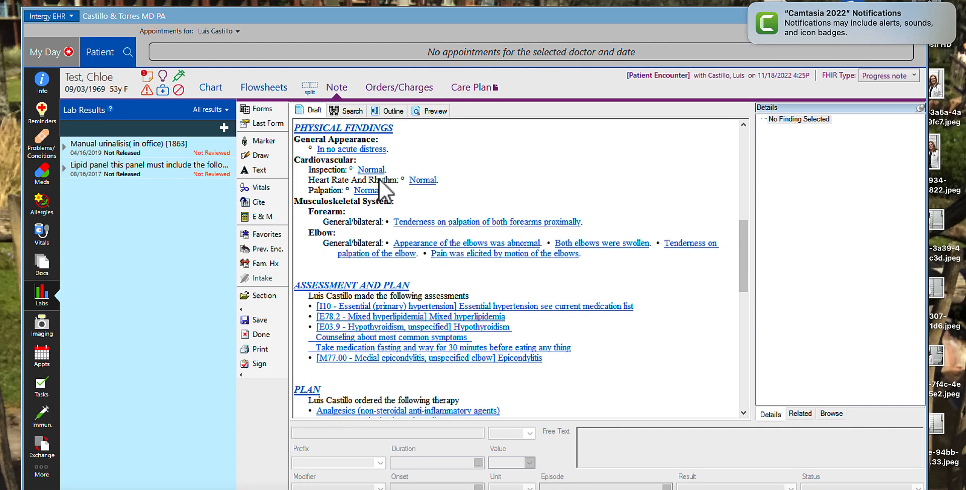
scroll(413, 342, down, 6)
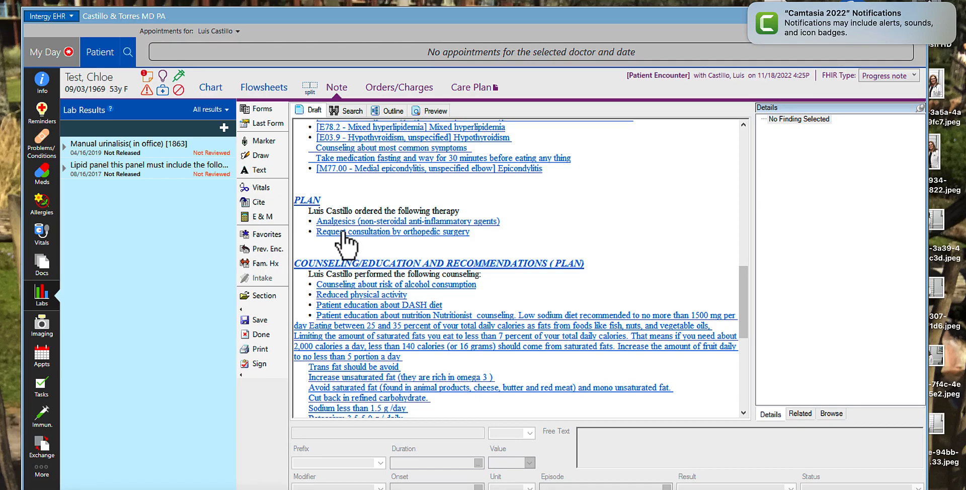
- Examine the all-patients drugs, orders and procedures suggested for medial epicondylitis, mixed hyperlipidemia and hypothyroidism in the orders and charges
click(407, 86)
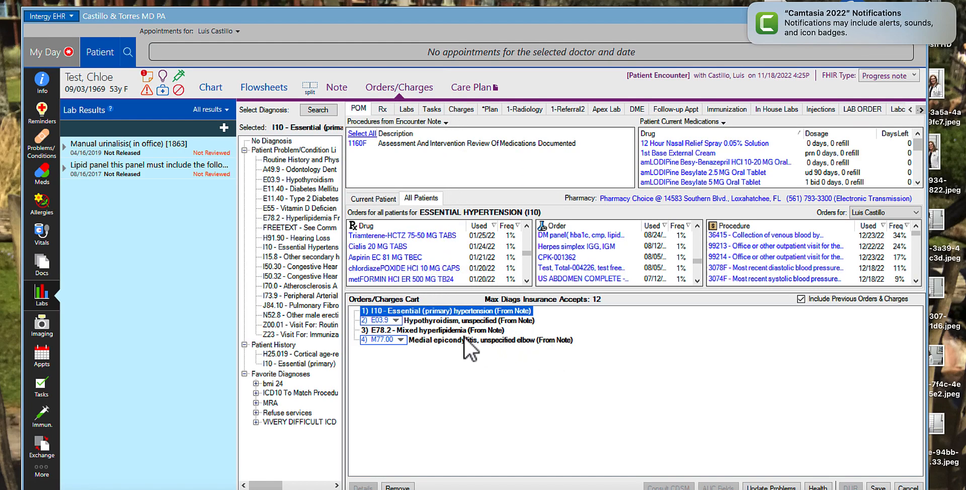
click(442, 341)
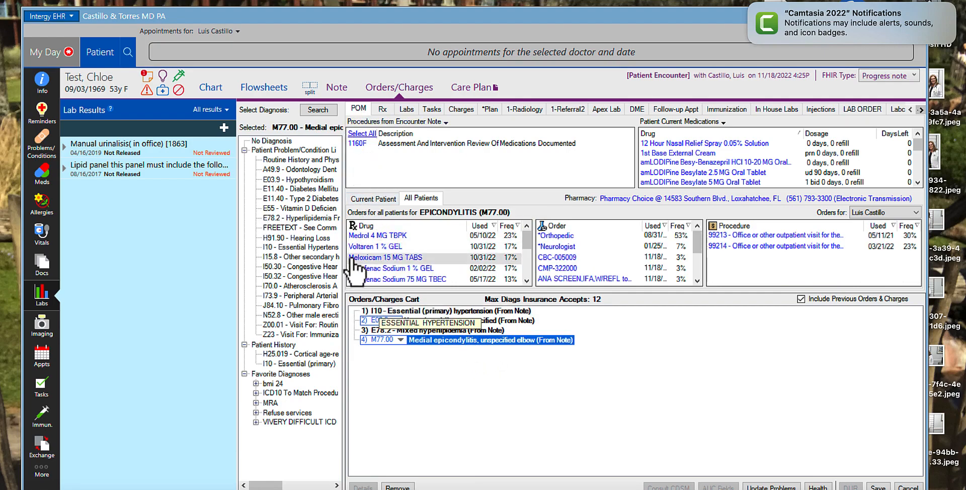
scroll(387, 259, down, 4)
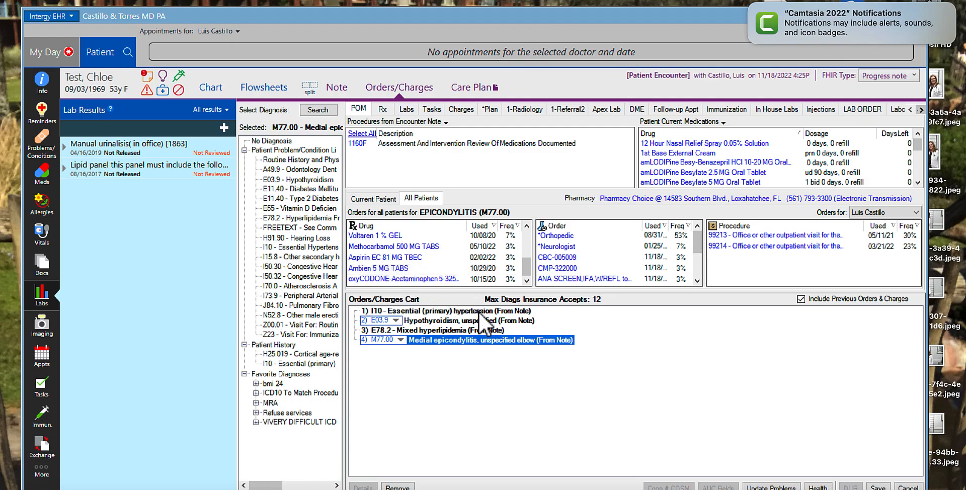
click(476, 330)
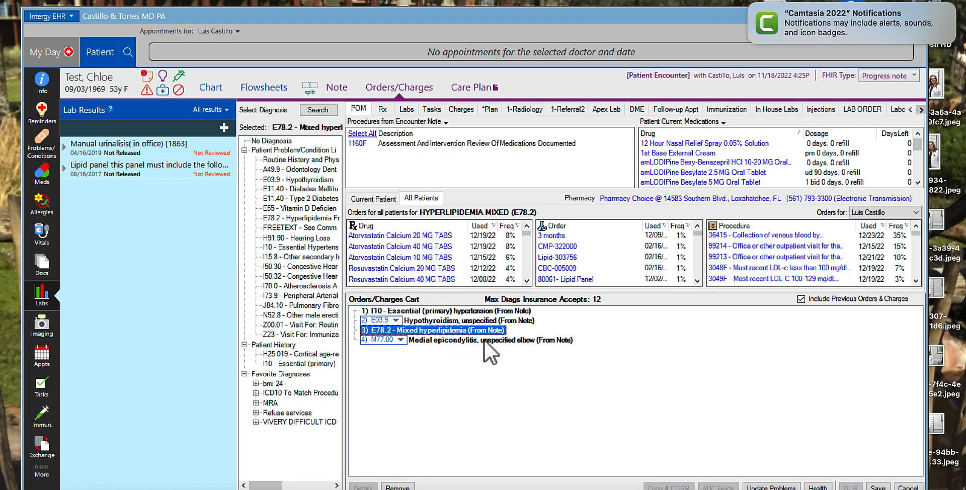
click(469, 322)
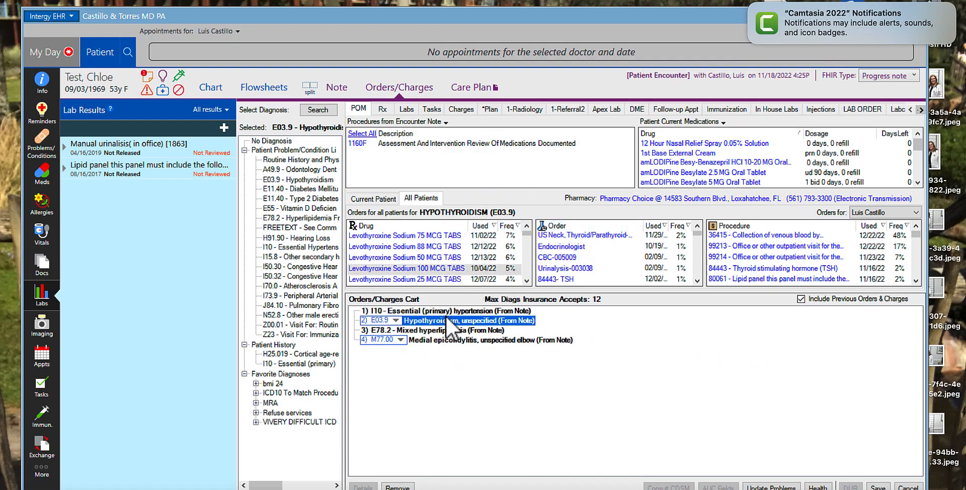
- Add two entries of procedure 99214, office or other outpatient visit, under essential hypertension (I10) in the orders and charges cart
click(475, 311)
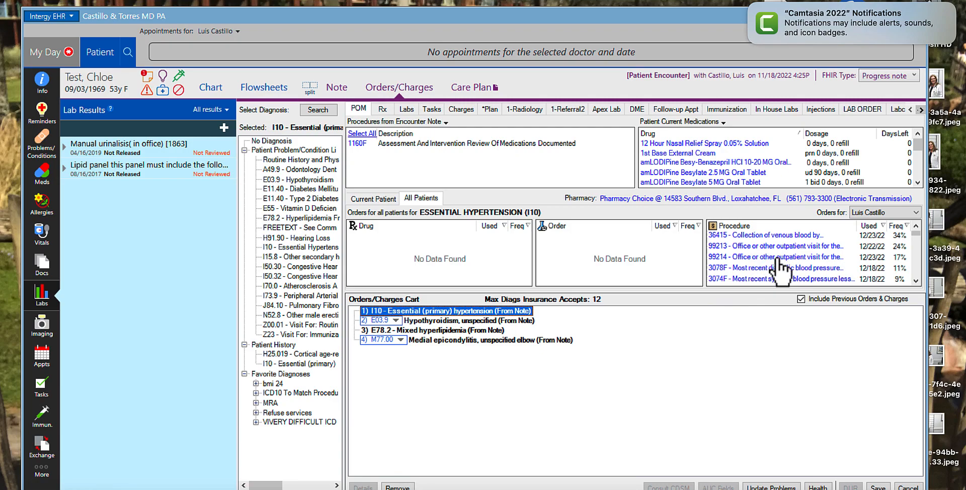
double_click(778, 257)
double_click(779, 257)
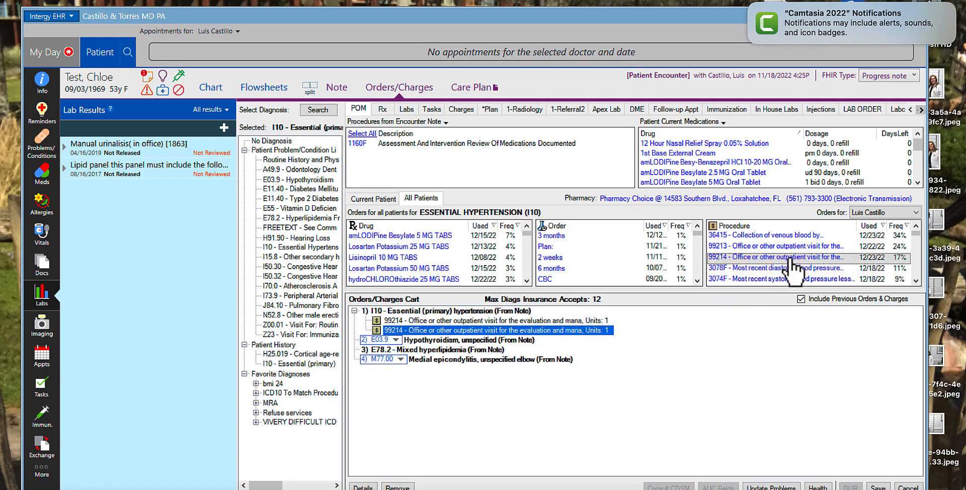
- Remove the duplicate 99214 charge and link E78.2, M77.00 and E03.9 to the remaining one as diagnoses 2 to 4
right_click(575, 332)
click(611, 358)
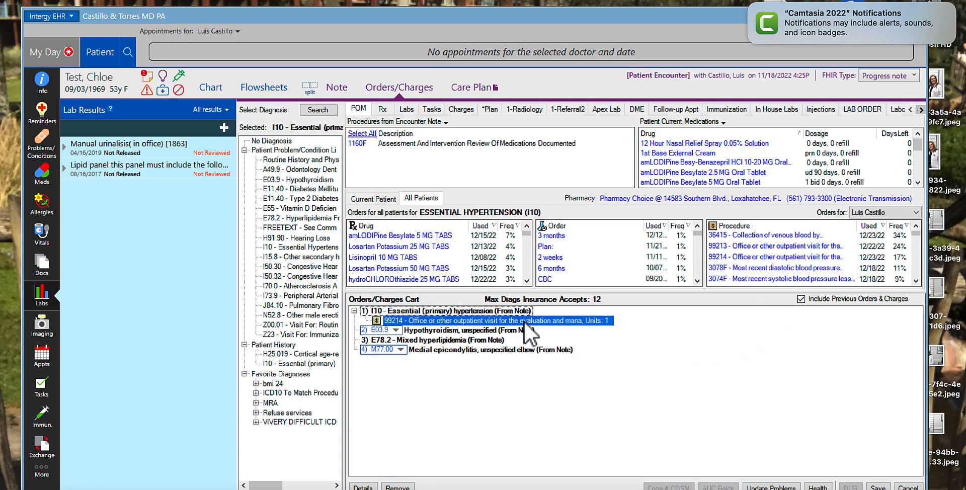
double_click(475, 320)
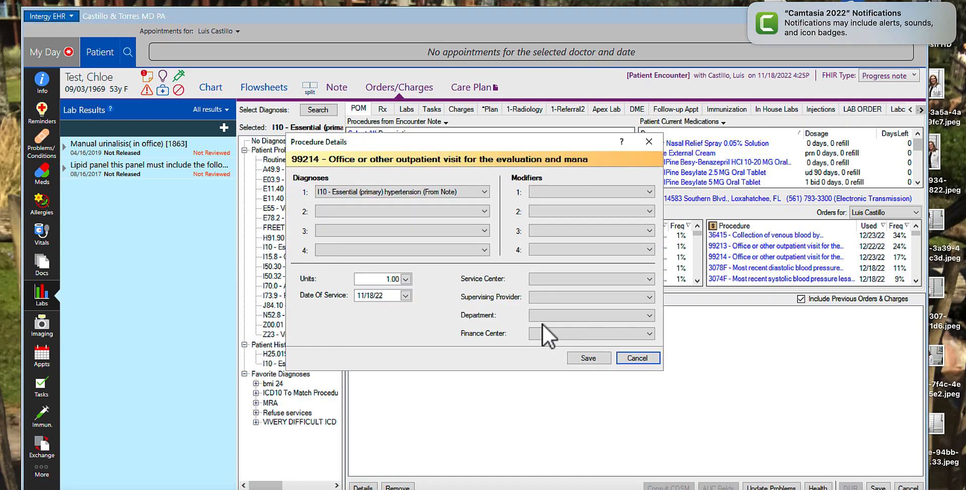
click(391, 210)
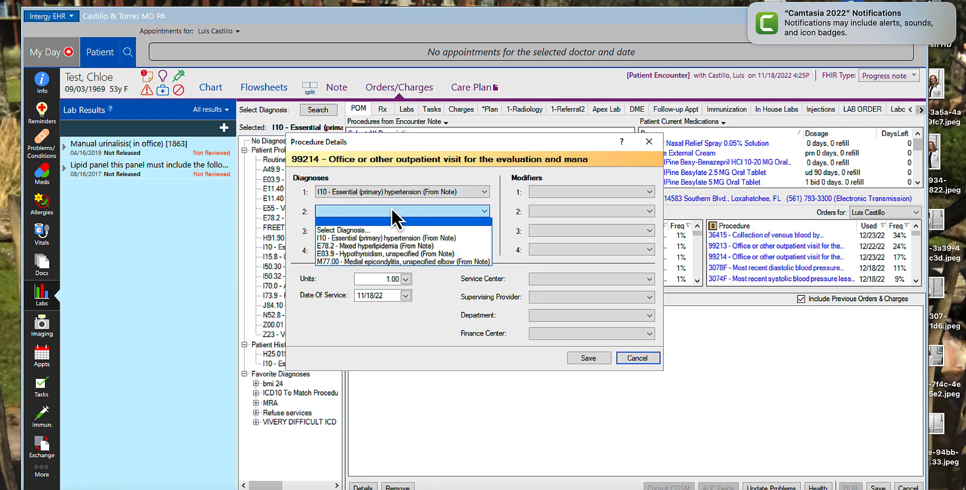
click(425, 245)
click(446, 232)
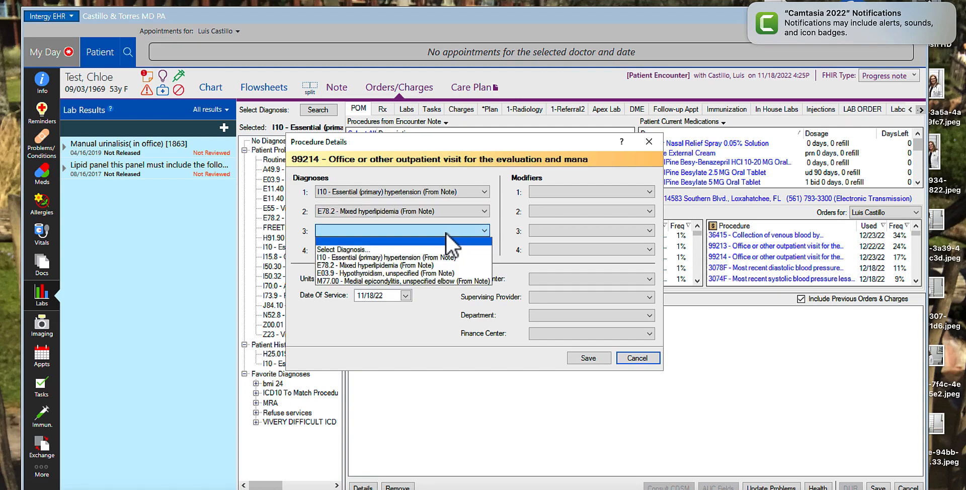
click(438, 281)
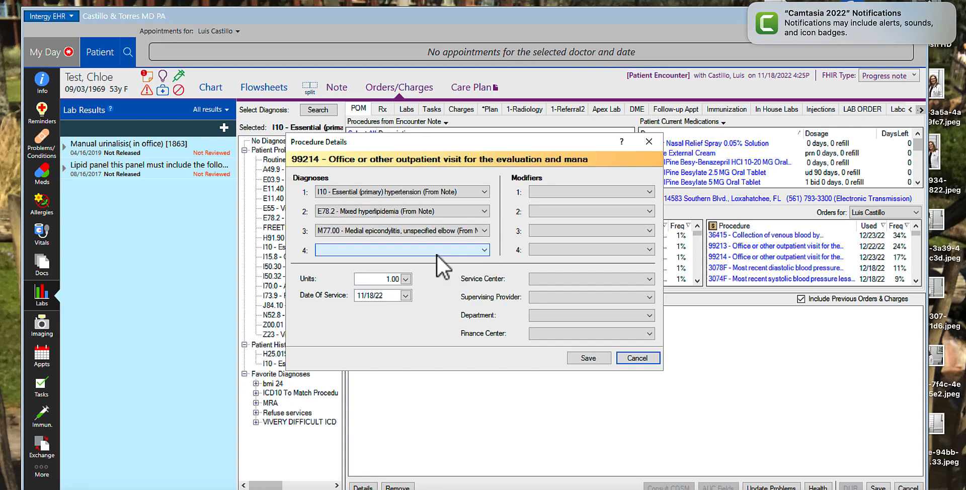
click(437, 253)
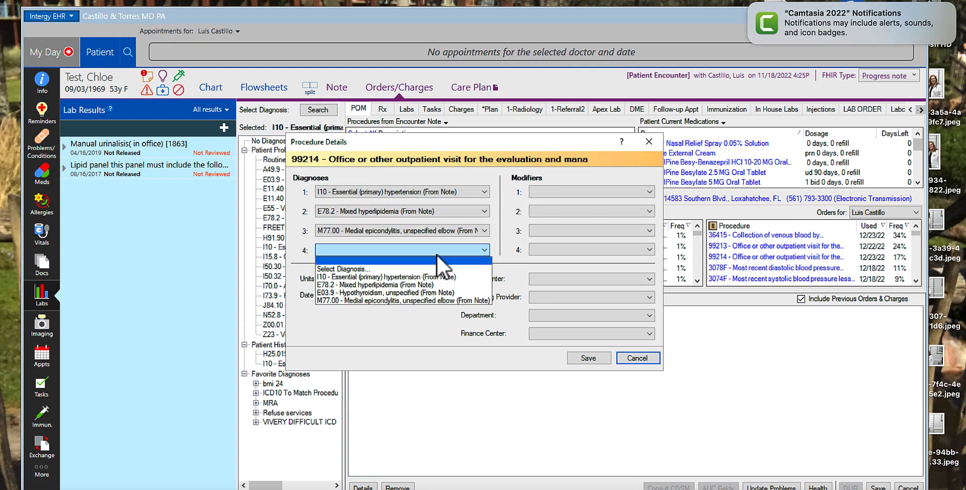
click(403, 293)
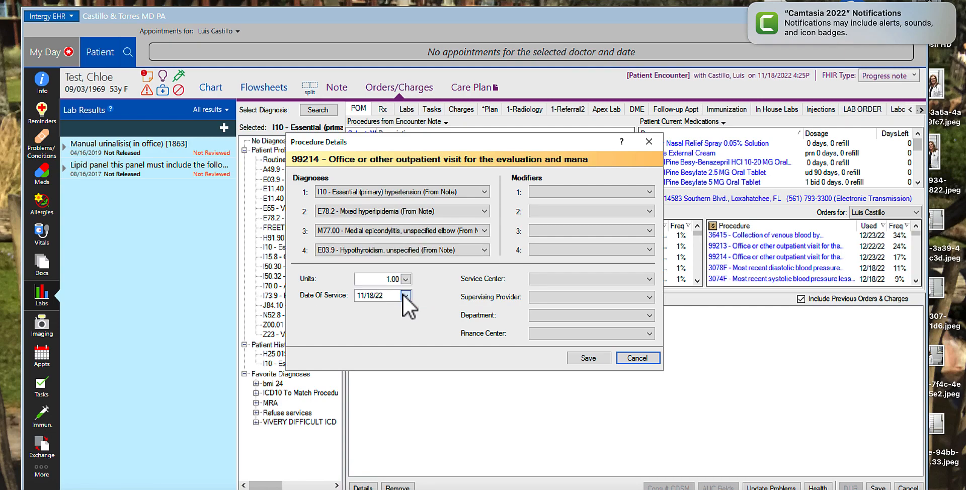
click(592, 356)
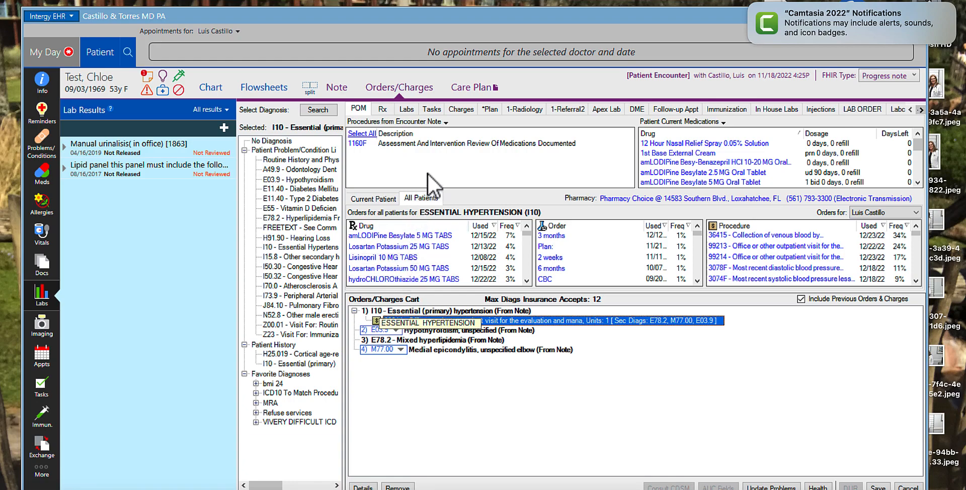
- Start a new lab order and choose Quest Diagnostics Inc. as the laboratory
click(412, 109)
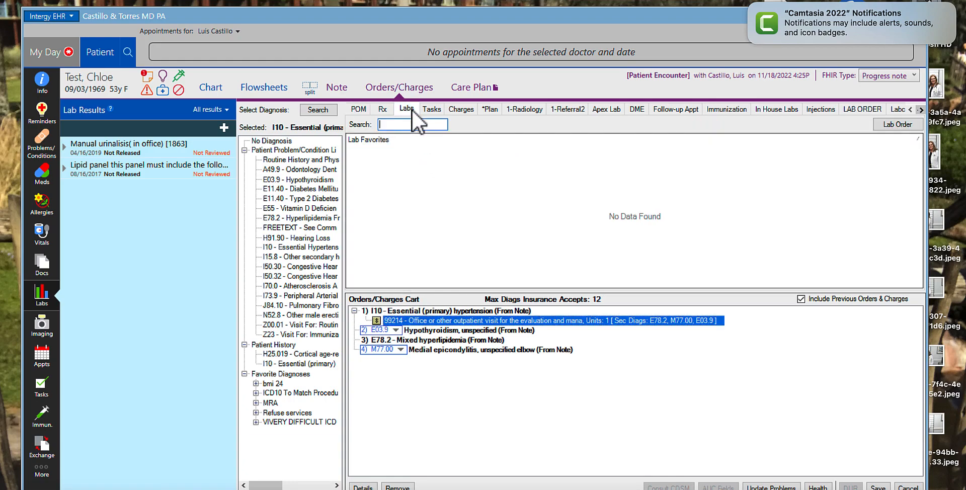
click(897, 124)
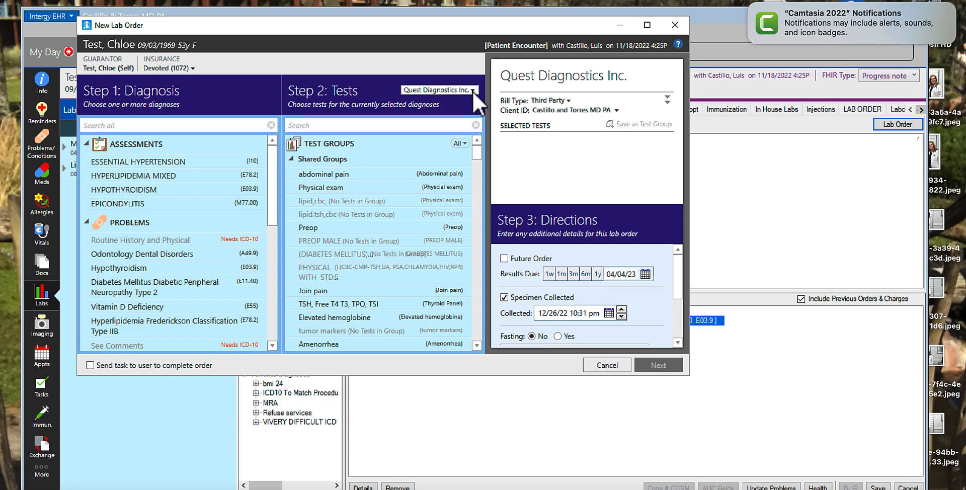
click(471, 92)
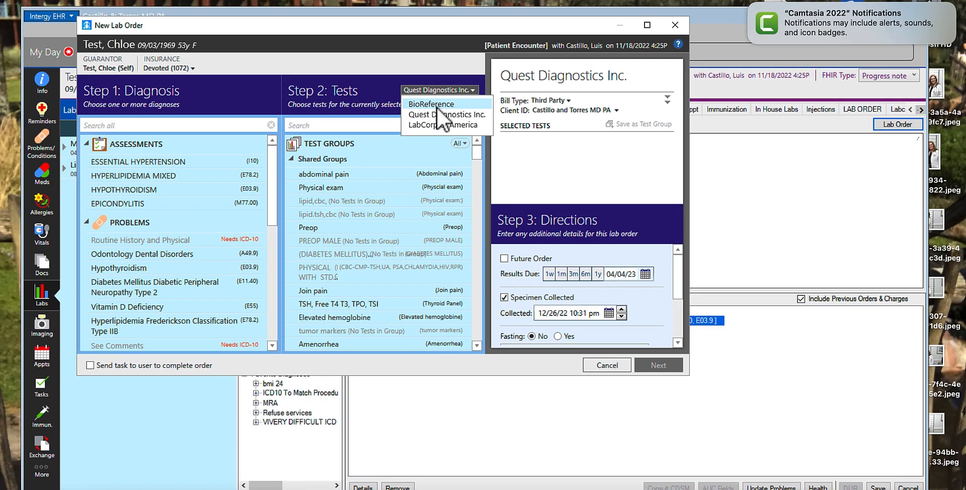
click(446, 116)
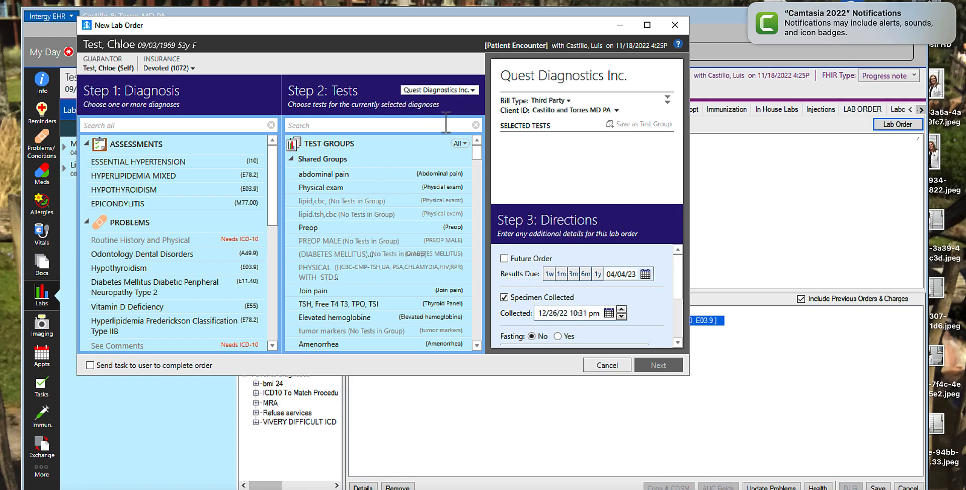
- Select the assessments essential hypertension, mixed hyperlipidemia, hypothyroidism and epicondylitis as diagnoses for the lab order
click(134, 166)
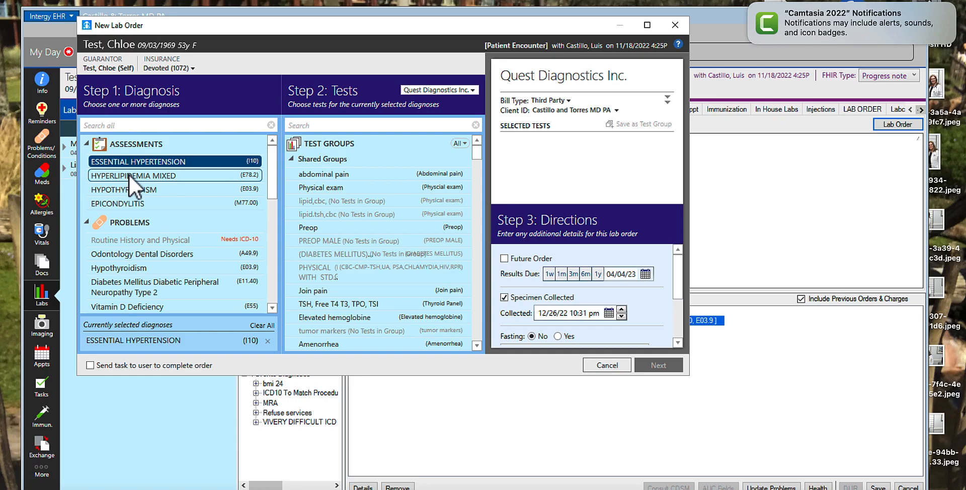
click(129, 174)
click(138, 194)
click(142, 203)
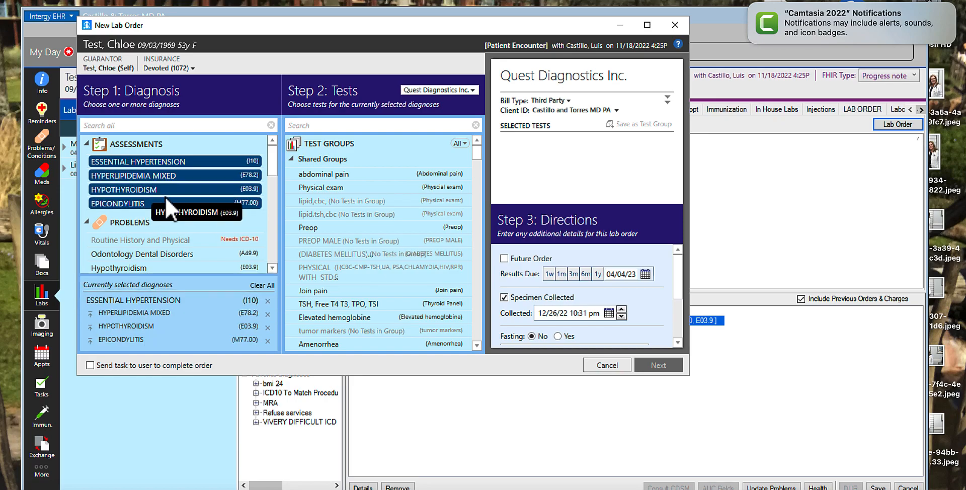
- Add the problems Diabetes Mellitus Diabetic Peripheral Neuropathy Type 2 (E11.40) and Vitamin D Deficiency (E55) to the lab order, accepting the inactive code
scroll(164, 198, down, 2)
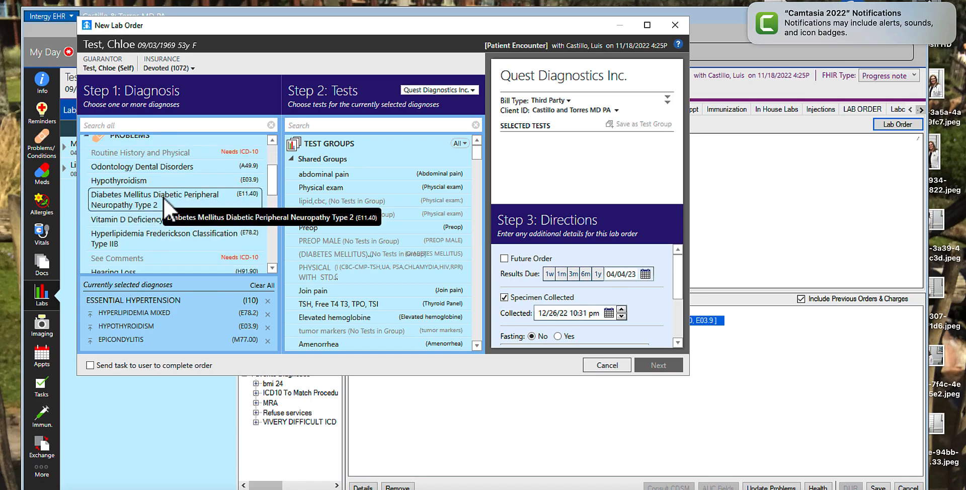
scroll(164, 197, up, 2)
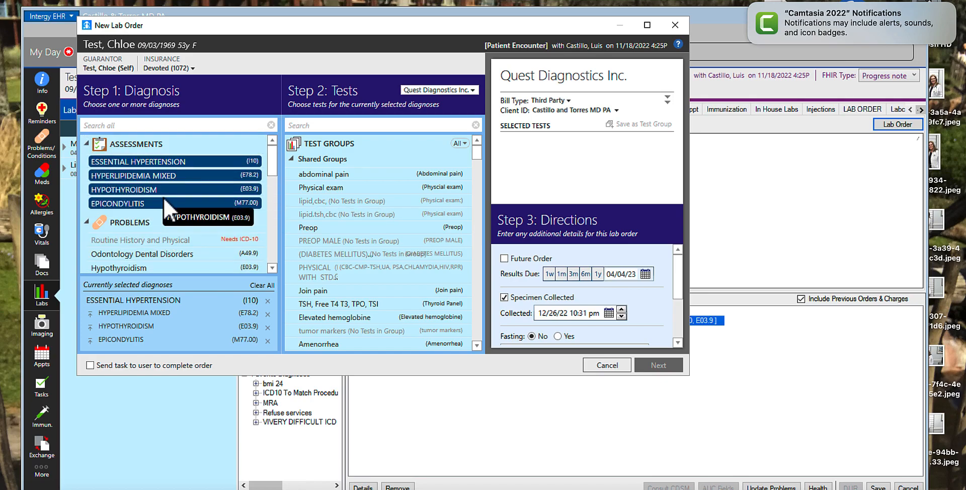
scroll(164, 198, down, 3)
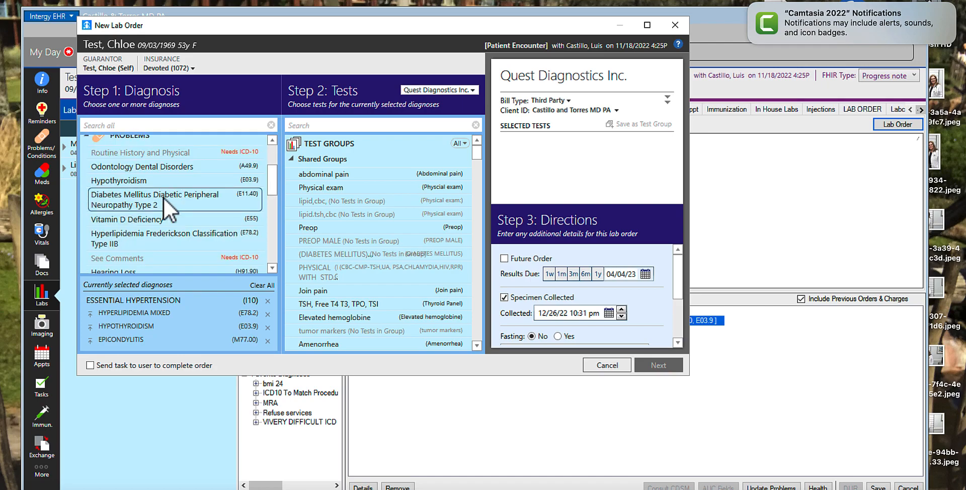
scroll(164, 197, up, 1)
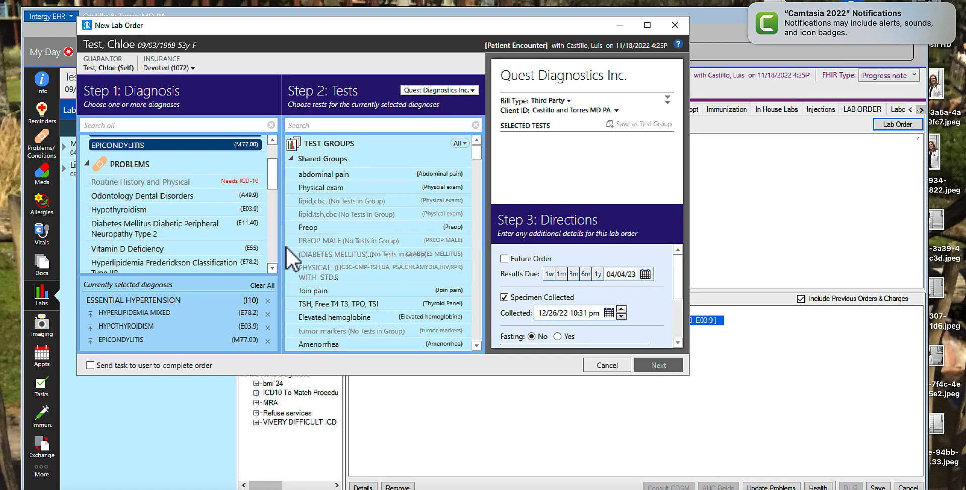
click(139, 233)
click(155, 251)
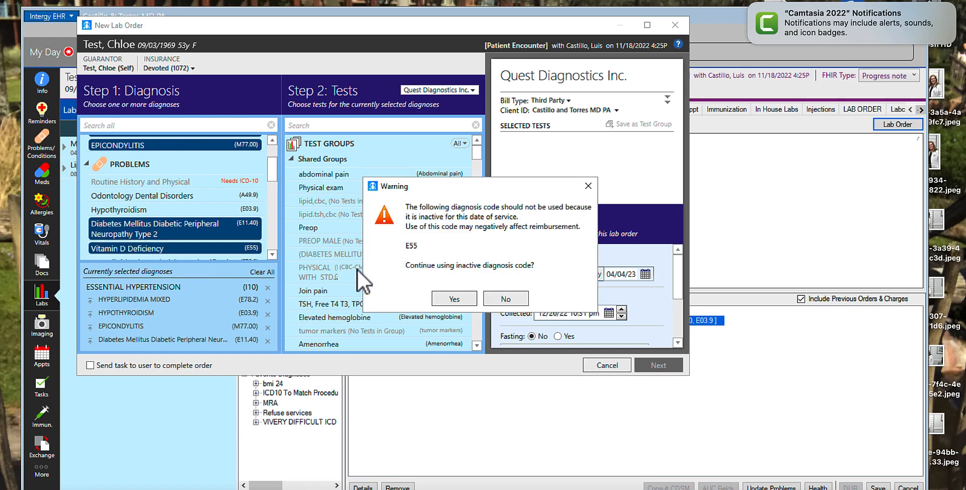
click(455, 298)
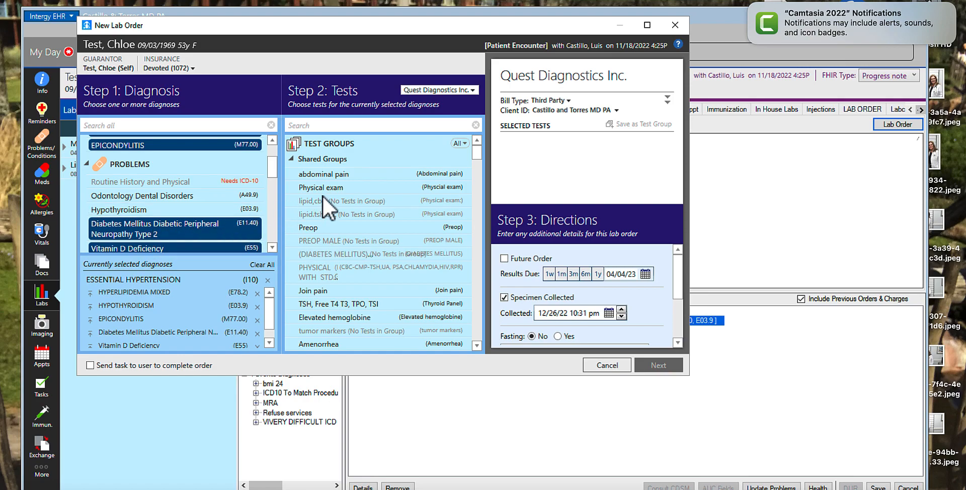
- Add the "Physical exam" test group and try to submit it as a future order expected in 3 months, on 03/26/23
mouse_move(327, 190)
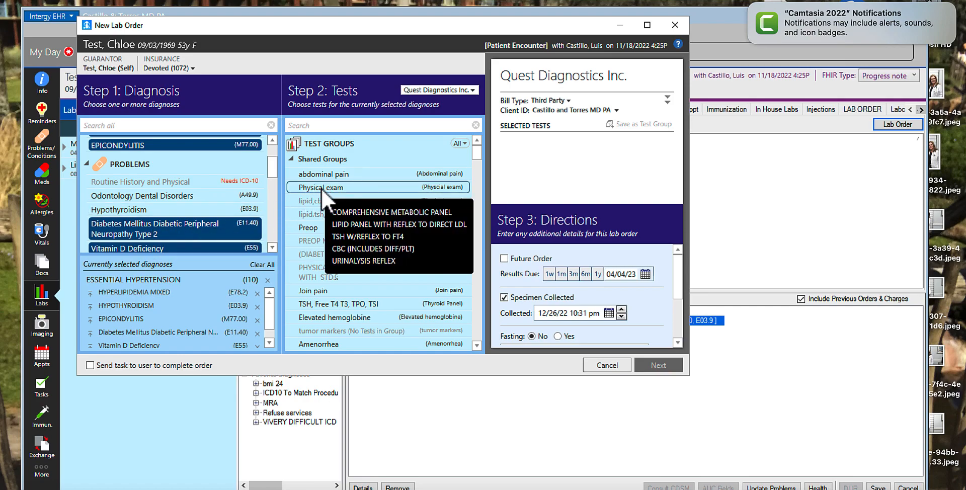
click(322, 188)
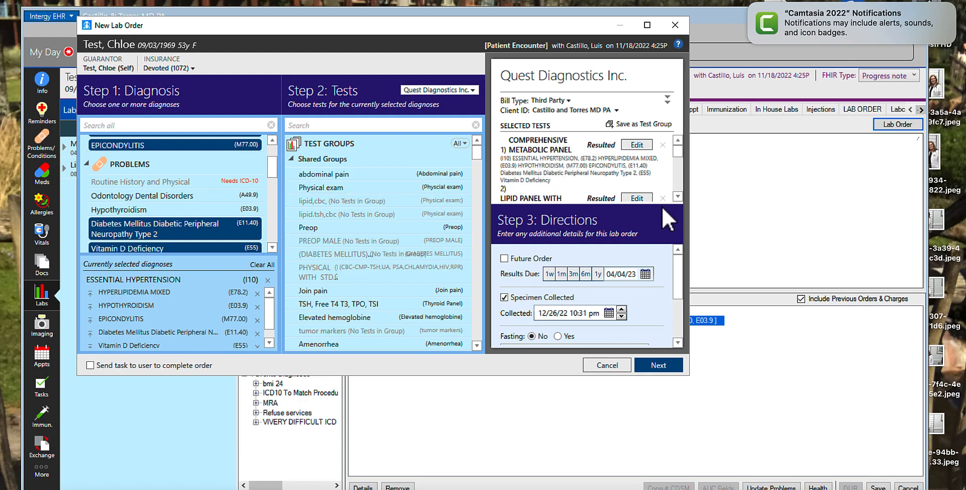
click(504, 258)
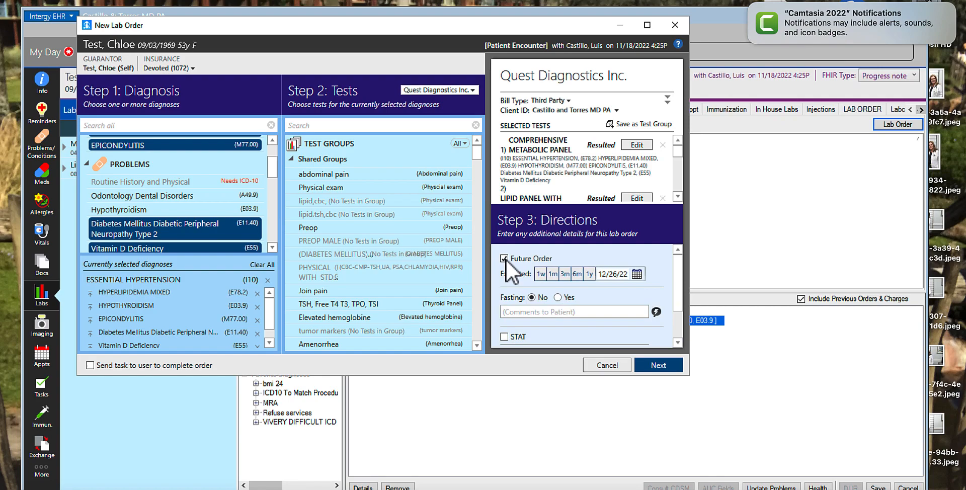
click(563, 274)
click(544, 275)
click(504, 258)
click(503, 259)
click(665, 365)
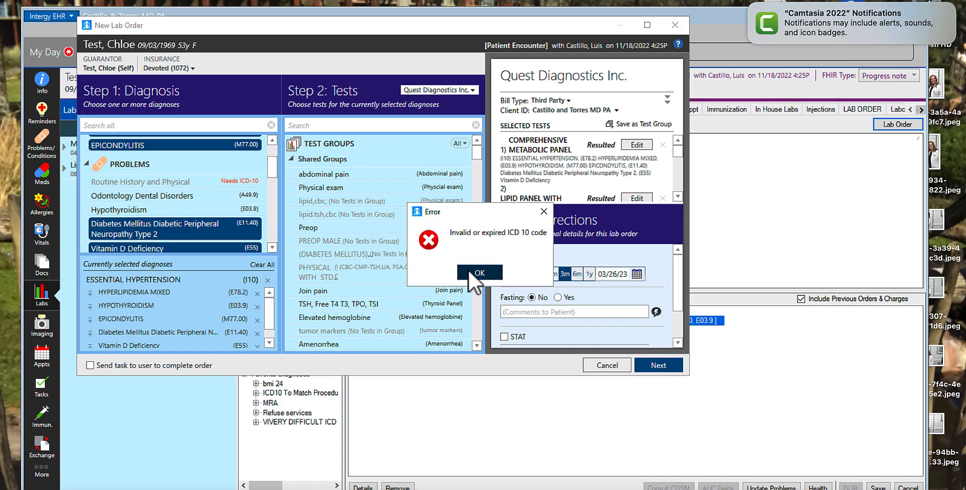
click(480, 274)
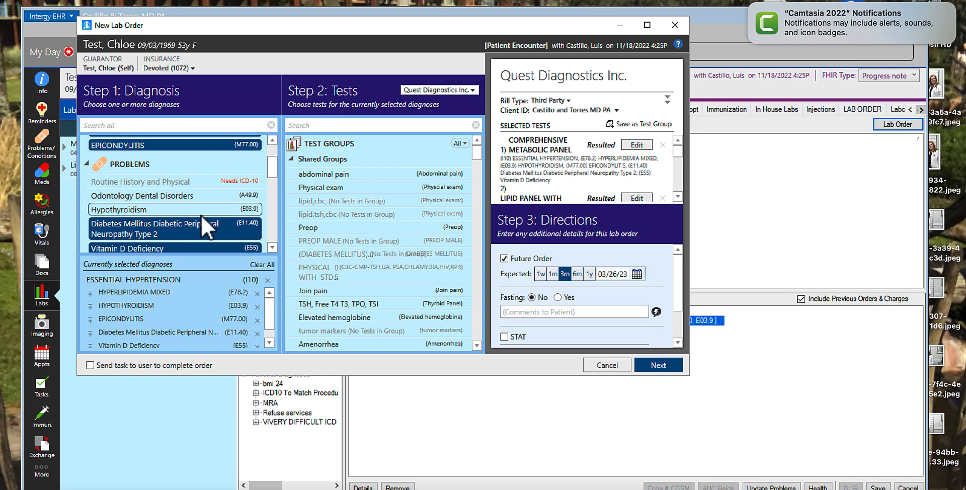
- Deselect Vitamin D Deficiency (E55) from the lab order's diagnoses and try to proceed with the order again
scroll(201, 216, down, 2)
scroll(216, 220, down, 1)
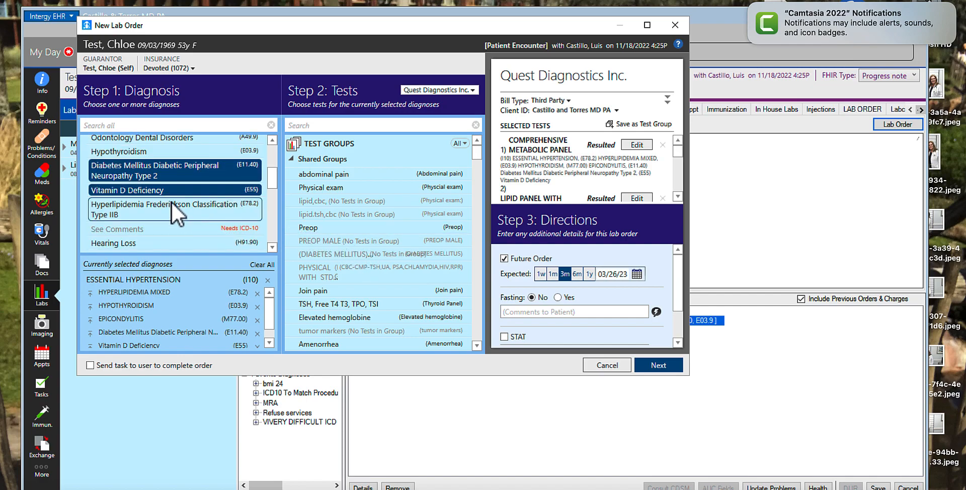
scroll(171, 203, down, 1)
scroll(171, 203, up, 2)
scroll(171, 203, up, 3)
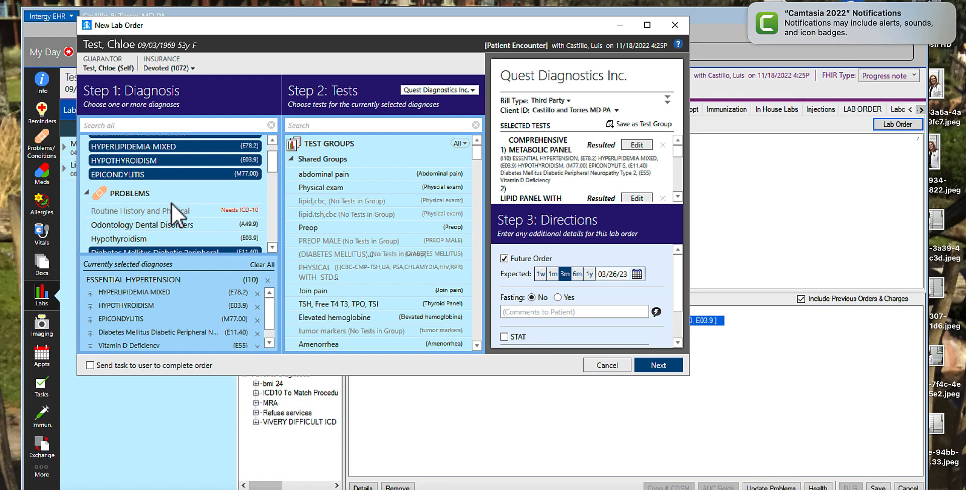
scroll(189, 198, down, 5)
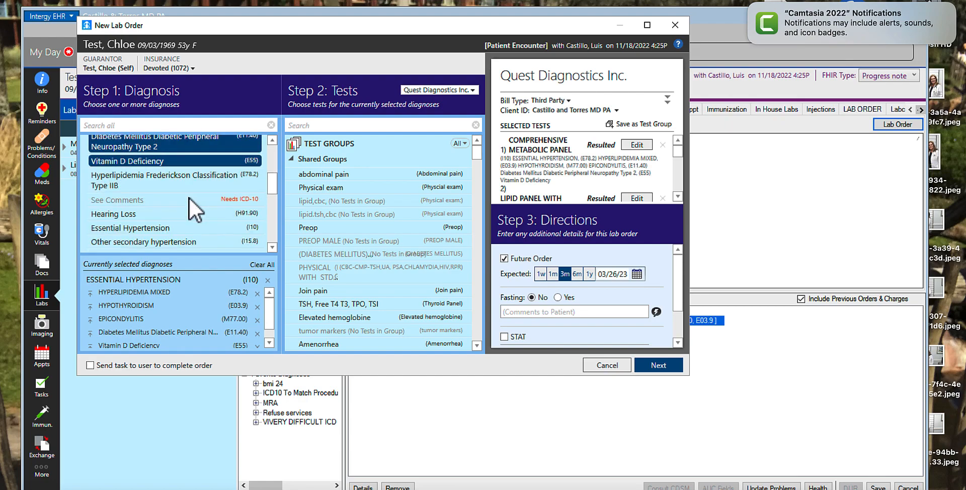
click(201, 162)
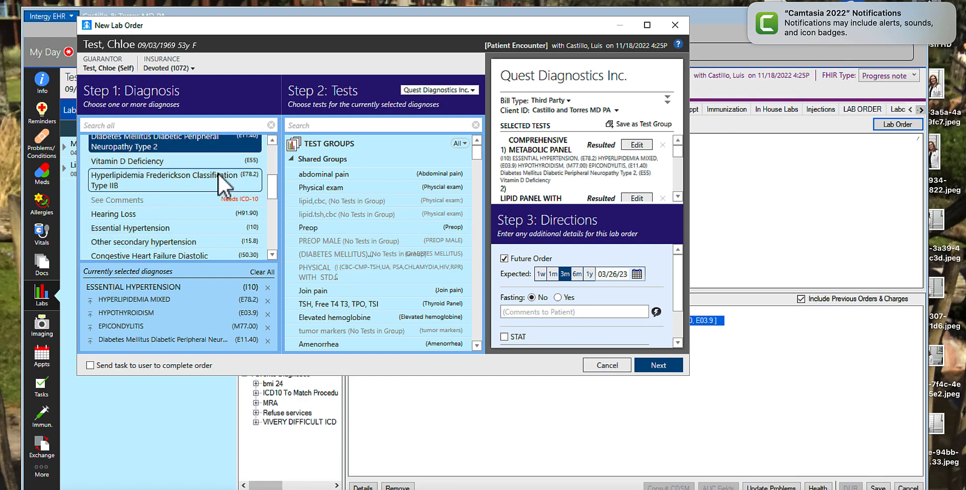
click(171, 160)
click(178, 161)
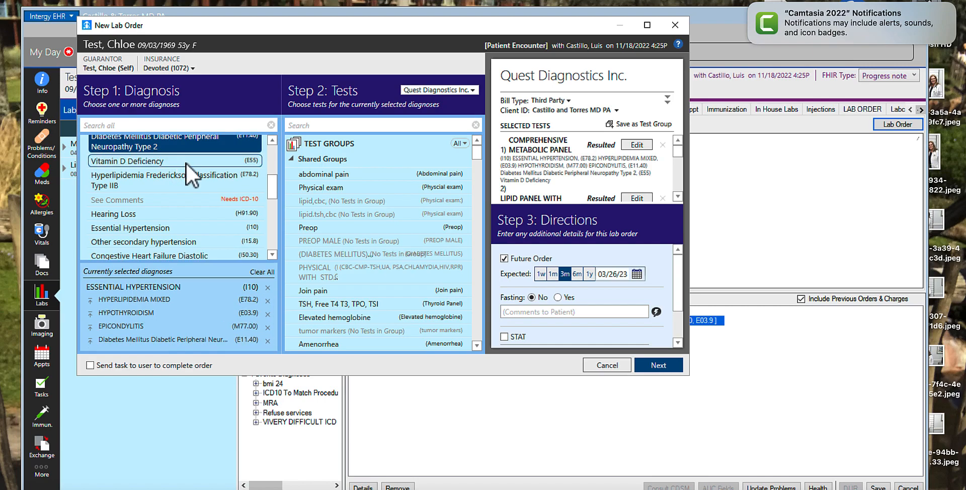
click(656, 365)
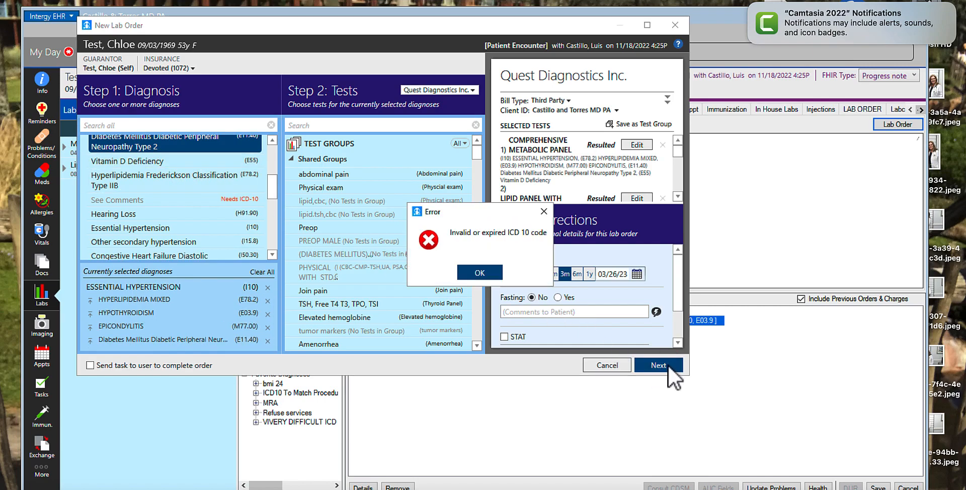
click(475, 275)
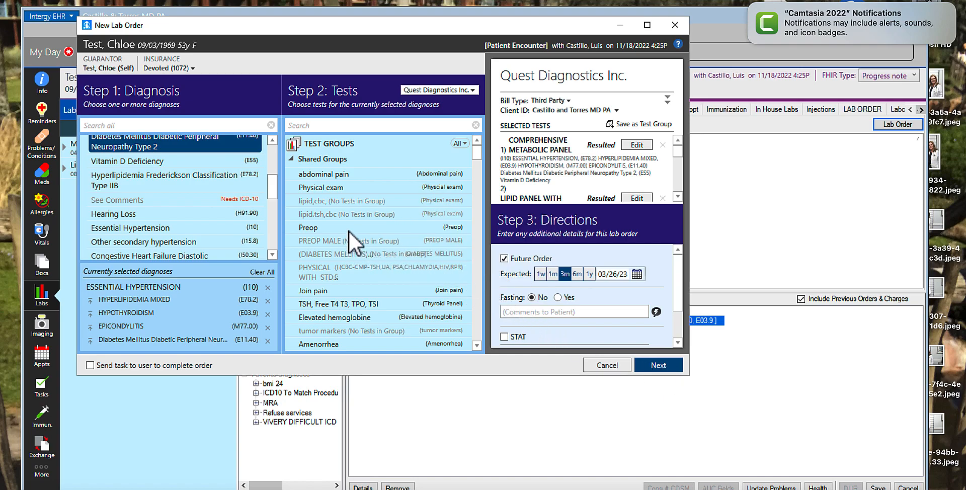
- Cancel the new lab order and confirm discarding it
scroll(681, 155, down, 1)
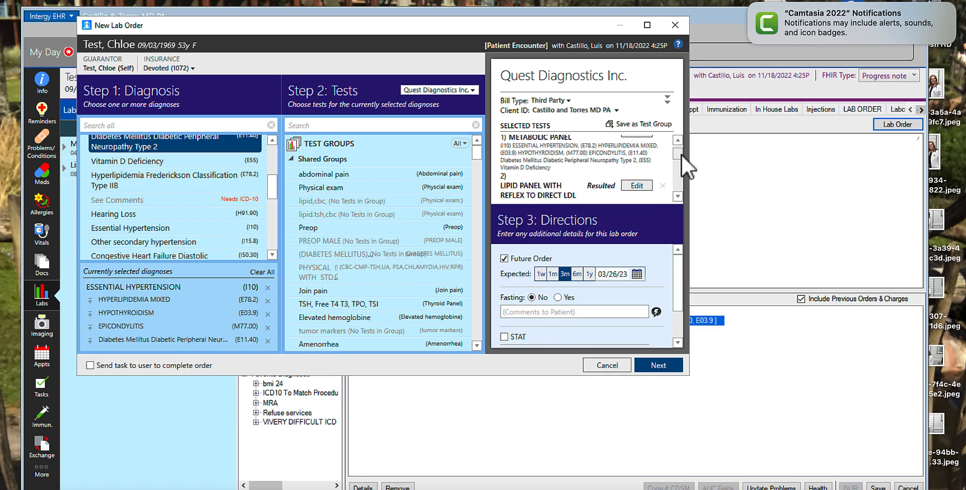
click(606, 366)
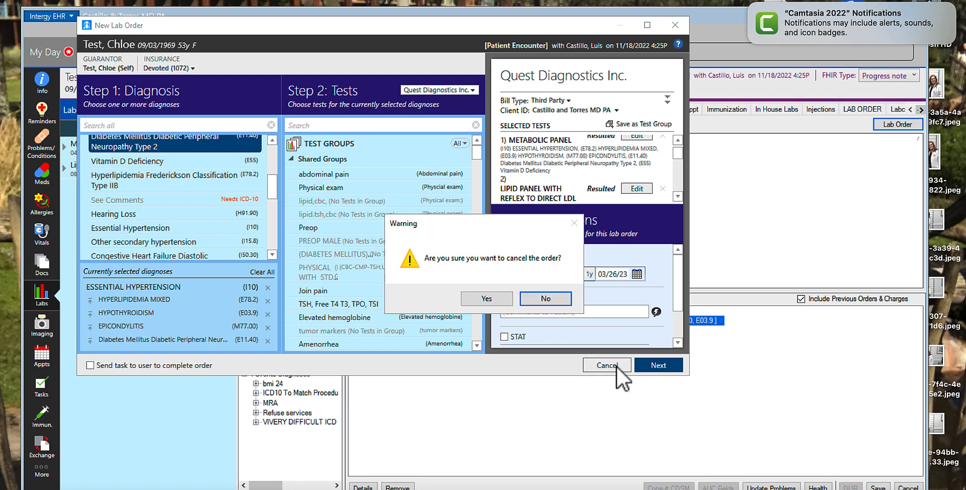
click(486, 299)
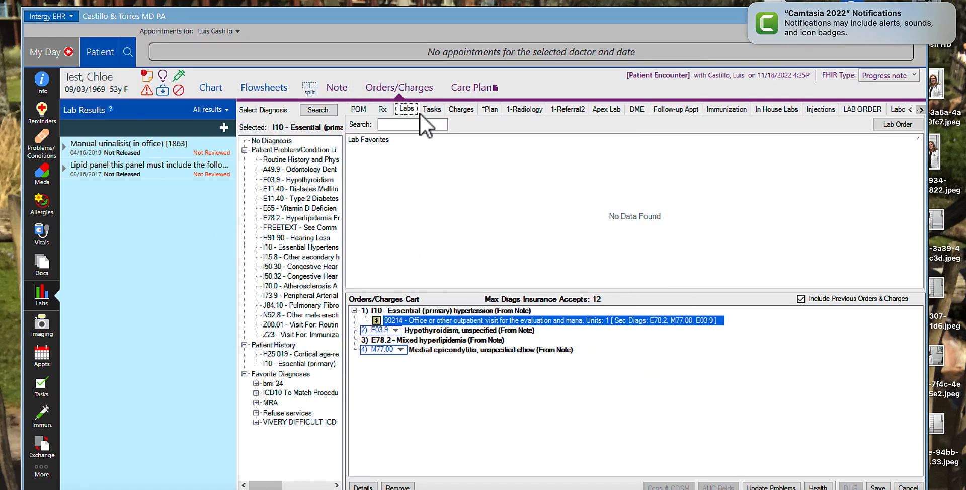
- Start a new lab order with Hyperlipidemia Mixed, Hypothyroidism, Epicondylitis, the Hypothyroidism problem and Diabetes Mellitus Diabetic Peripheral Neuropathy Type 2 as diagnoses
click(882, 125)
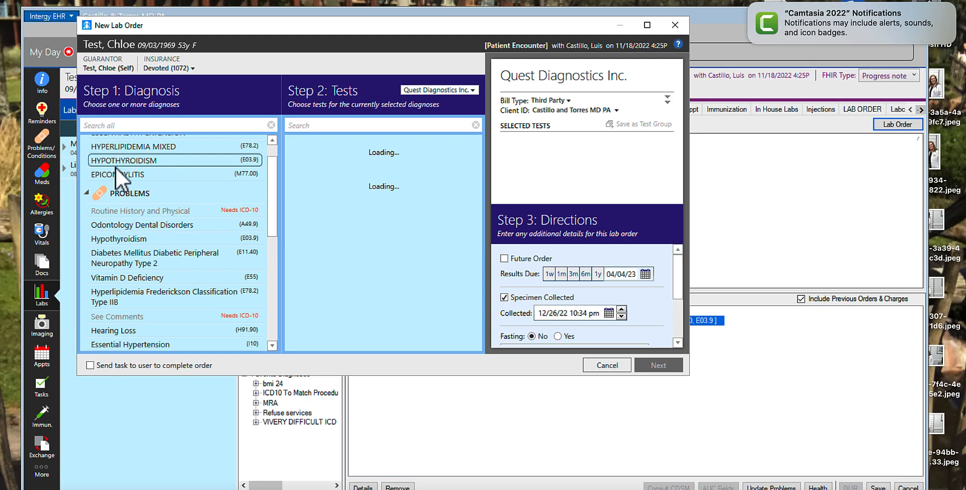
click(134, 147)
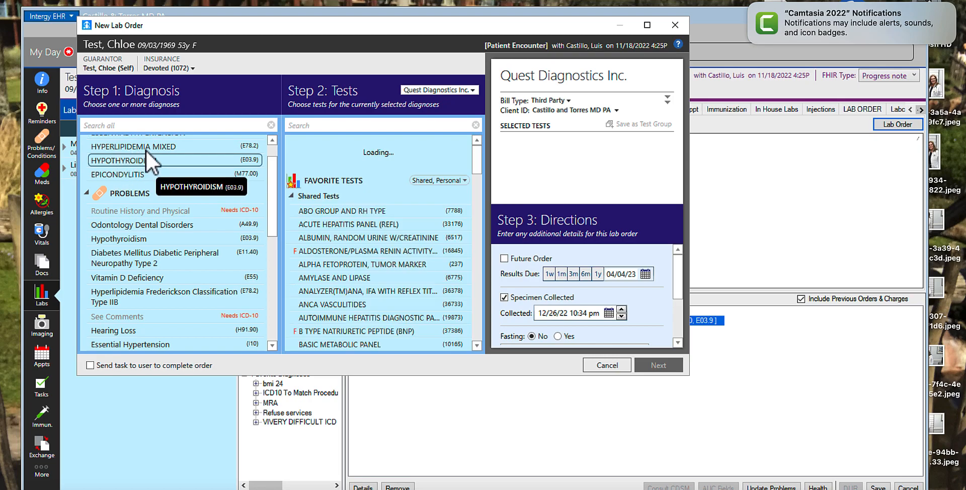
click(134, 172)
click(154, 267)
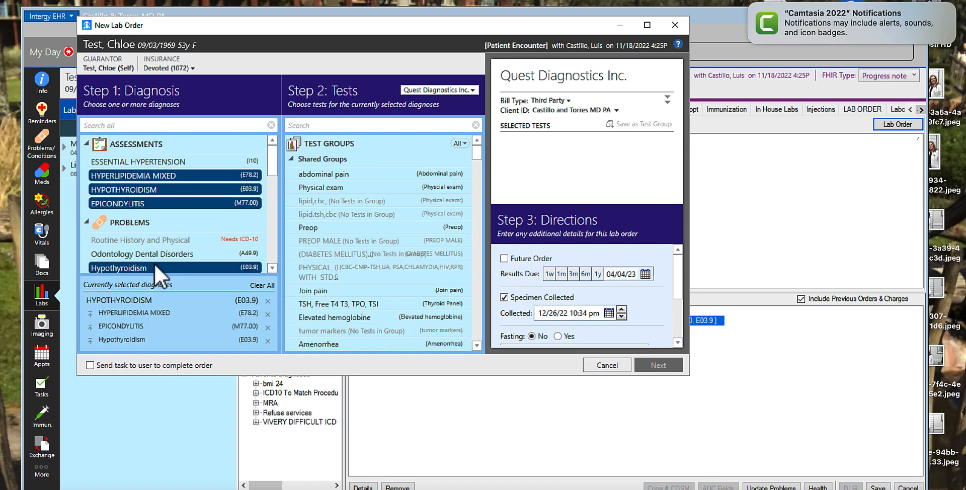
scroll(170, 263, down, 2)
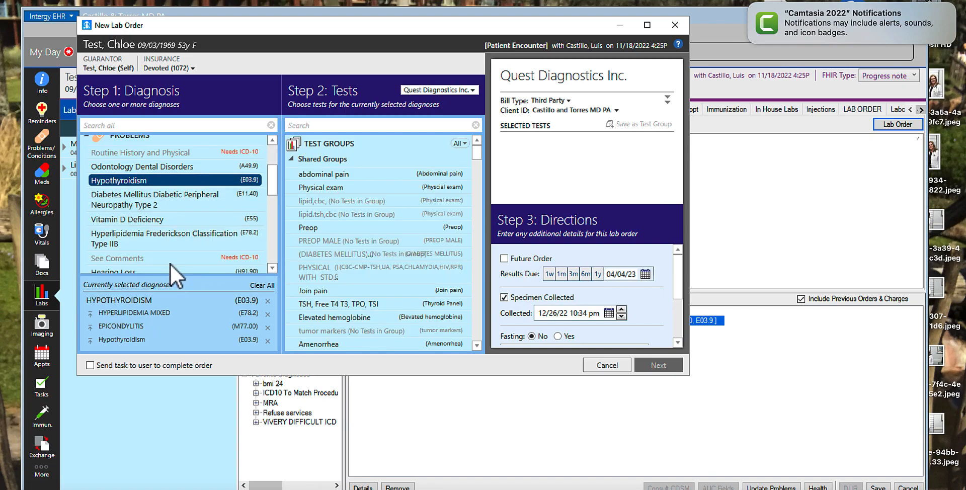
click(142, 206)
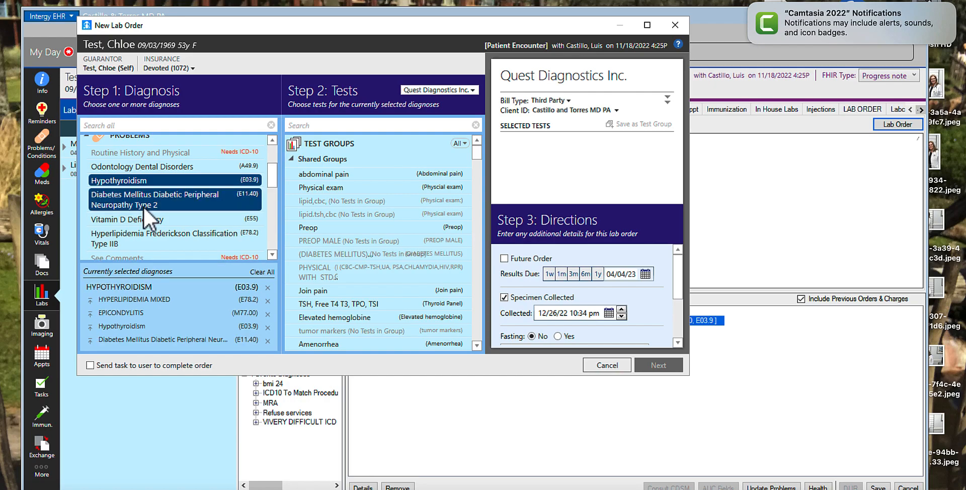
- Add the "Physical exam" and "* diabetes stable." test groups to the lab order and review the selected tests
click(326, 190)
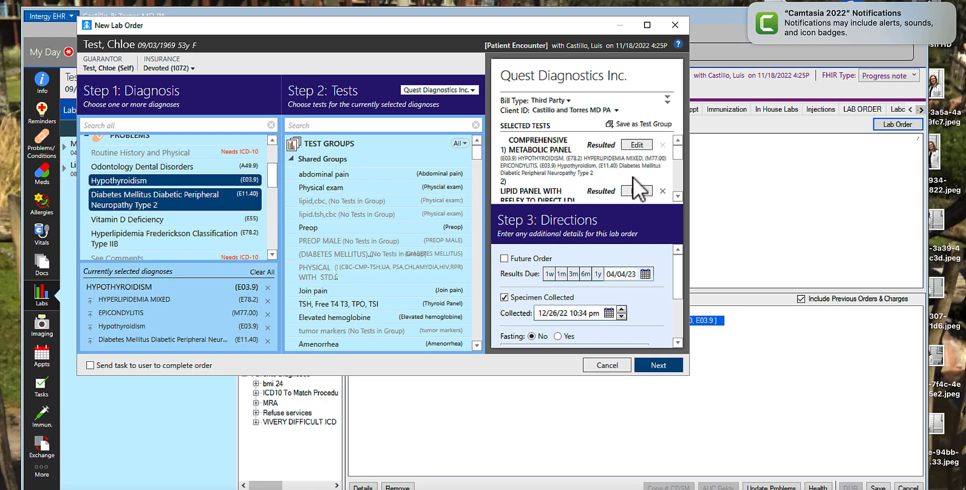
click(342, 125)
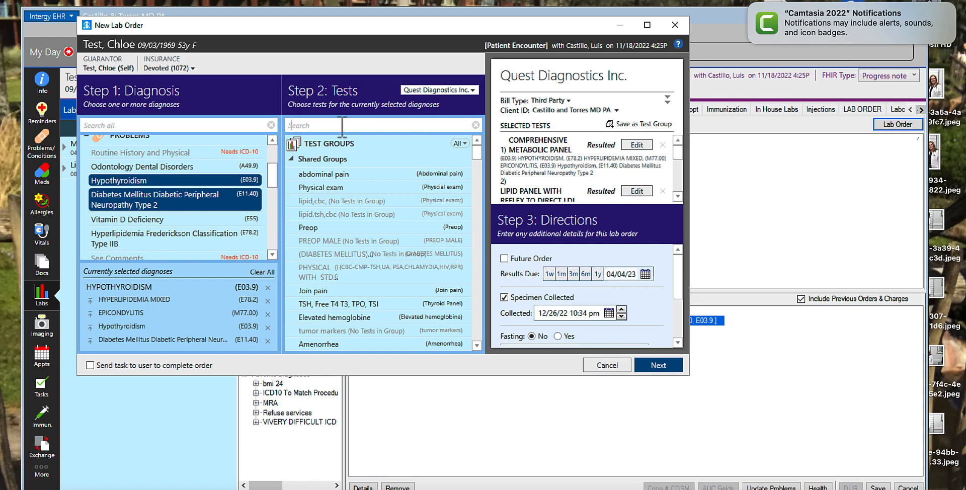
text(diab)
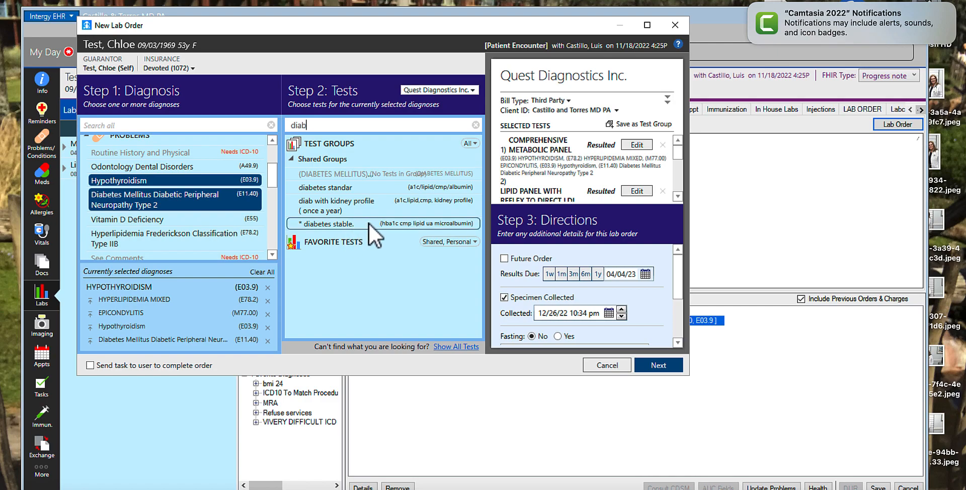
mouse_move(390, 224)
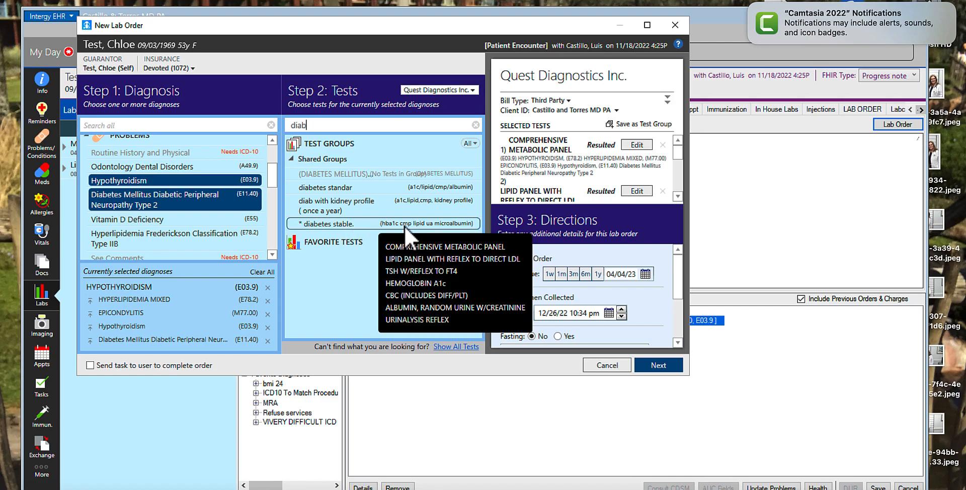
click(348, 224)
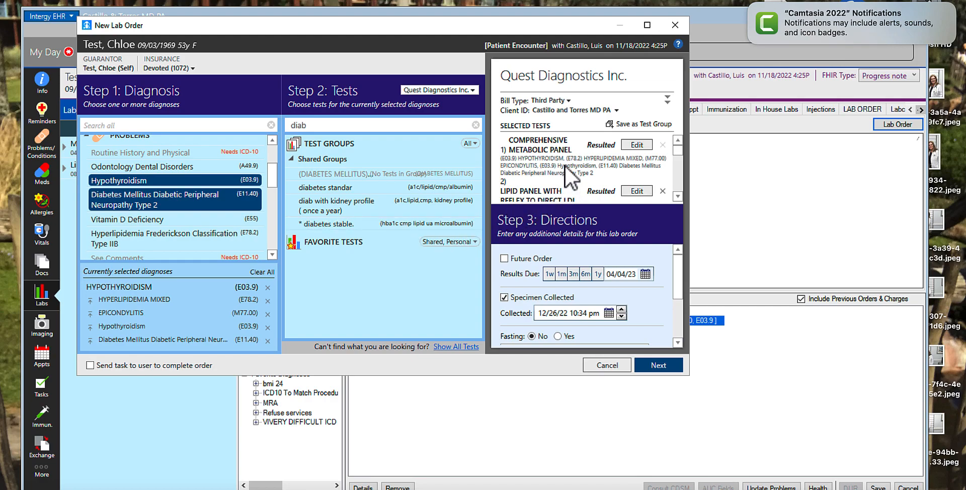
drag(678, 152, 678, 185)
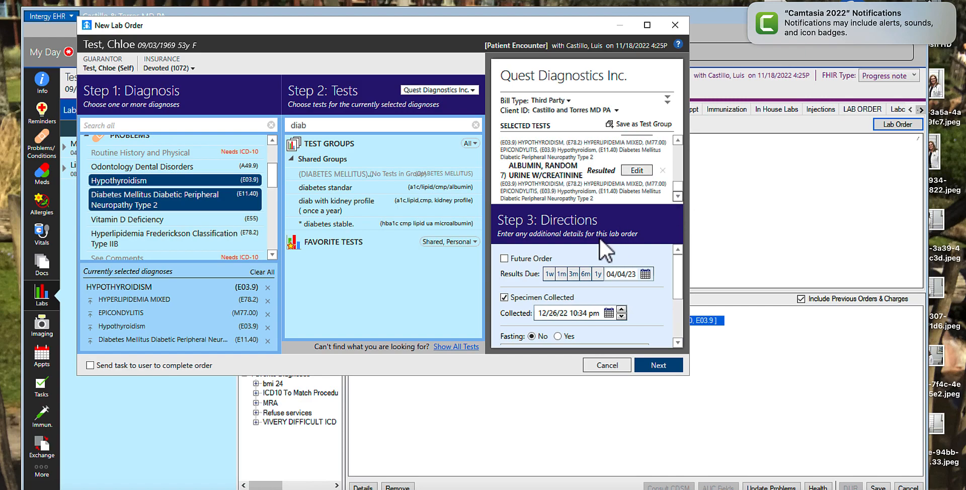
- Make the lab order a future order expected in 3 months, on 03/26/23, and proceed to the requisition
click(510, 262)
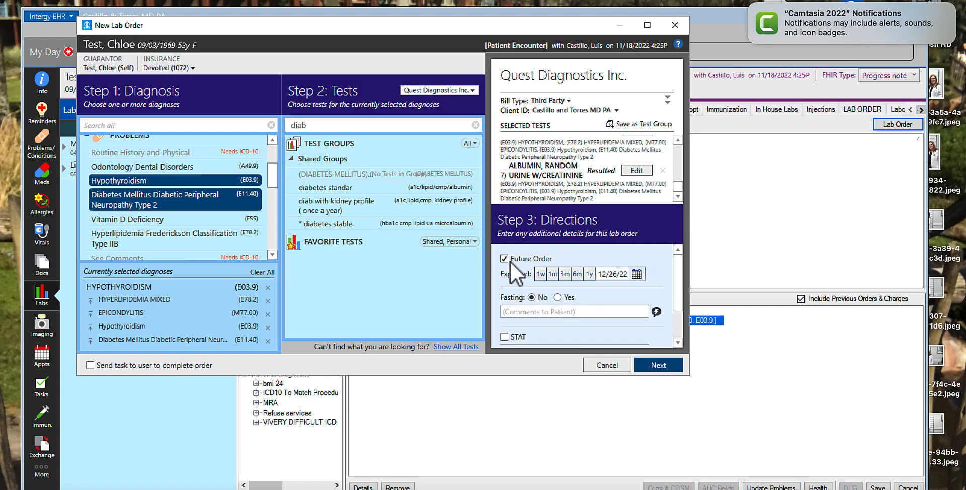
click(566, 274)
click(665, 367)
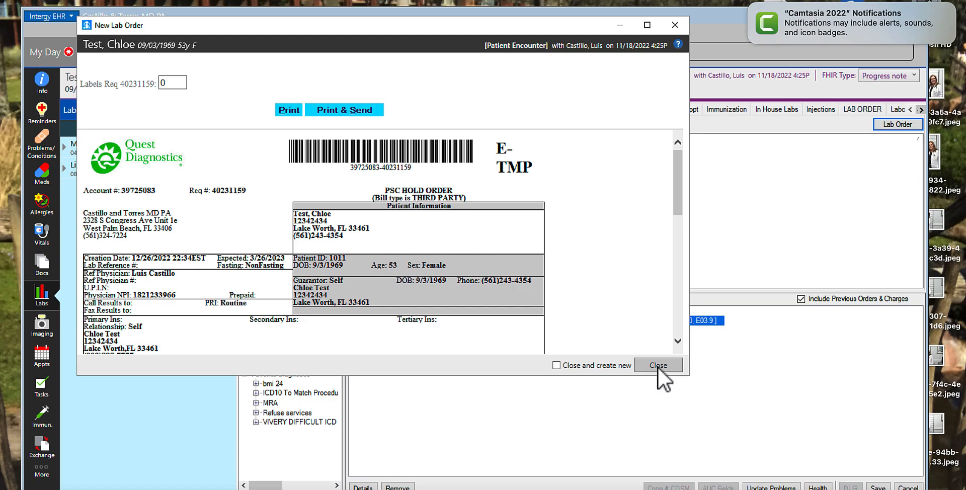
- Close the unresponsive lab order window and end its process
drag(257, 27, 276, 35)
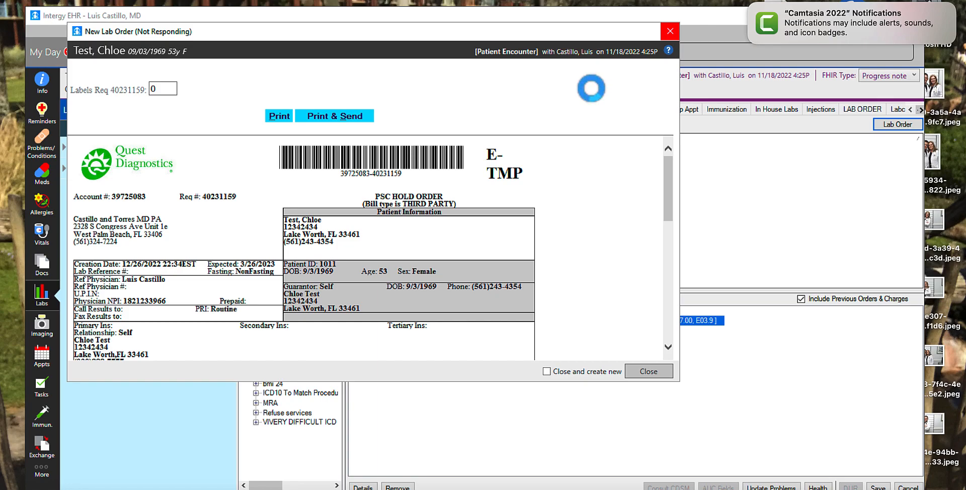
click(671, 31)
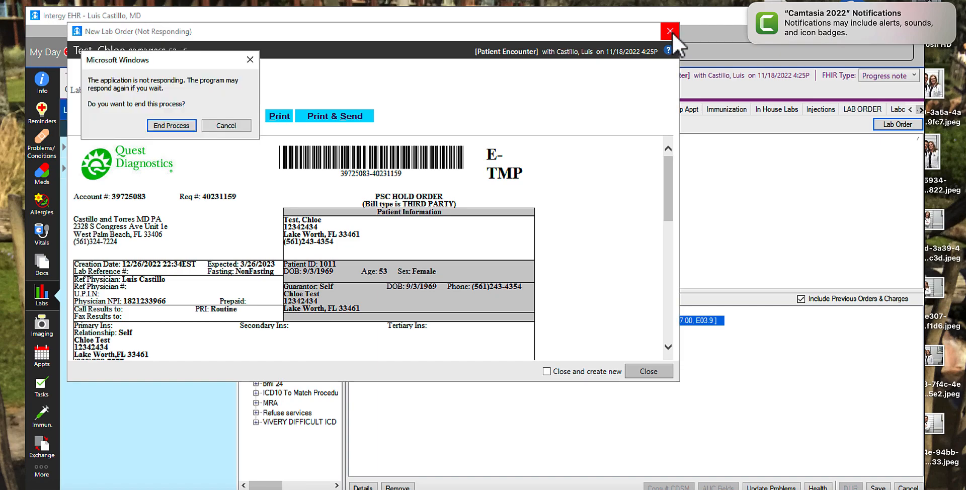
click(161, 123)
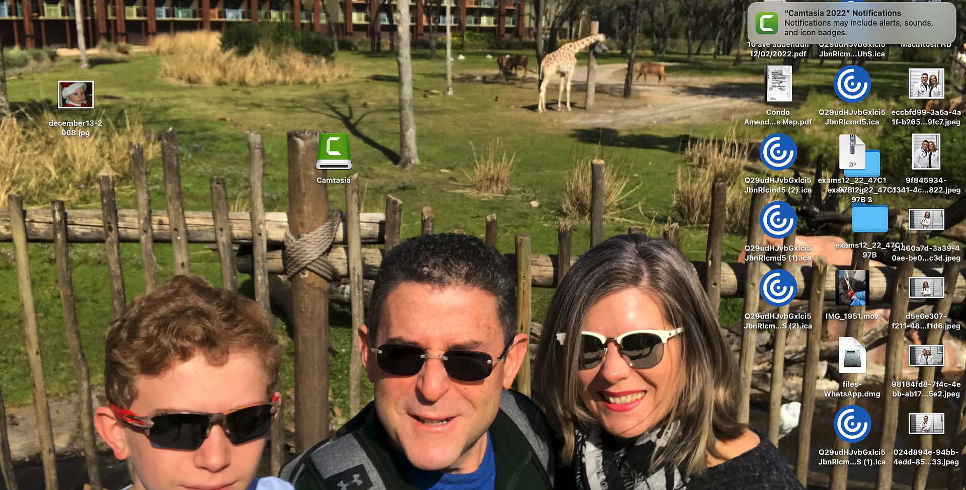
- Switch to Chrome, open the bookmarked Greenway Health site and log on with the prefilled credentials
click(876, 488)
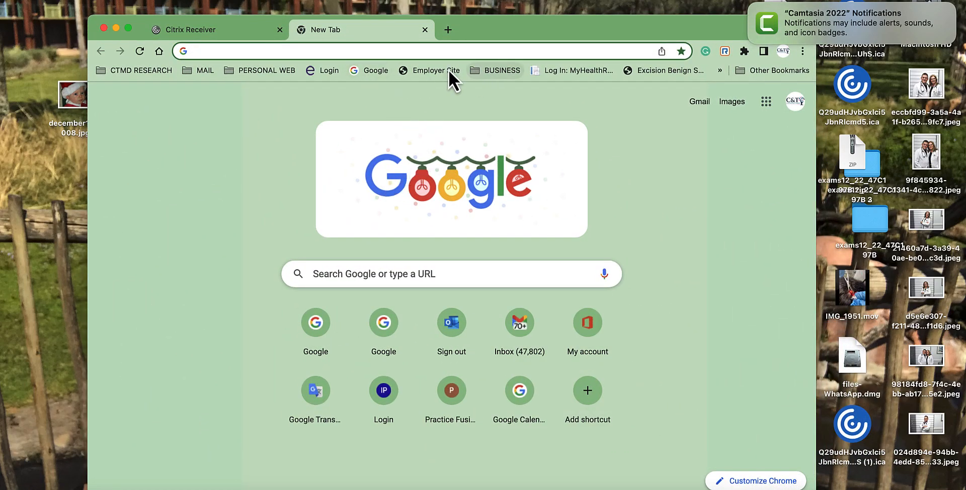
click(504, 76)
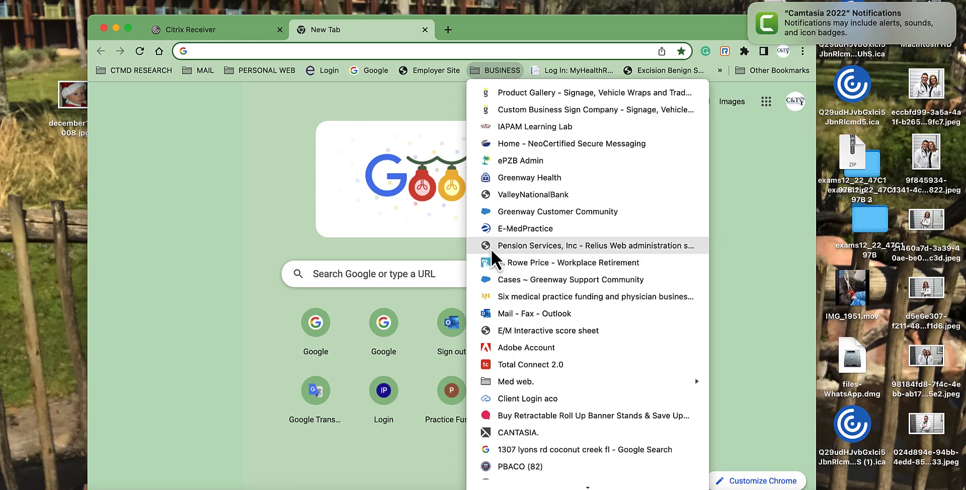
click(521, 177)
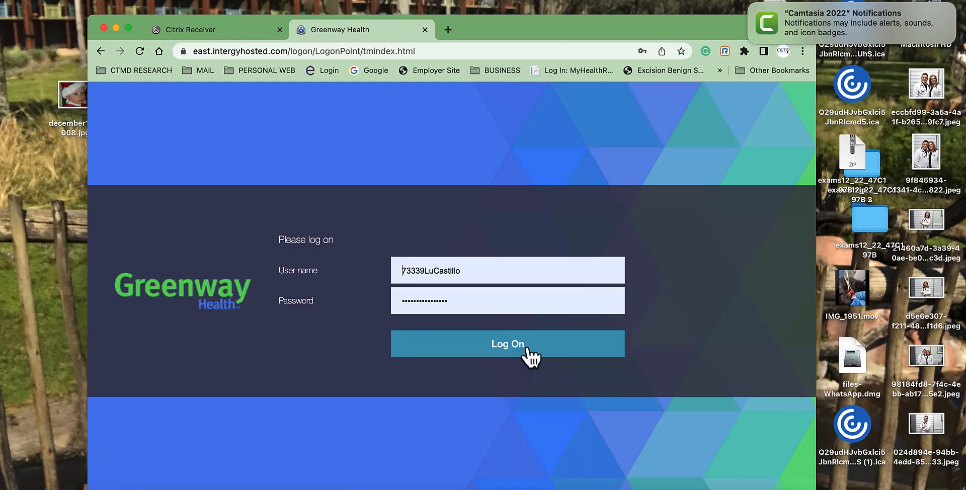
click(523, 346)
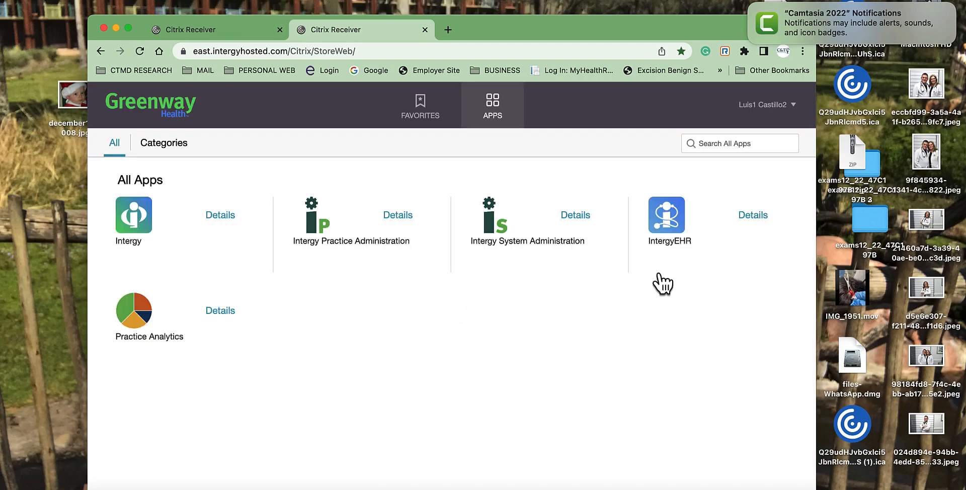
- Launch IntergyEHR from the hosted apps, saving its launch file to the Desktop and opening it
click(664, 217)
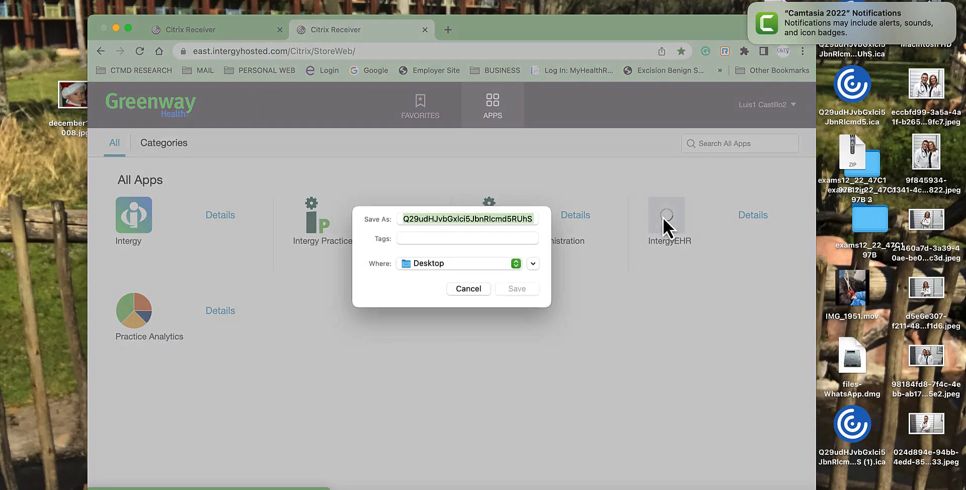
click(519, 291)
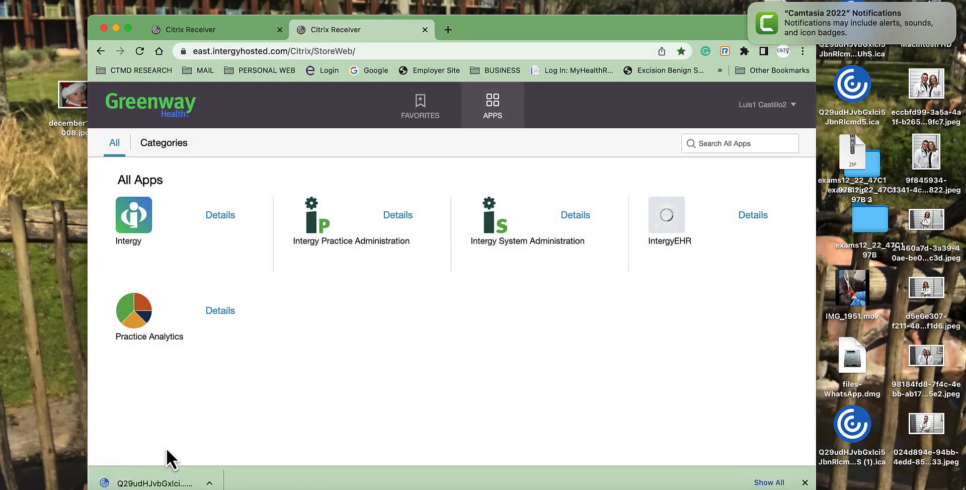
click(161, 481)
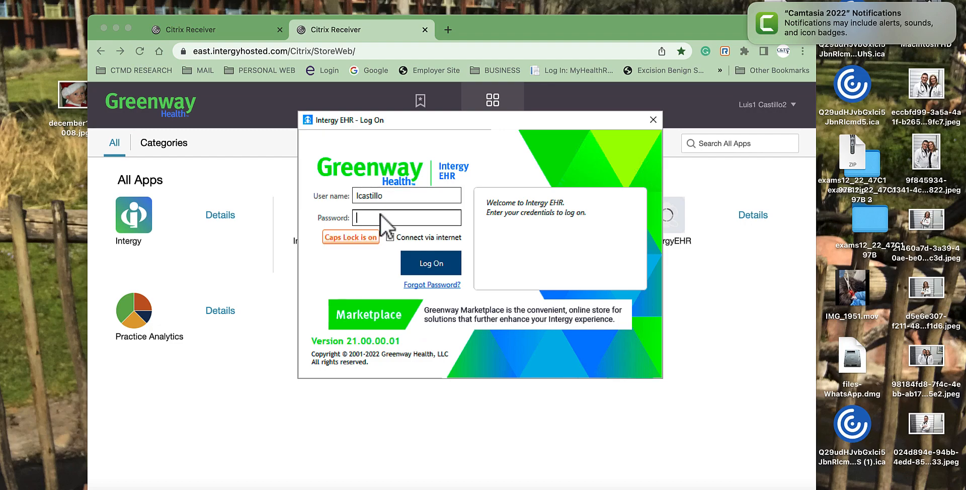
- Enter the account password and log on to Intergy EHR
text(•••••••)
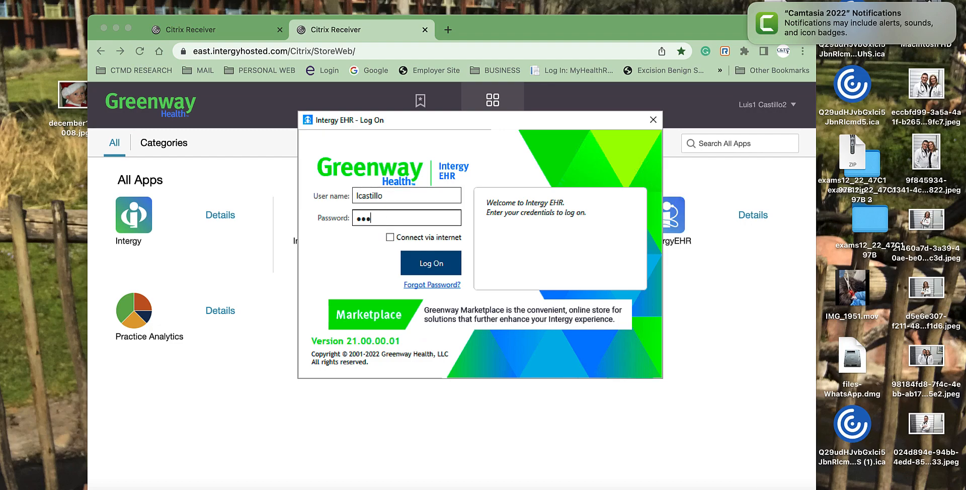
text(•)
key(Return)
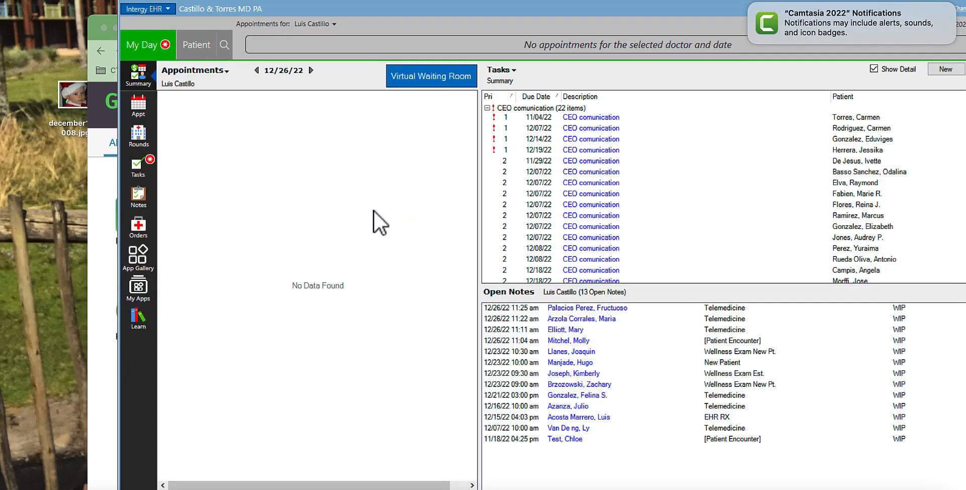
- Open the test patient's open encounter note from 11/18/22 04:25 pm and review it through to Practice Management
click(576, 439)
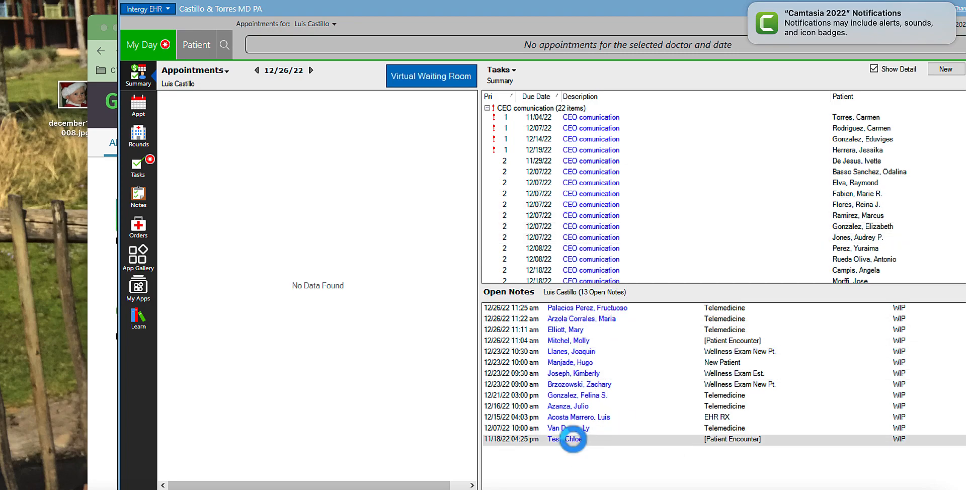
click(574, 322)
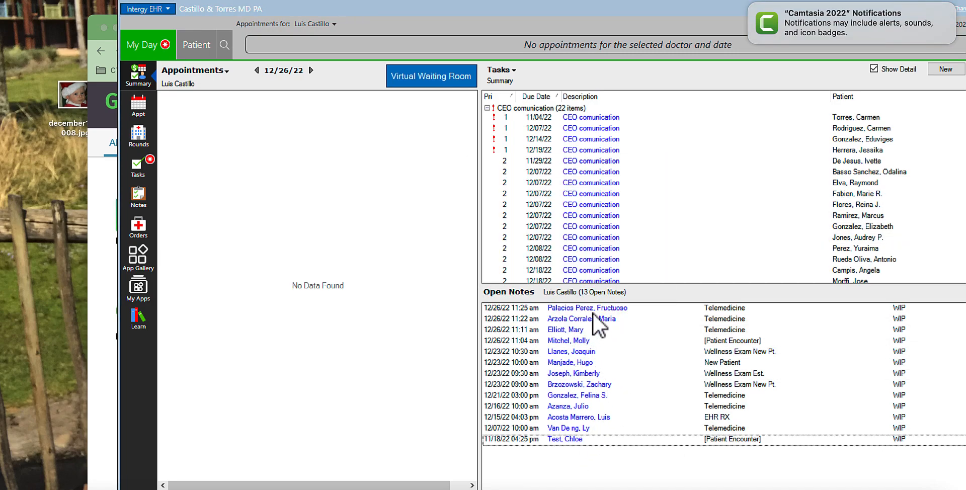
click(545, 315)
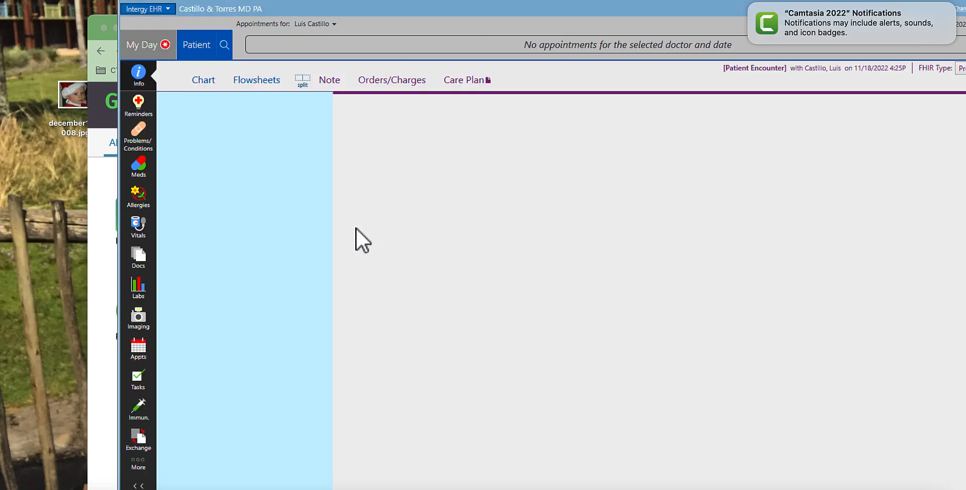
click(355, 227)
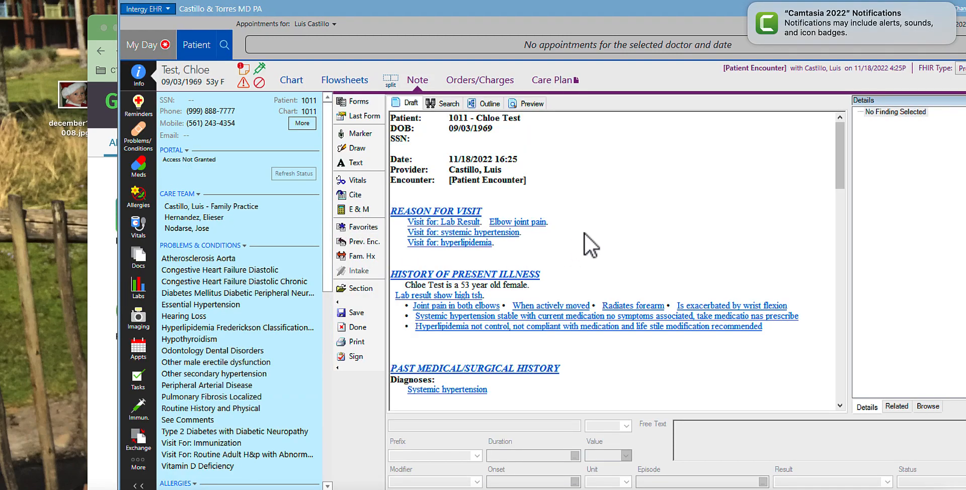
scroll(610, 241, down, 15)
scroll(610, 244, down, 10)
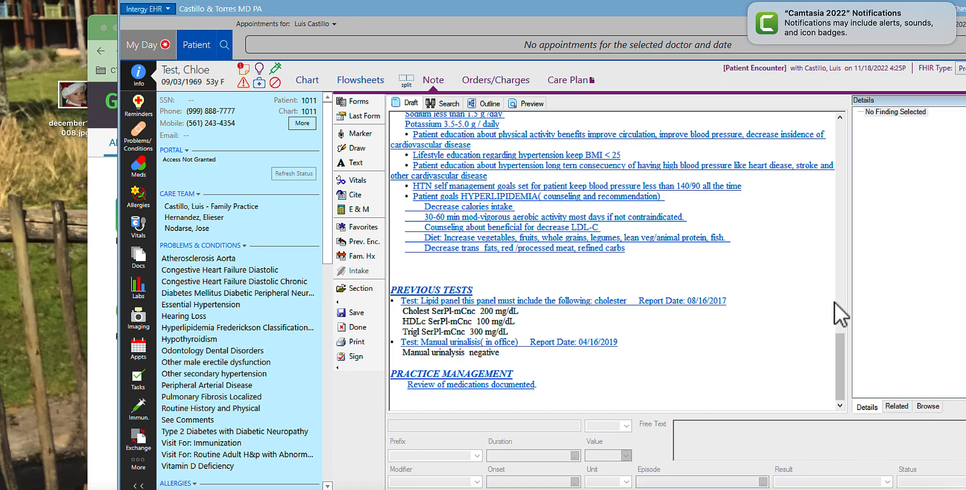
drag(843, 376, 843, 313)
- Add the 99214 office visit charge to I10 Essential (primary) hypertension in the orders cart, using the all-patients procedures
click(498, 84)
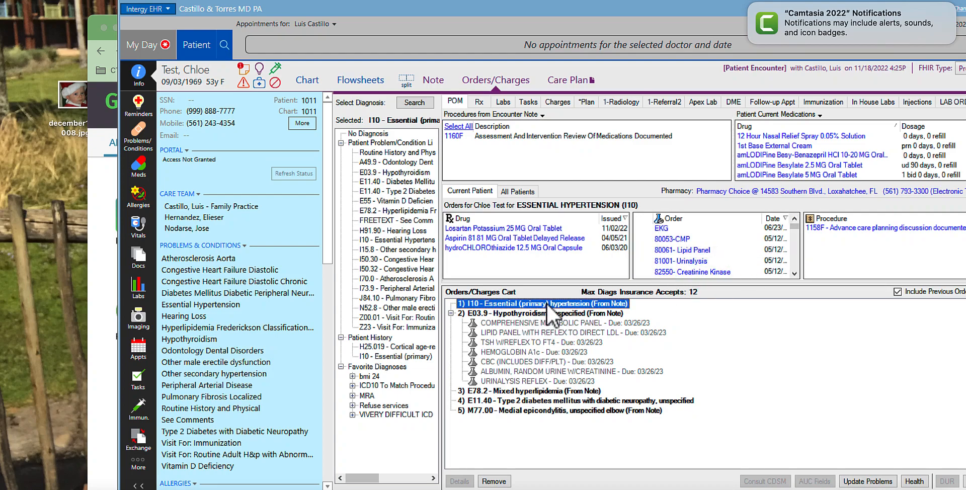
click(521, 190)
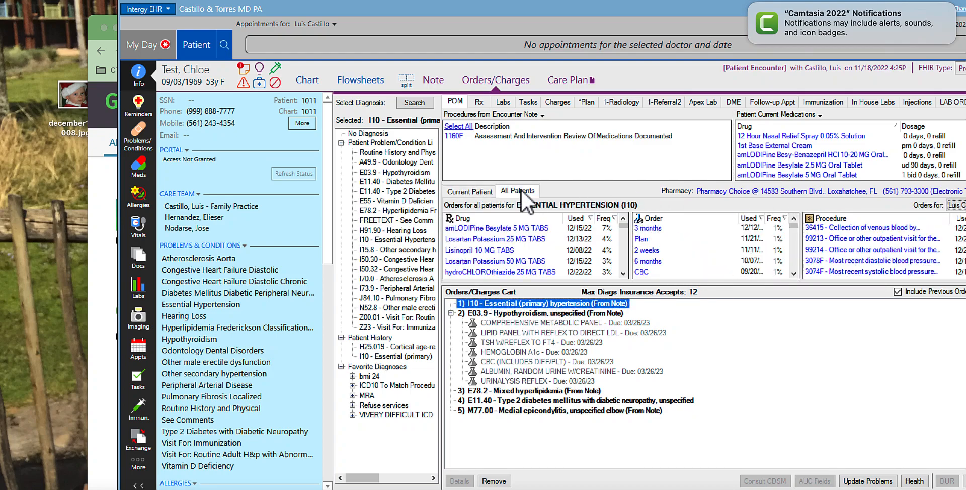
double_click(855, 250)
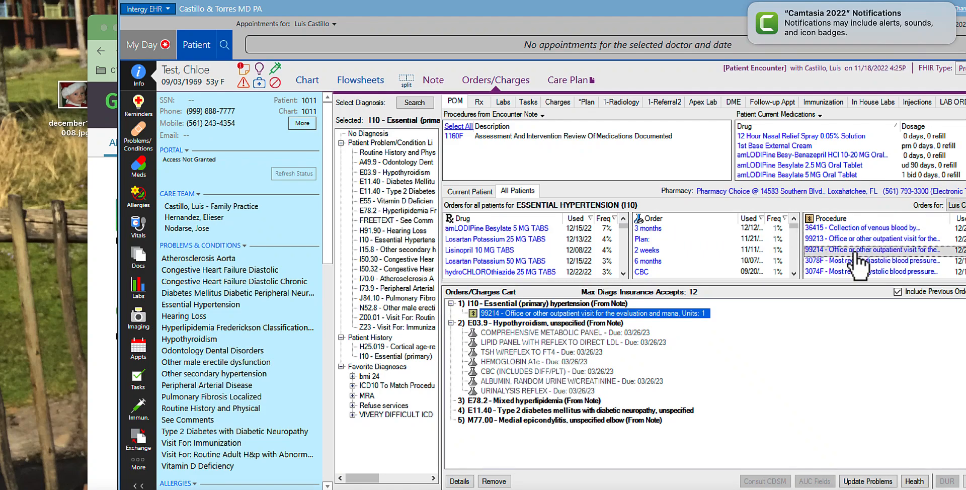
- Link E03.9, E78.2 and E11.40 as the second, third and fourth diagnoses of the 99214 charge and save its details
double_click(587, 313)
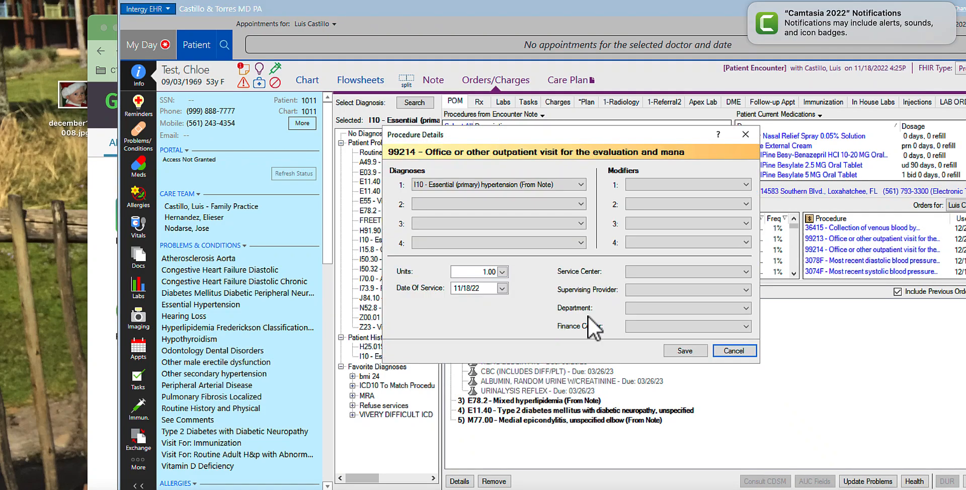
click(472, 205)
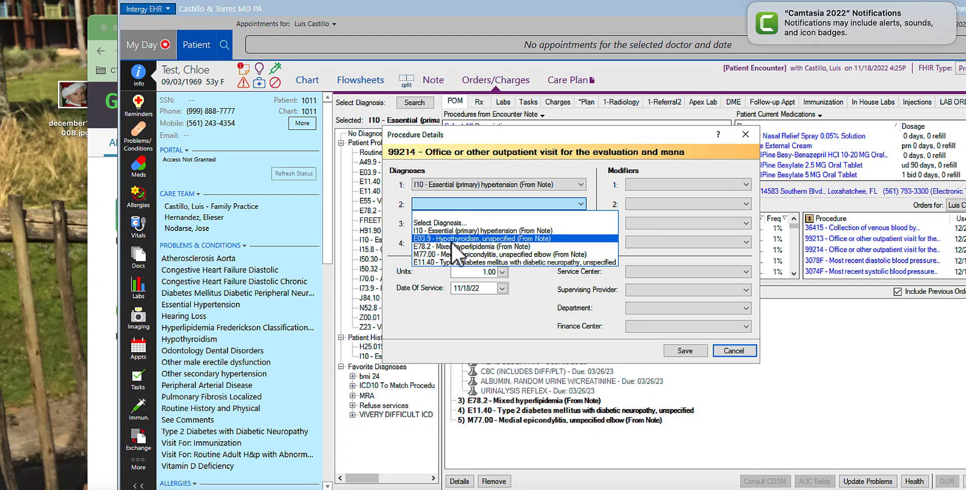
click(452, 240)
click(450, 222)
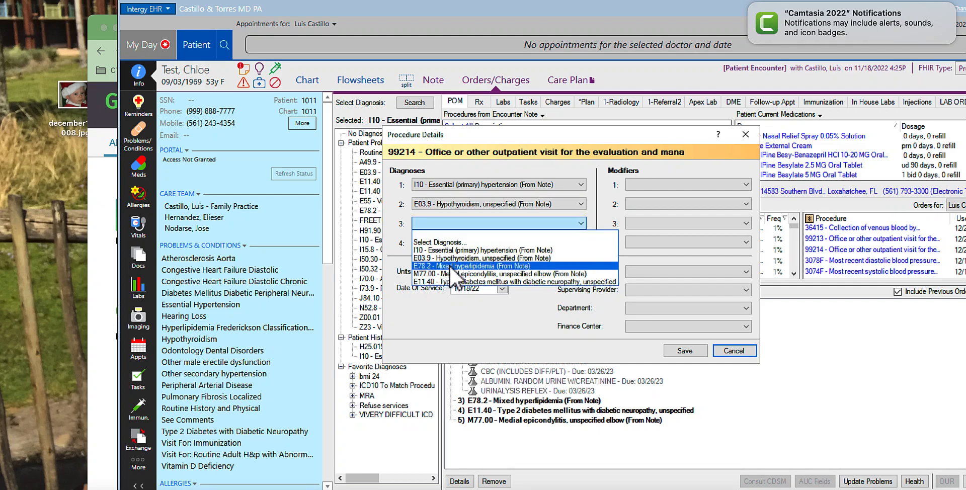
click(449, 265)
click(460, 239)
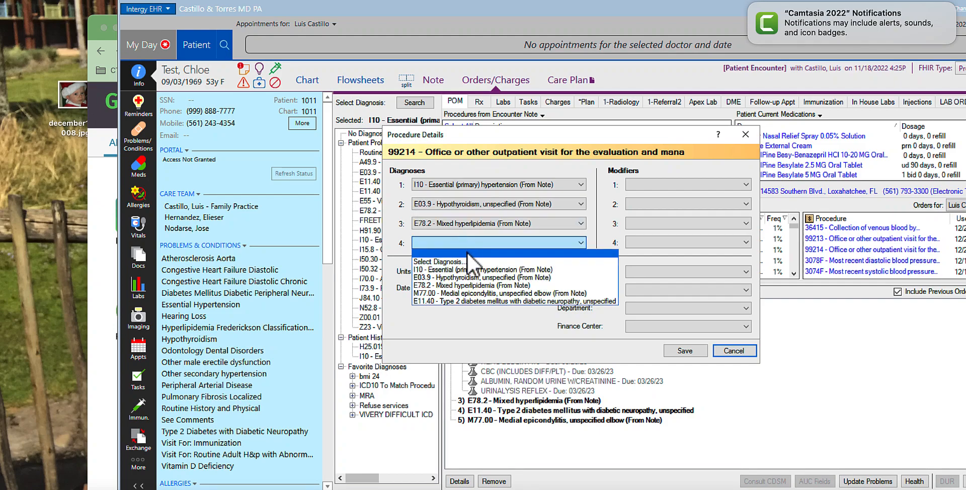
click(477, 301)
click(686, 351)
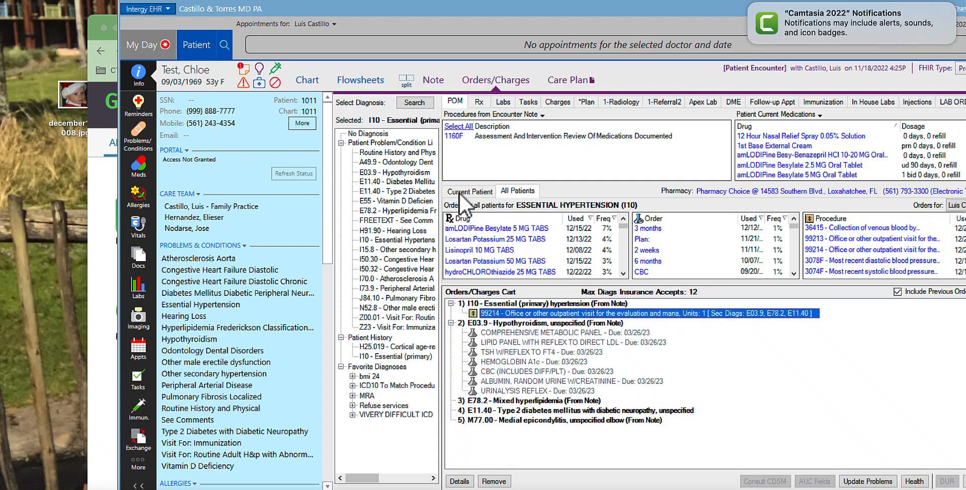
- Add the Screening set from the COA favorite charges to the orders cart and expand the HEDIS favorites
click(556, 101)
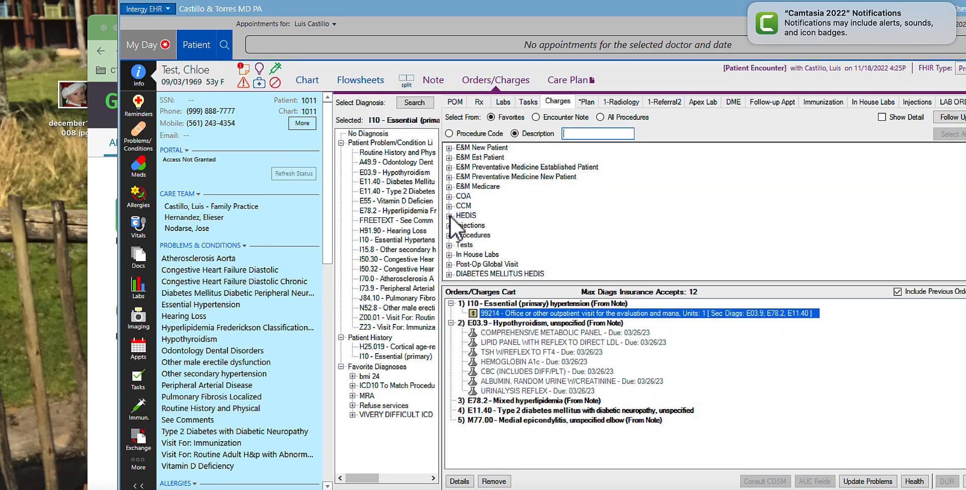
click(449, 196)
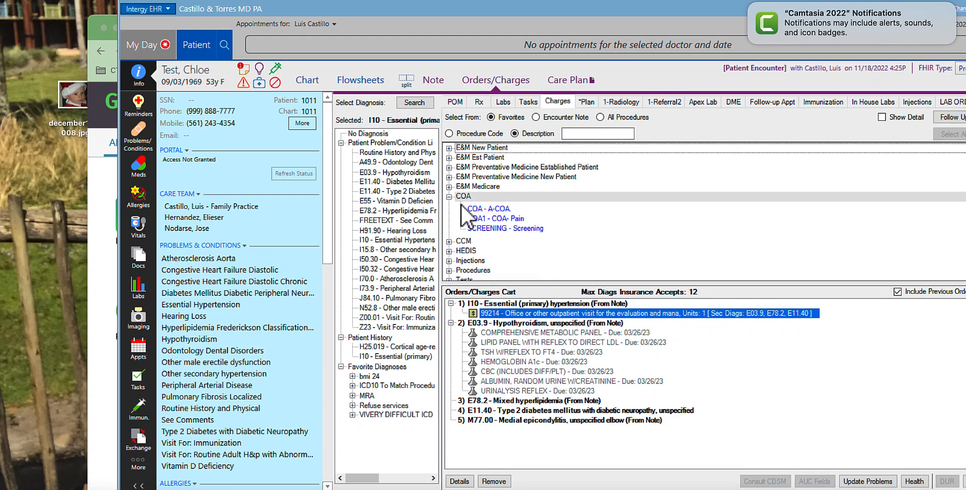
double_click(490, 227)
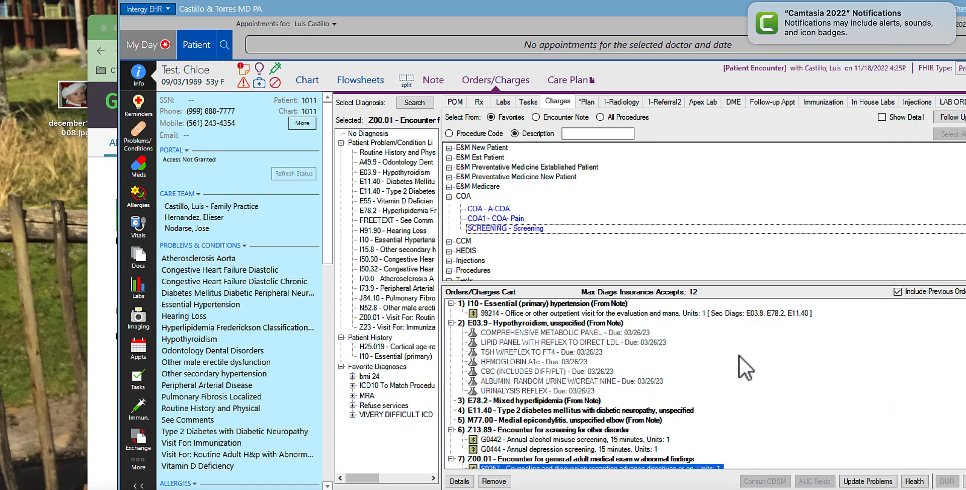
click(448, 251)
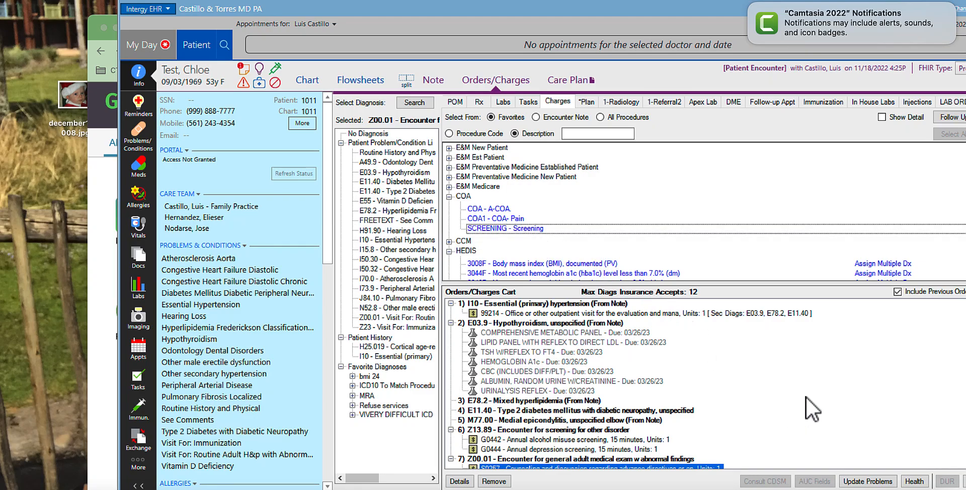
- Remove the G0442, G0444 and S0257 charges from the orders cart and save the cart
drag(701, 10, 618, 3)
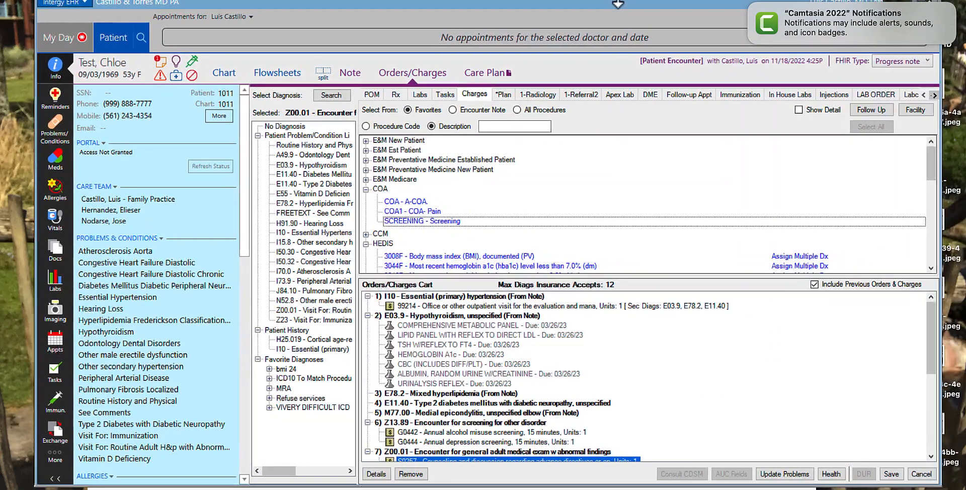
drag(933, 328, 934, 353)
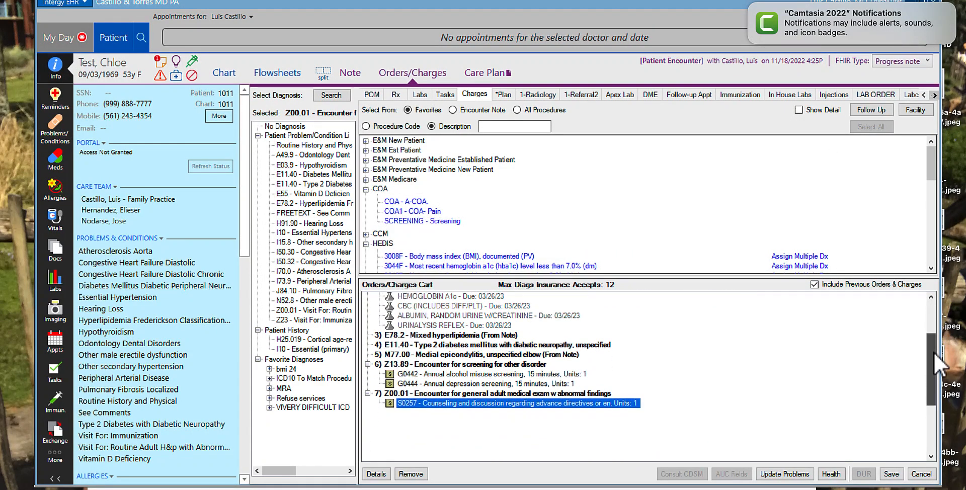
right_click(488, 377)
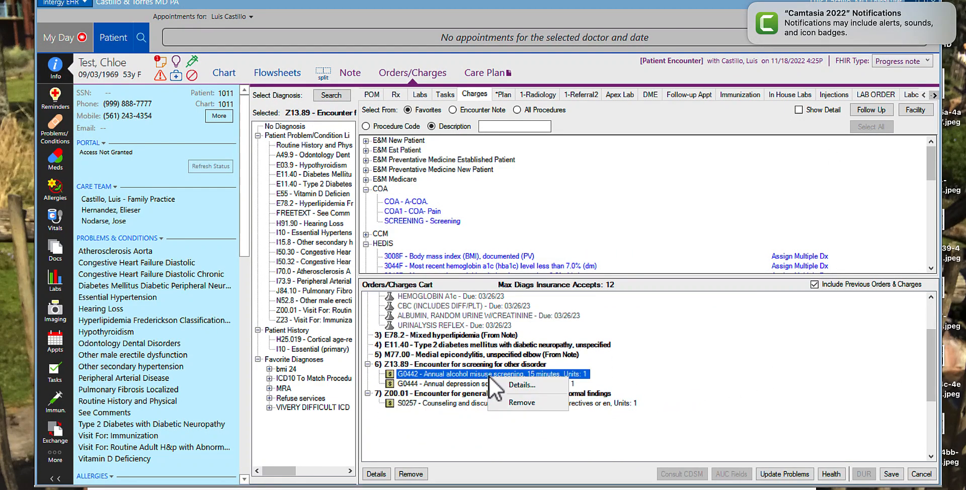
click(522, 402)
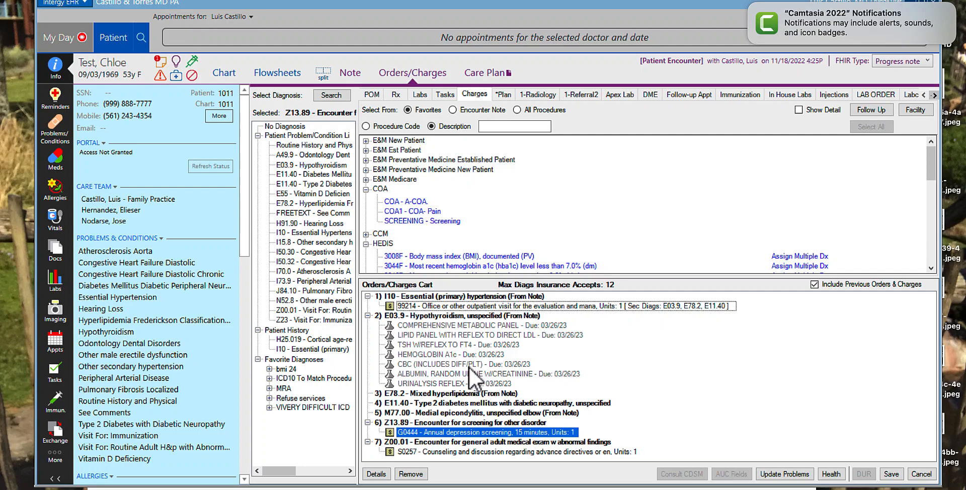
right_click(509, 433)
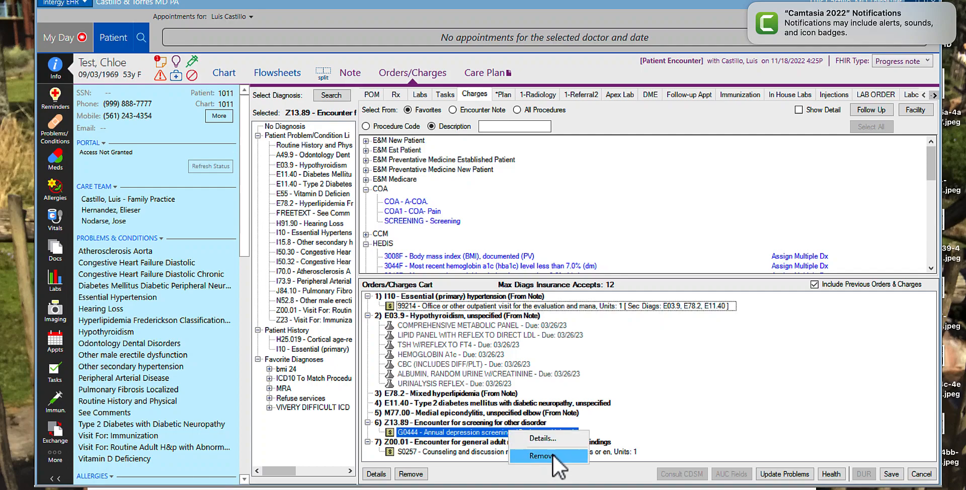
click(551, 456)
right_click(519, 441)
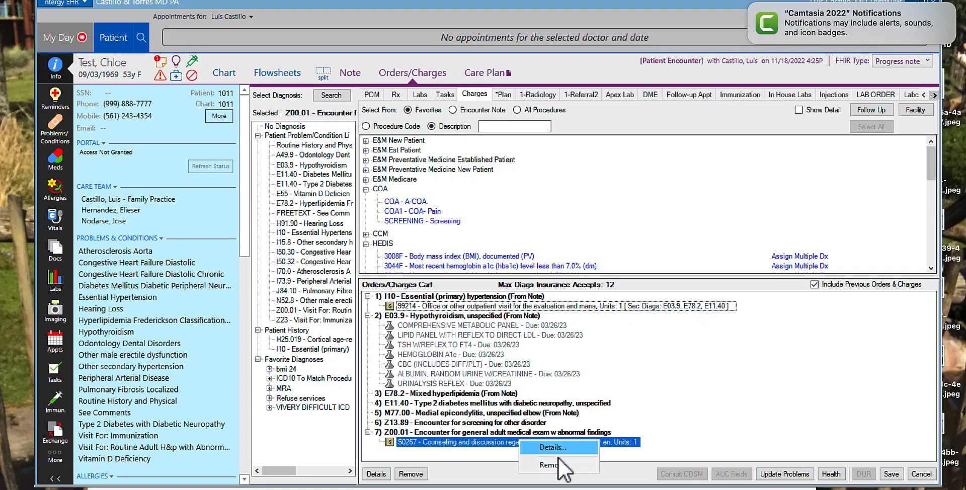
click(563, 468)
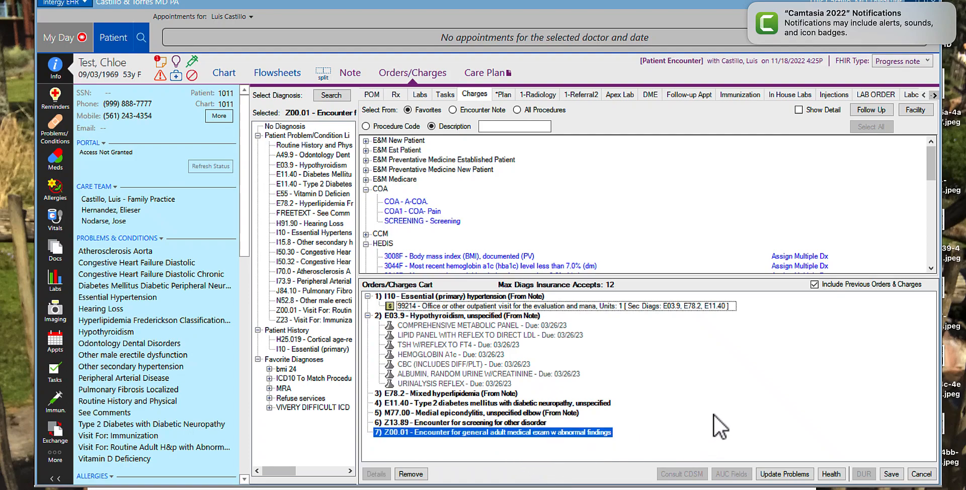
click(890, 474)
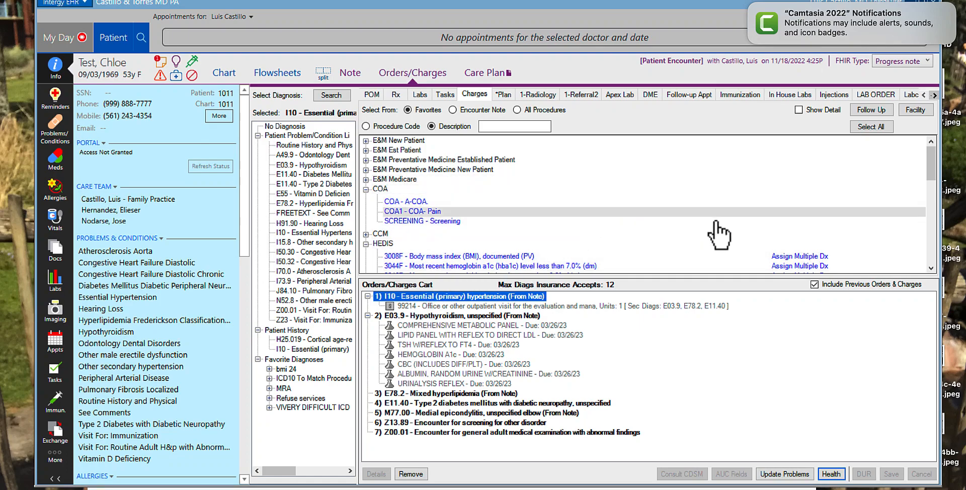
scroll(720, 237, down, 2)
scroll(719, 227, down, 1)
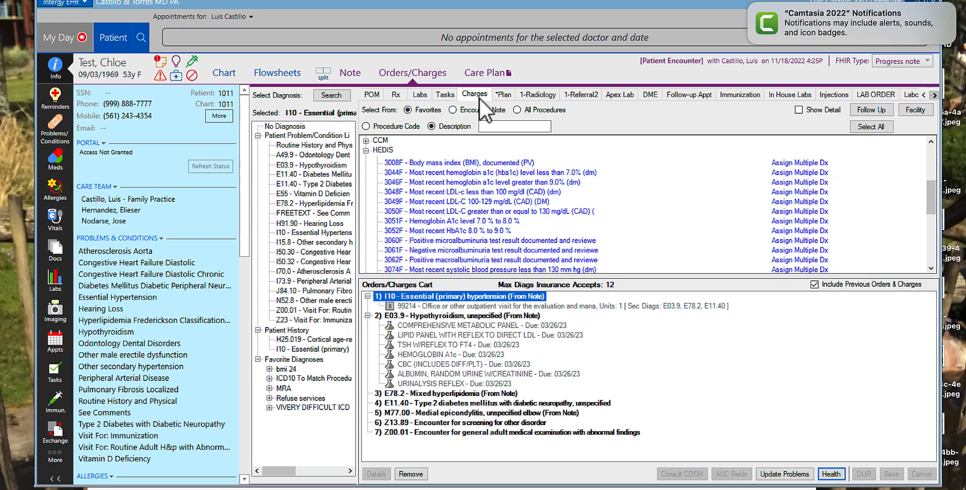
- Apply the automatic negatives in the encounter note's last-used form and save the form's findings to the note
click(357, 75)
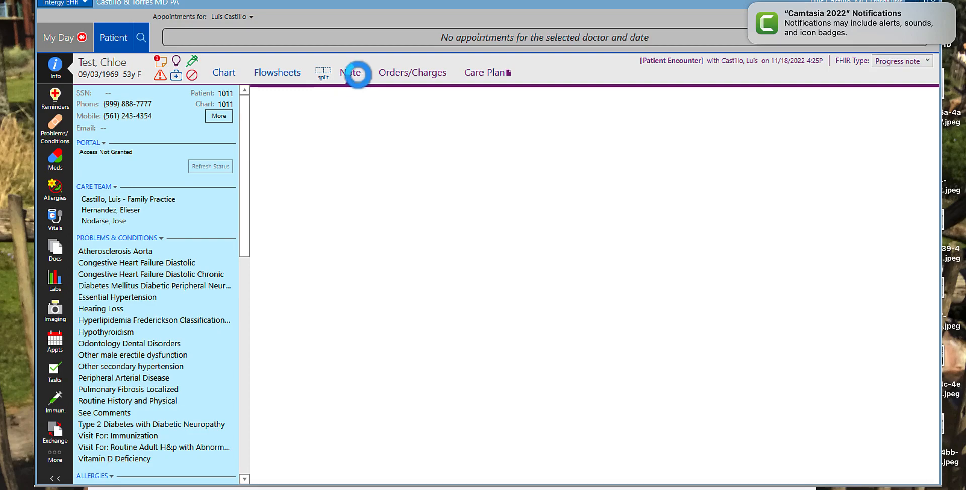
scroll(578, 155, down, 9)
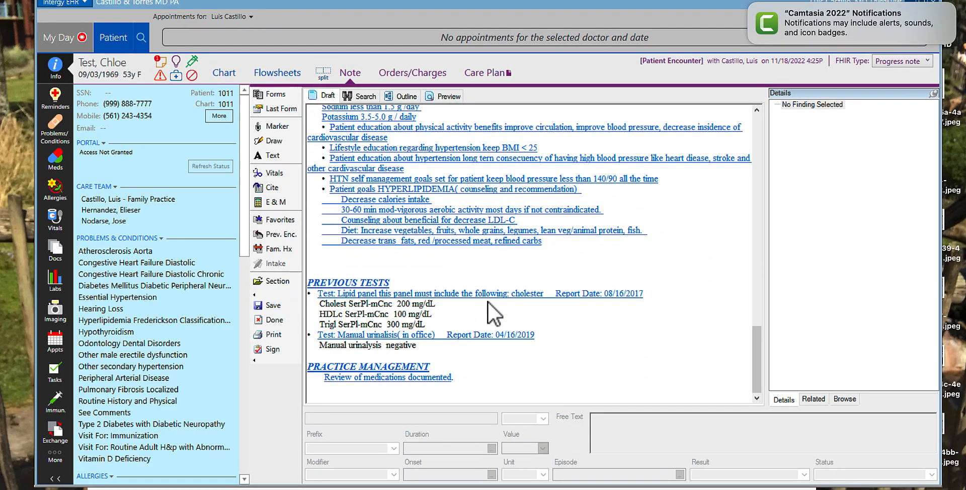
scroll(647, 304, up, 8)
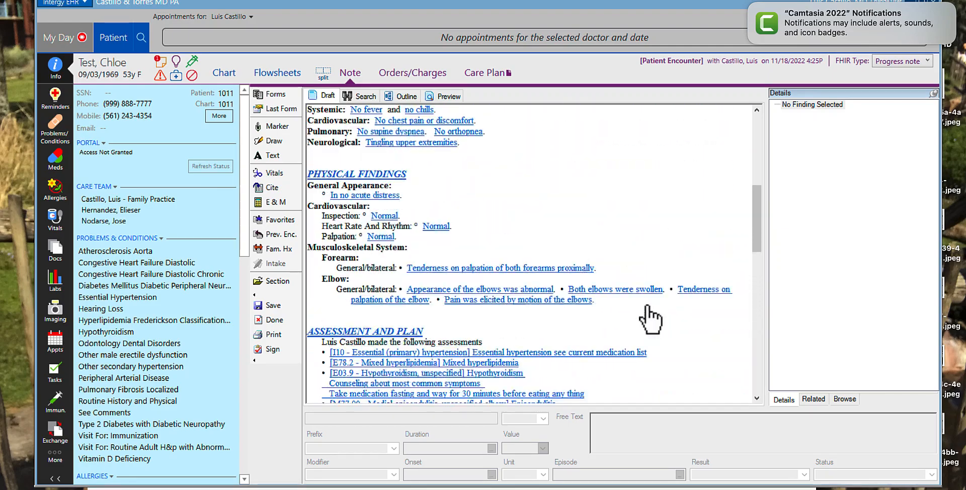
scroll(646, 307, up, 6)
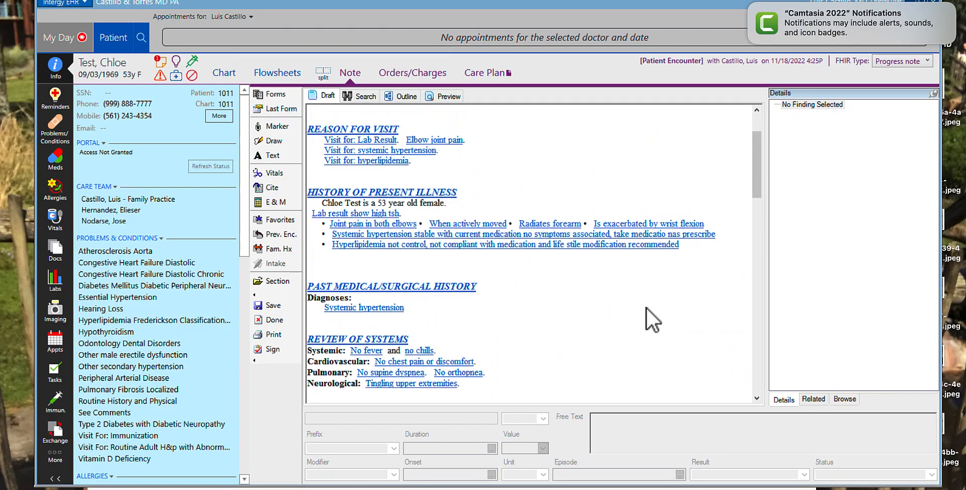
click(276, 111)
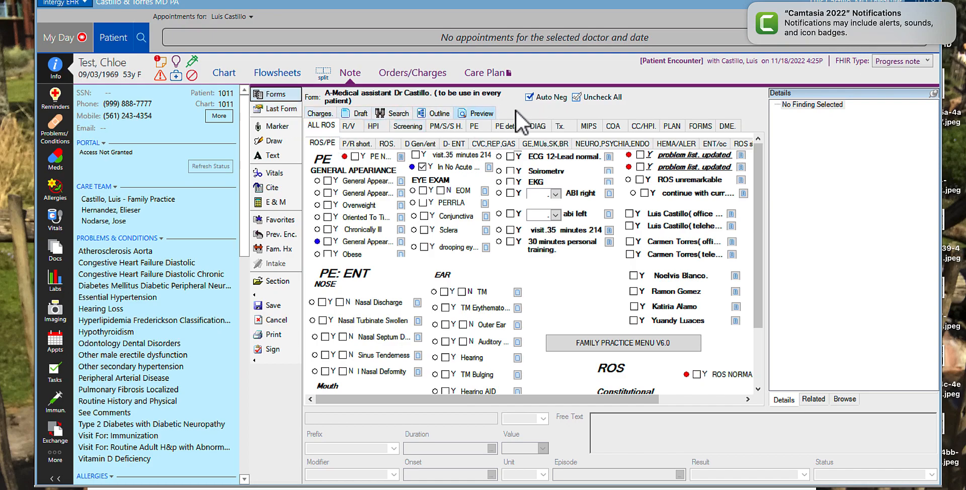
click(547, 98)
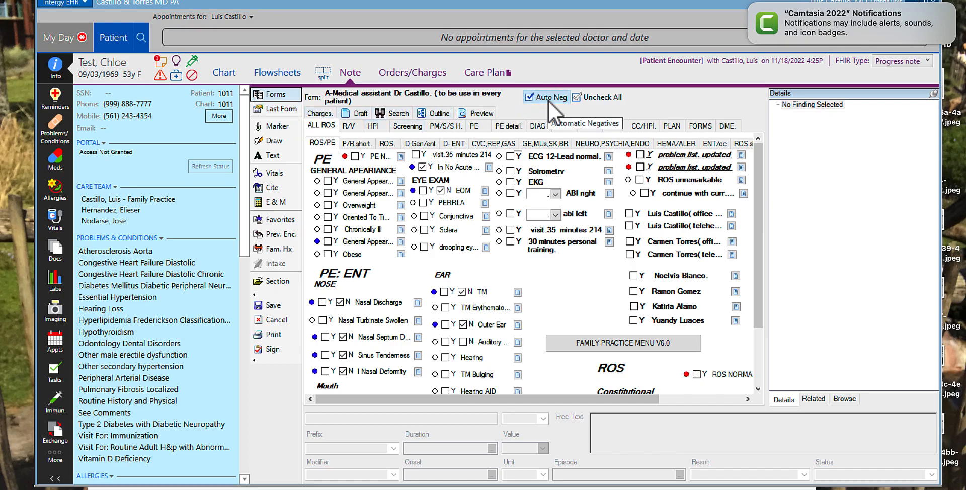
click(281, 306)
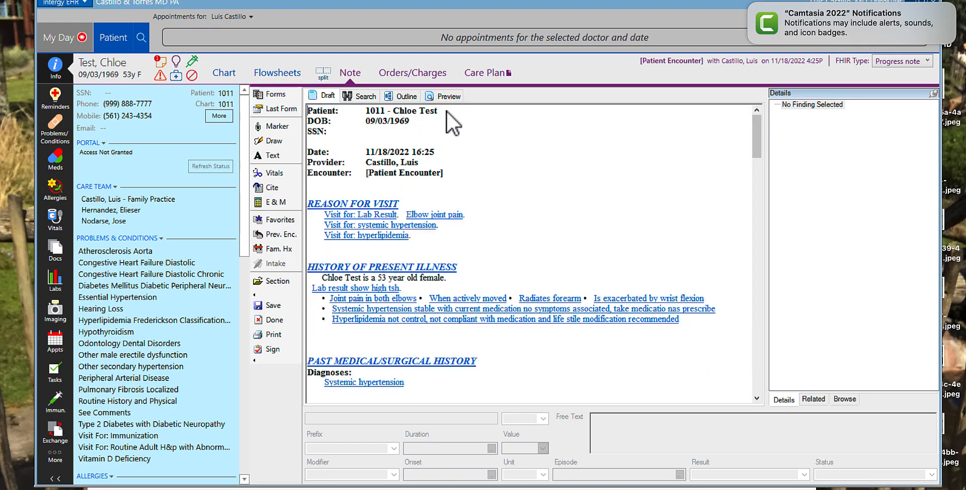
- Preview the finished note and review it from Reason for Visit through Review of Systems, Plan and Practice Management
click(449, 97)
scroll(634, 210, down, 2)
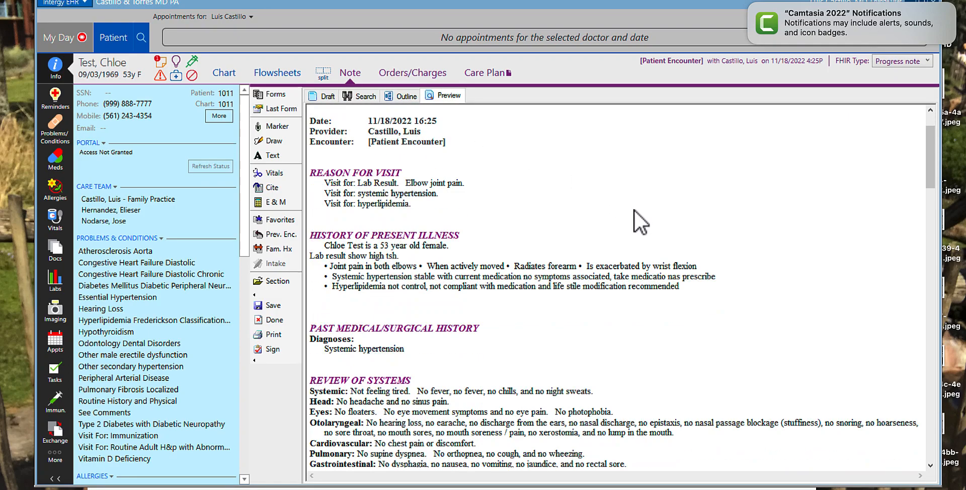
scroll(582, 204, down, 3)
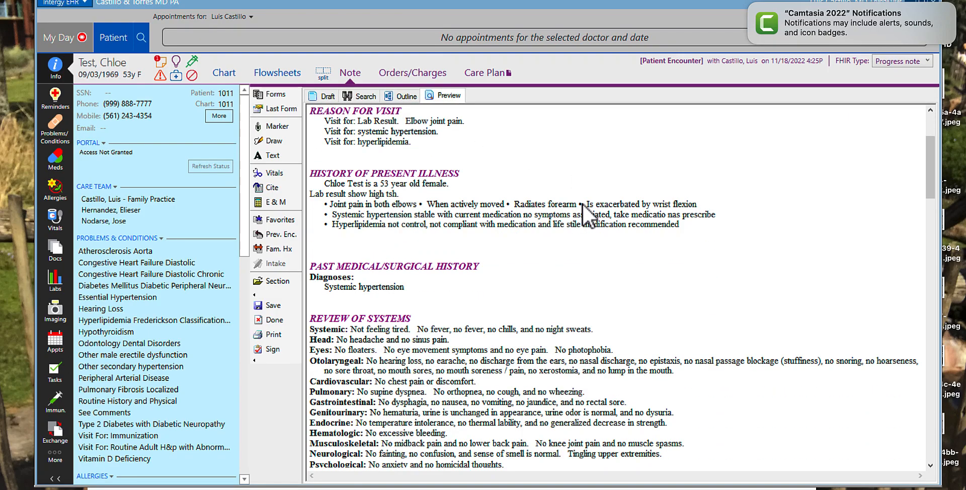
scroll(582, 204, down, 2)
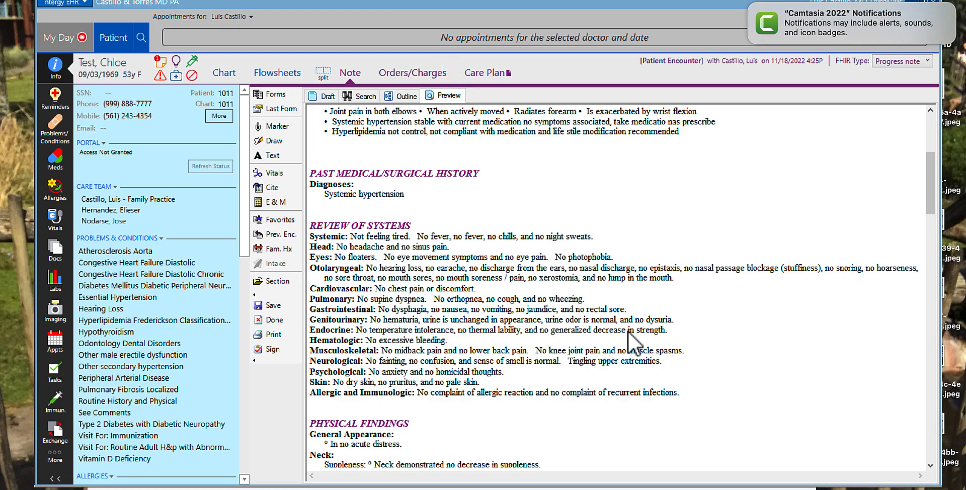
drag(929, 180, 934, 366)
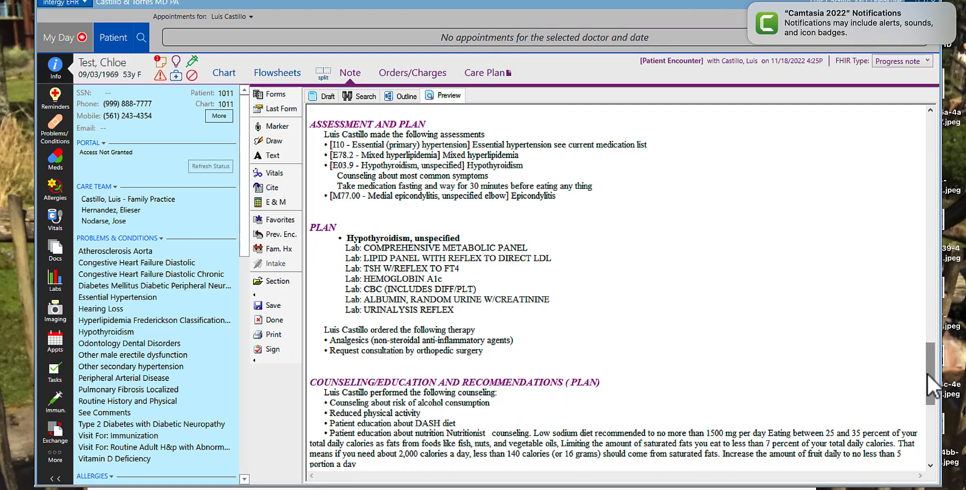
drag(930, 362, 924, 412)
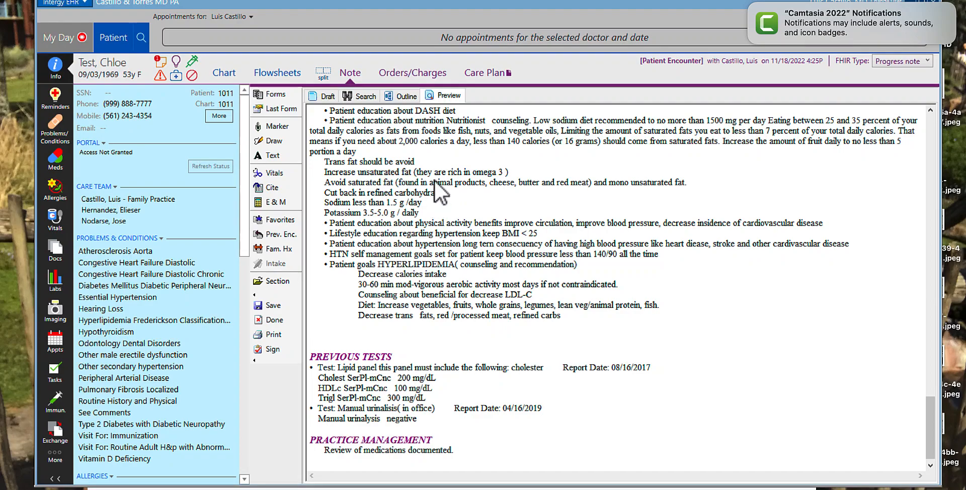
- Return to the draft note and insert the favorite template "Dermatology: onychomycosis", searching for "onyc"
click(327, 96)
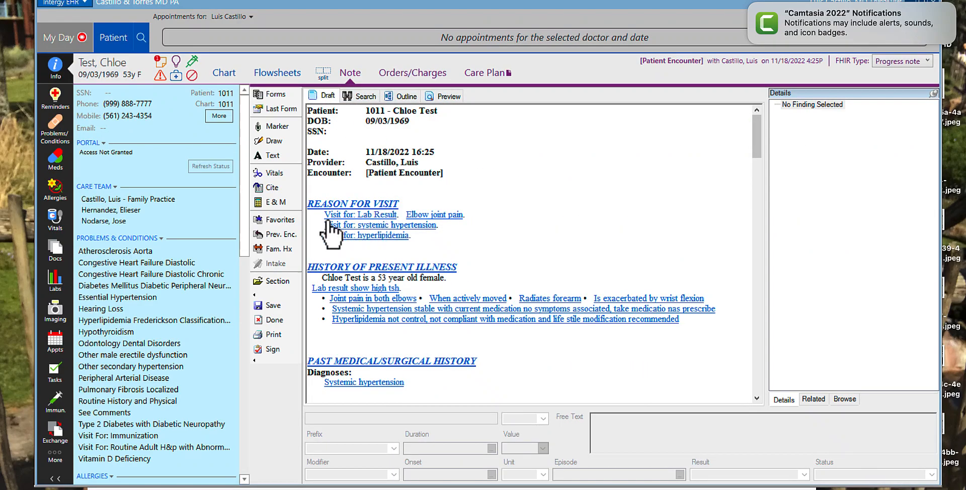
click(277, 220)
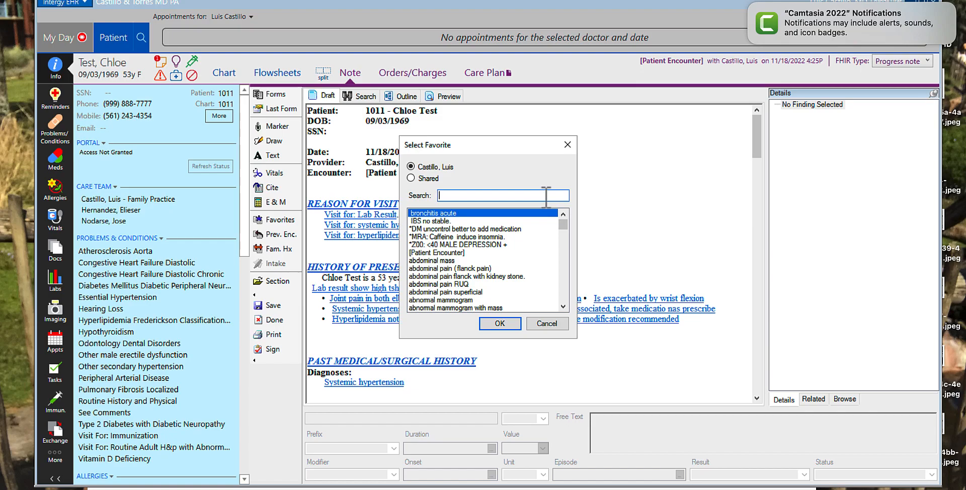
text(onyc)
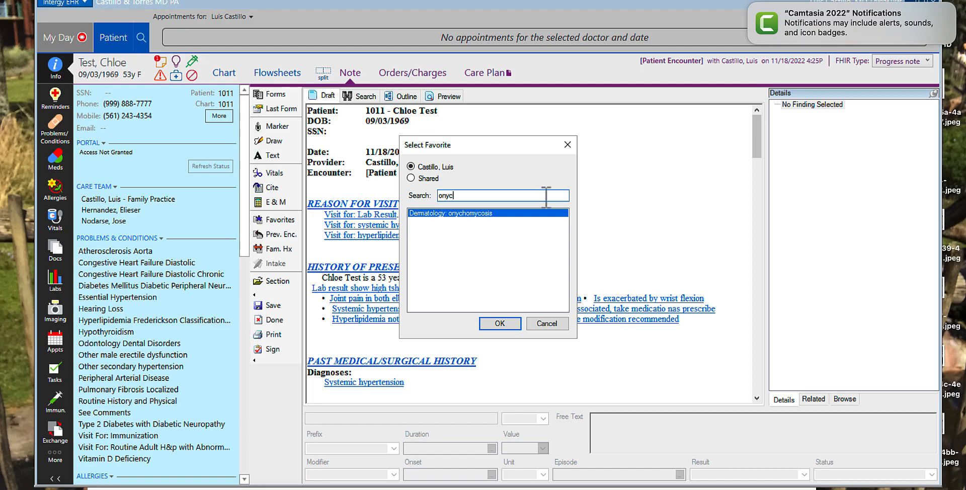
click(499, 324)
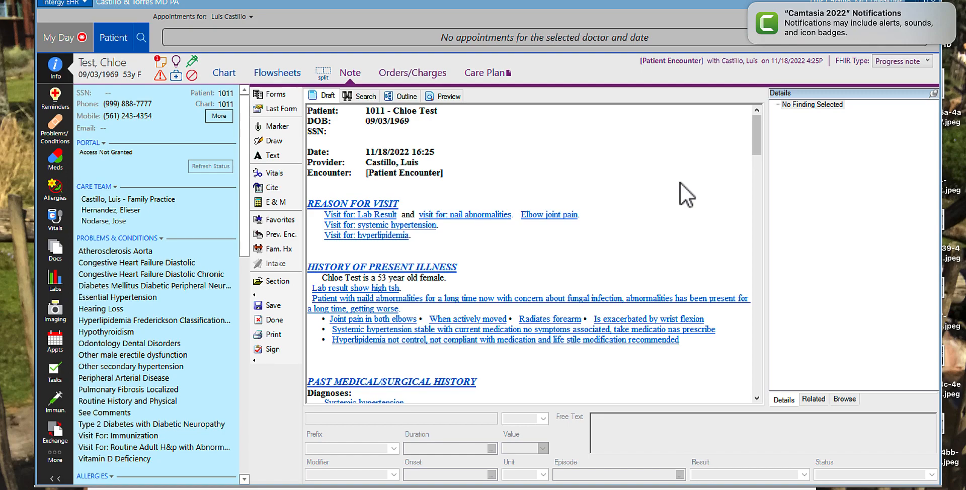
scroll(680, 183, down, 5)
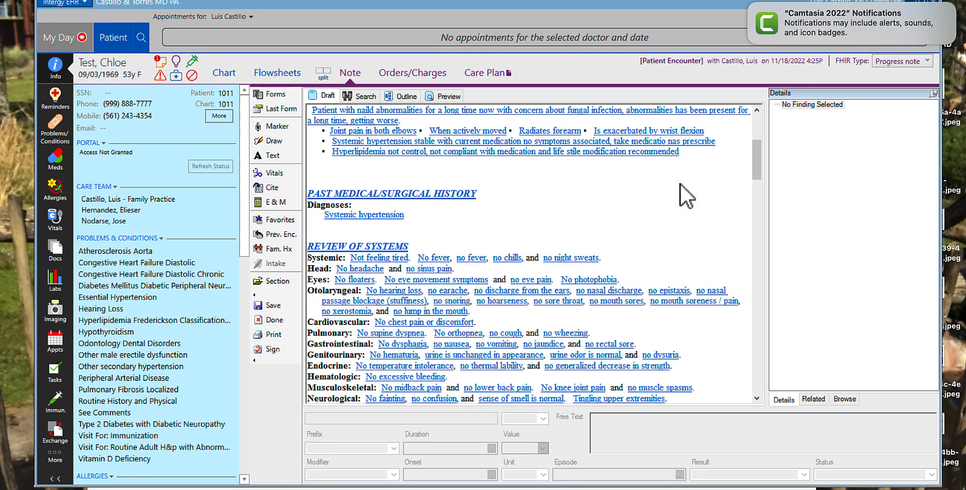
- Insert the favorite template "nail: abnormalities biospy" into the draft note, searching the favorites for "nail"
scroll(680, 183, down, 1)
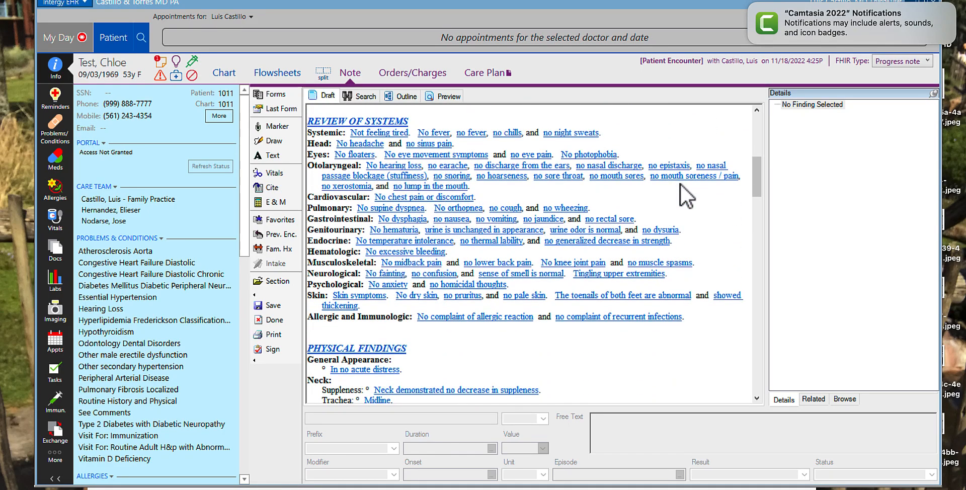
scroll(679, 183, down, 4)
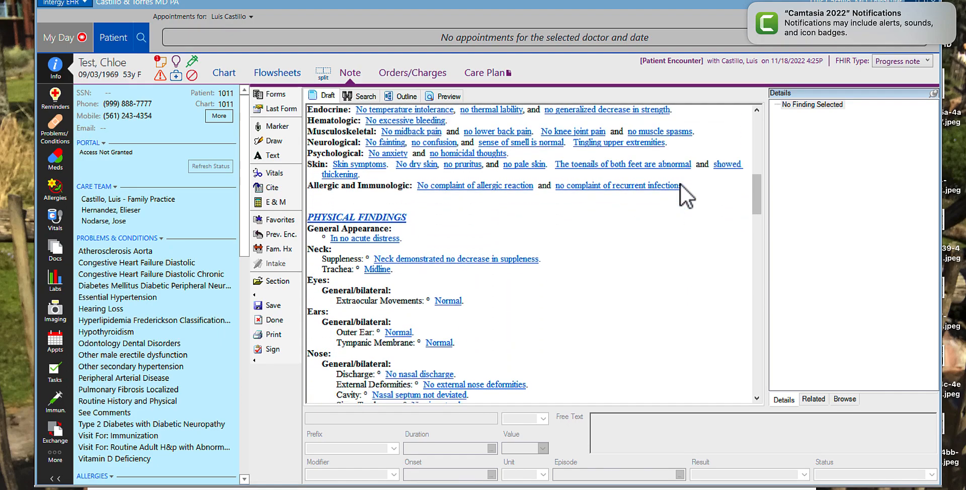
scroll(684, 199, down, 7)
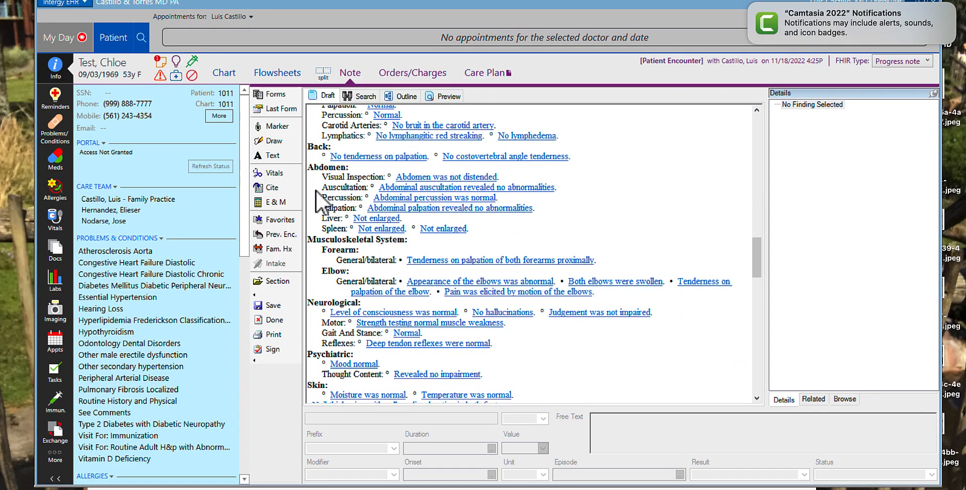
click(286, 222)
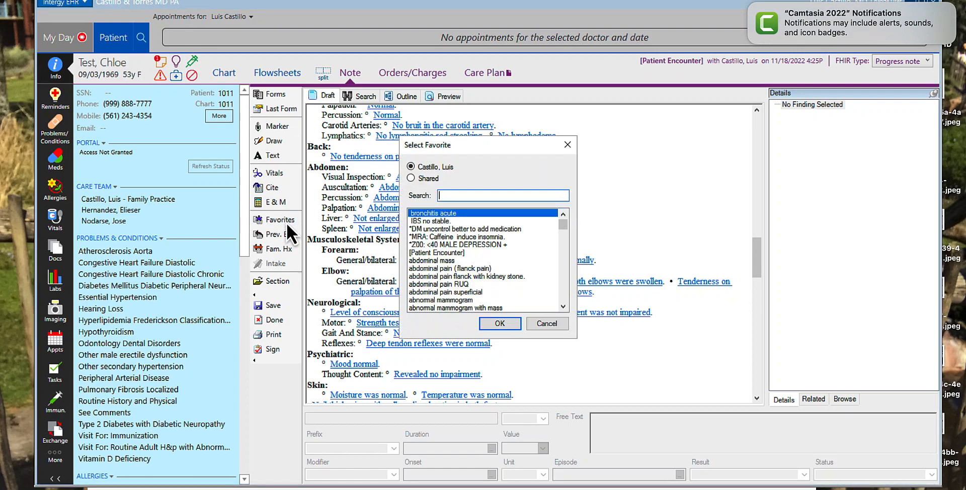
text(nail)
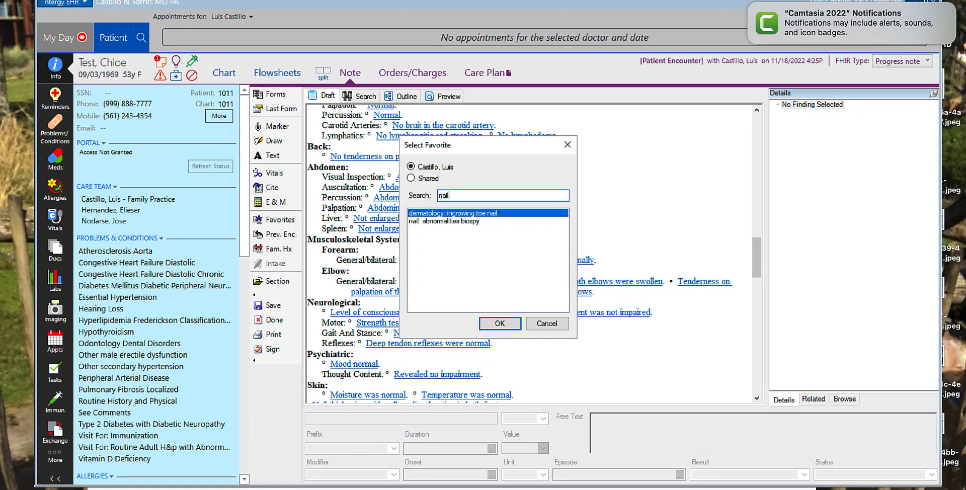
click(446, 223)
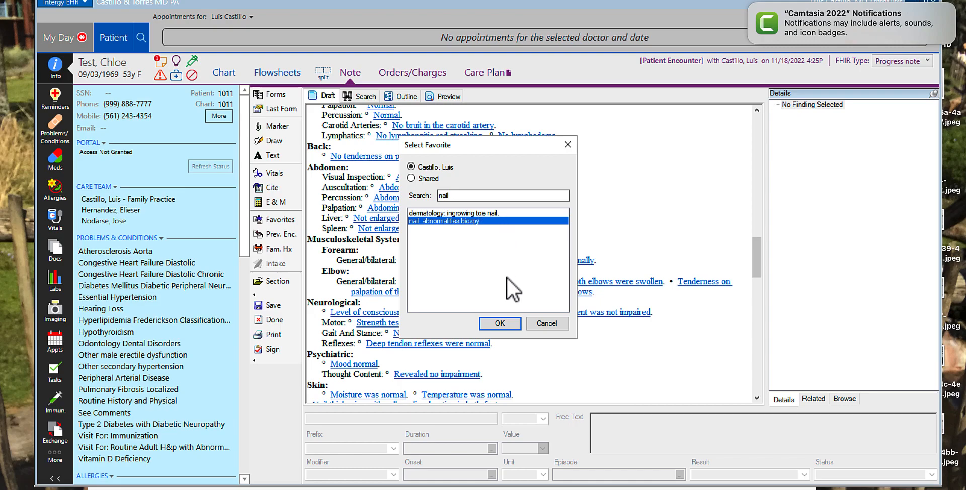
click(503, 328)
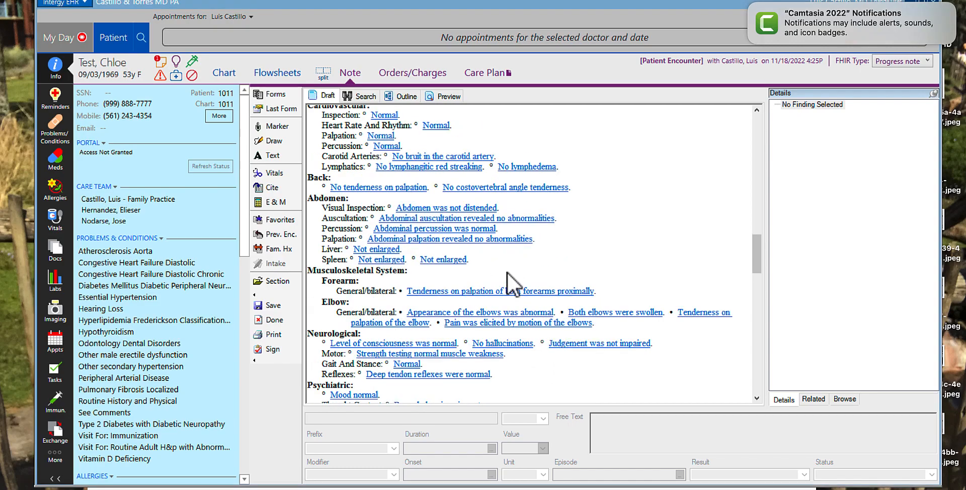
- Check the note's Assessment and Plan, save the note, and sign the encounter note with its orders
scroll(586, 307, down, 15)
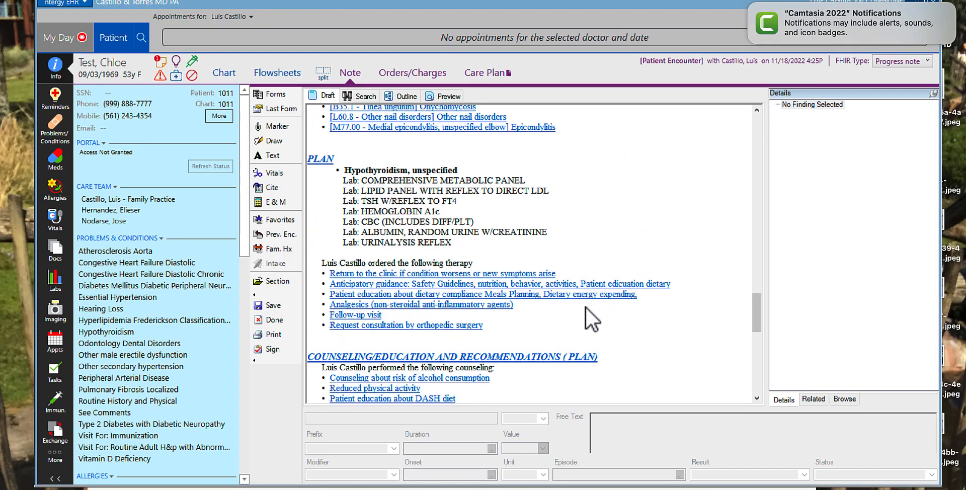
scroll(585, 307, up, 1)
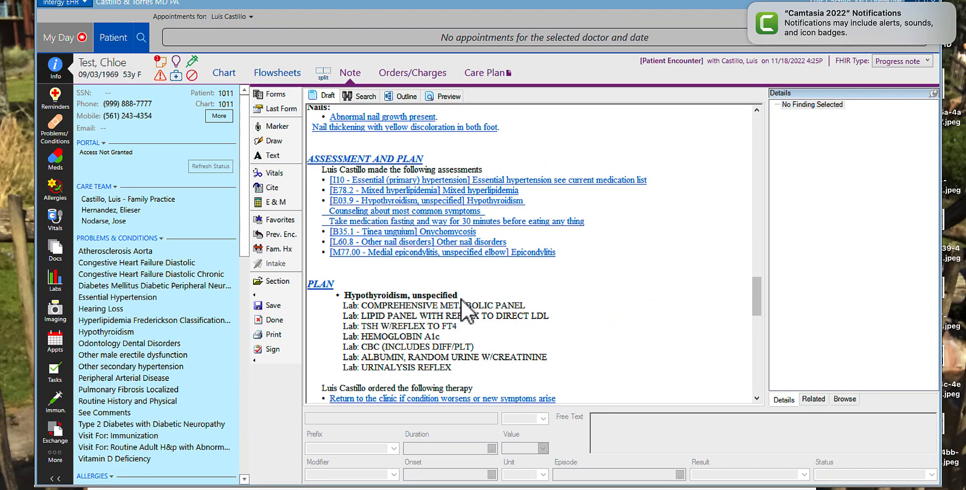
click(277, 305)
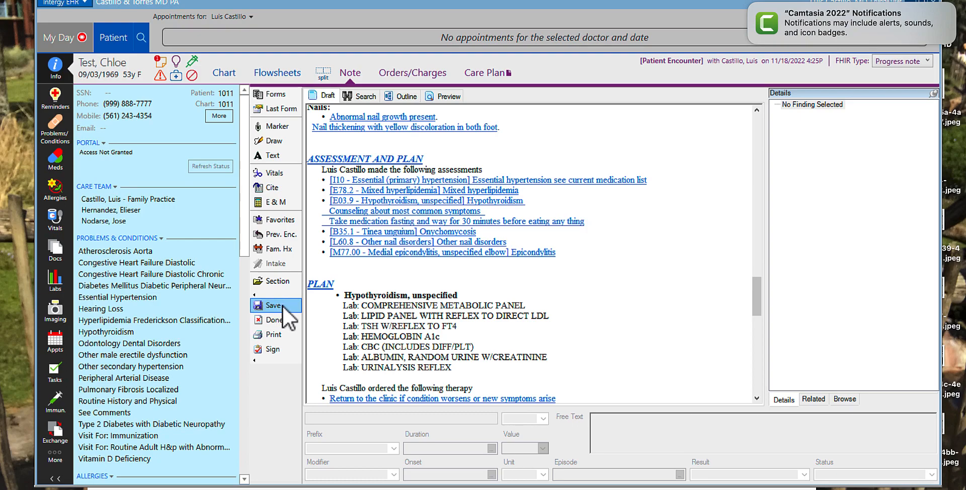
click(282, 353)
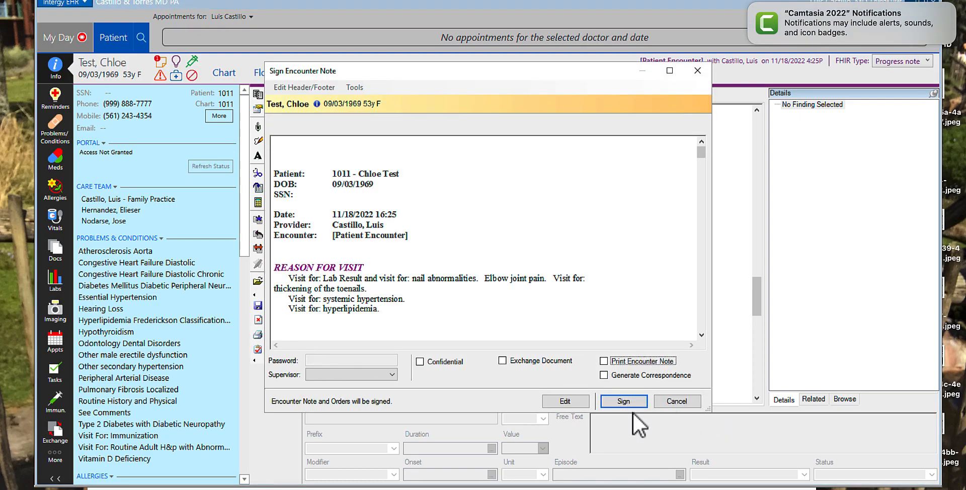
click(624, 403)
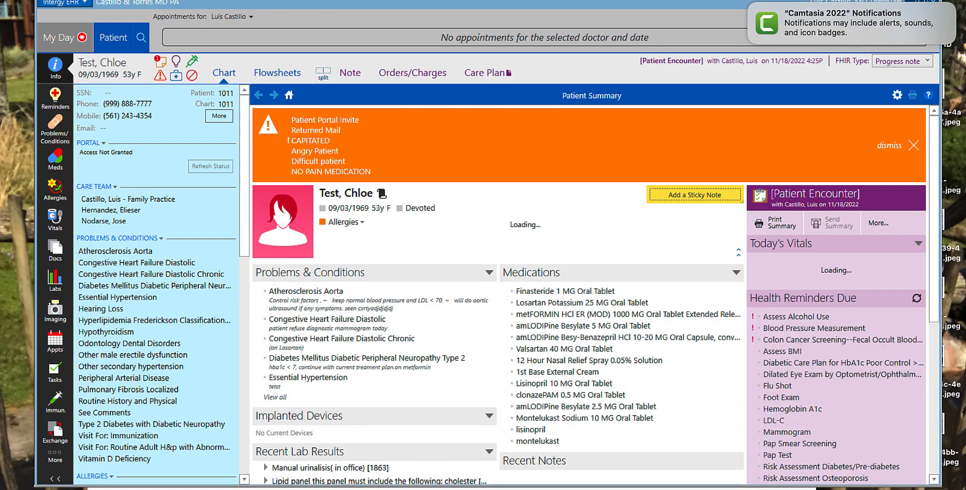
- Dismiss the patient alert banner and create a new encounter note dated 12/26/22 at 10:40 PM with the reason [Patient Encounter]
click(894, 152)
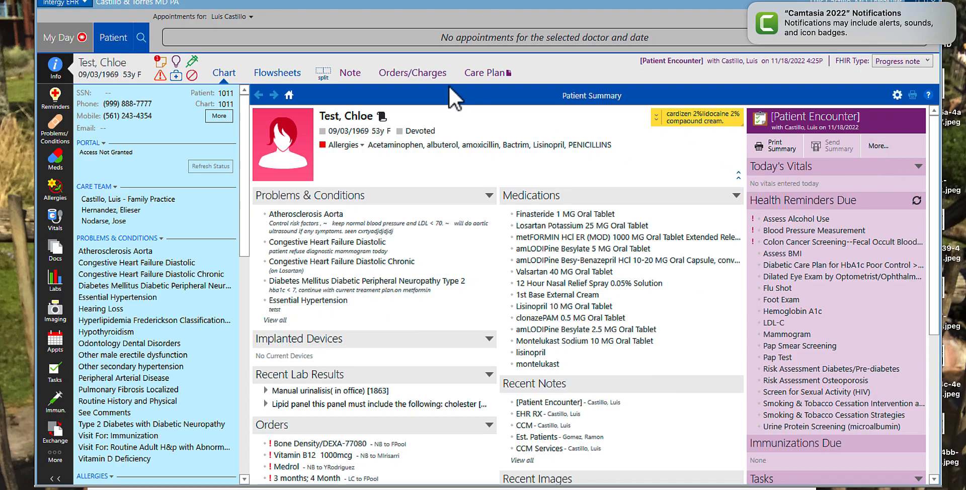
click(350, 73)
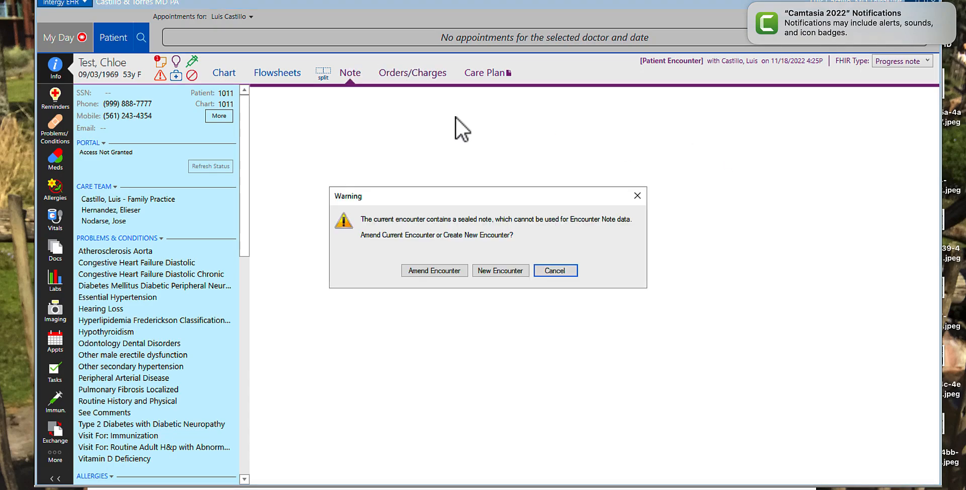
click(488, 272)
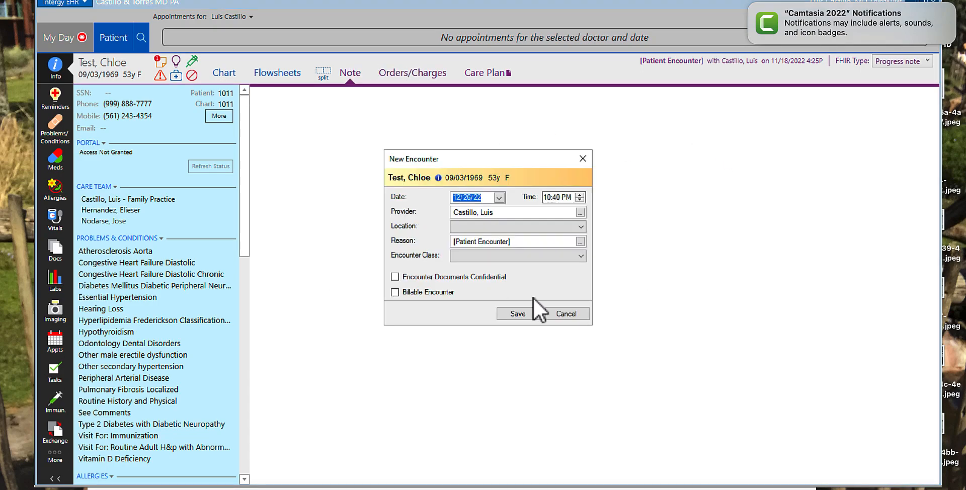
click(519, 315)
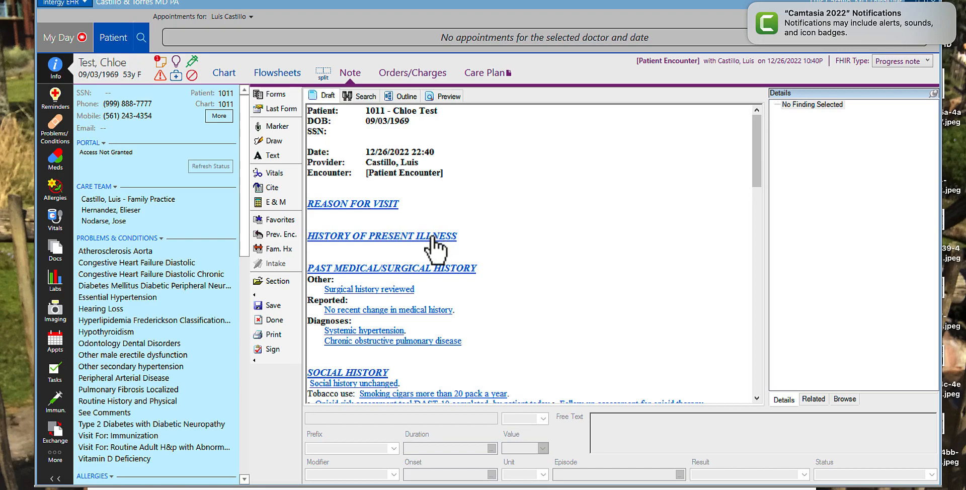
- Look through the new note's sections from Reason for Visit through Current Medication and Active Problems & Conditions
scroll(432, 237, down, 1)
scroll(431, 236, down, 1)
scroll(378, 215, up, 2)
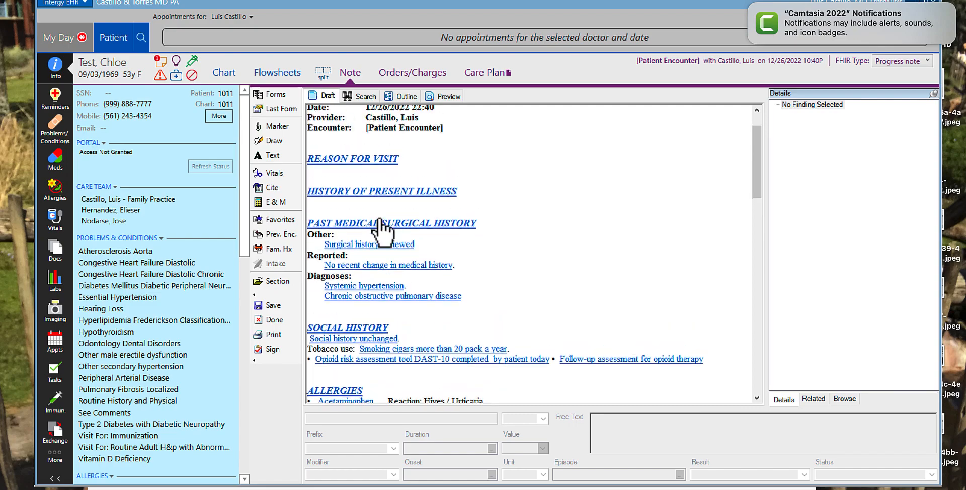
scroll(424, 253, down, 10)
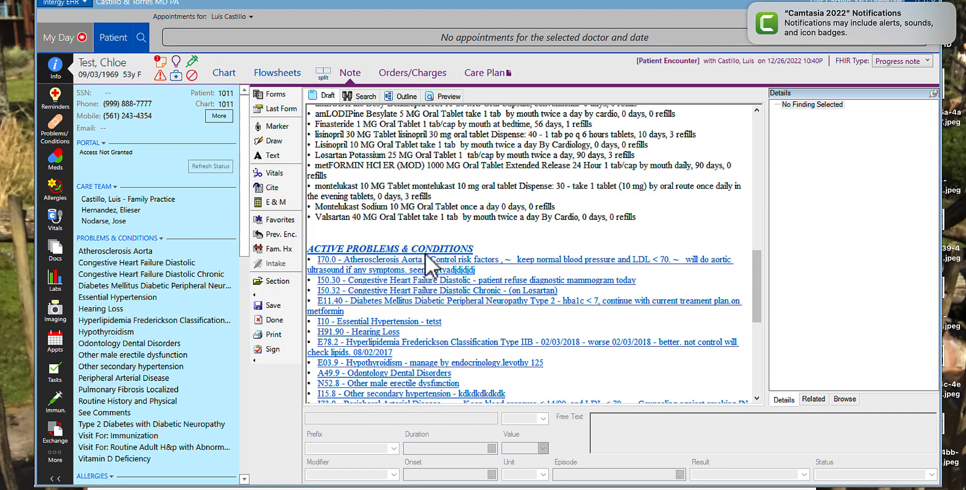
scroll(409, 208, up, 10)
scroll(410, 219, down, 6)
scroll(407, 220, down, 3)
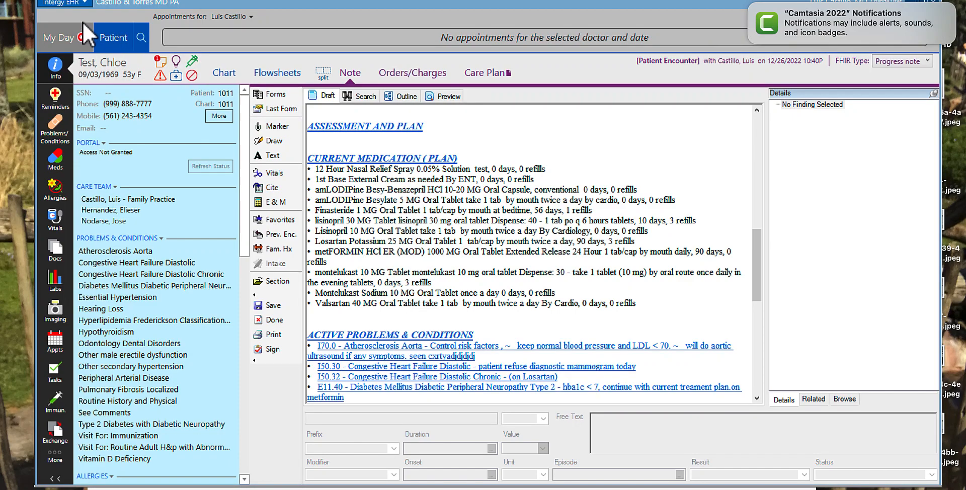
- Look at the available encounter note actions, including Void Encounter Note and Save as Favorite
click(82, 3)
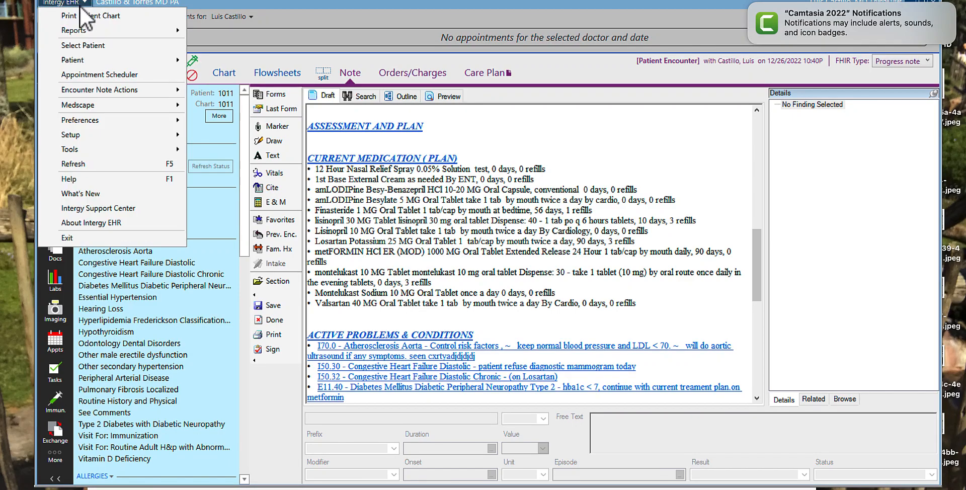
mouse_move(161, 92)
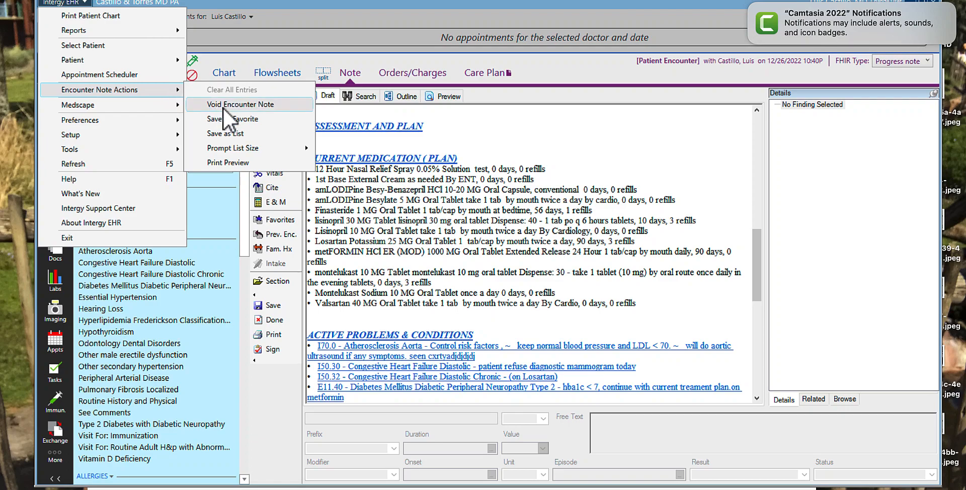
scroll(537, 228, up, 5)
scroll(537, 228, up, 5)
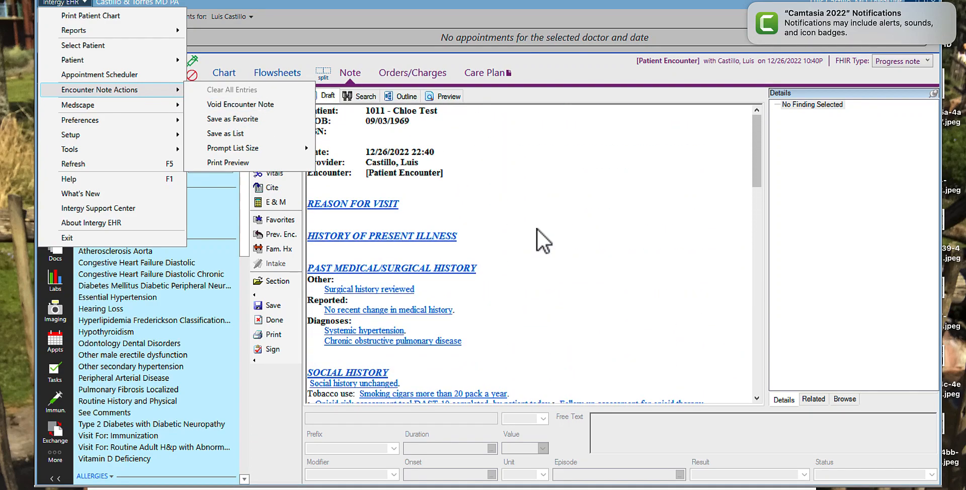
click(417, 197)
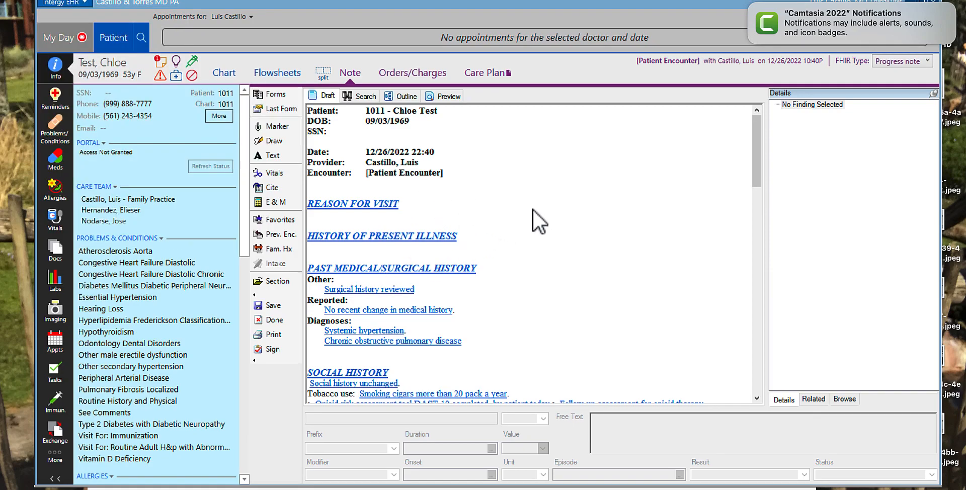
- Add the free text "headache" to the note's Reason for Visit section and save it
scroll(450, 178, down, 7)
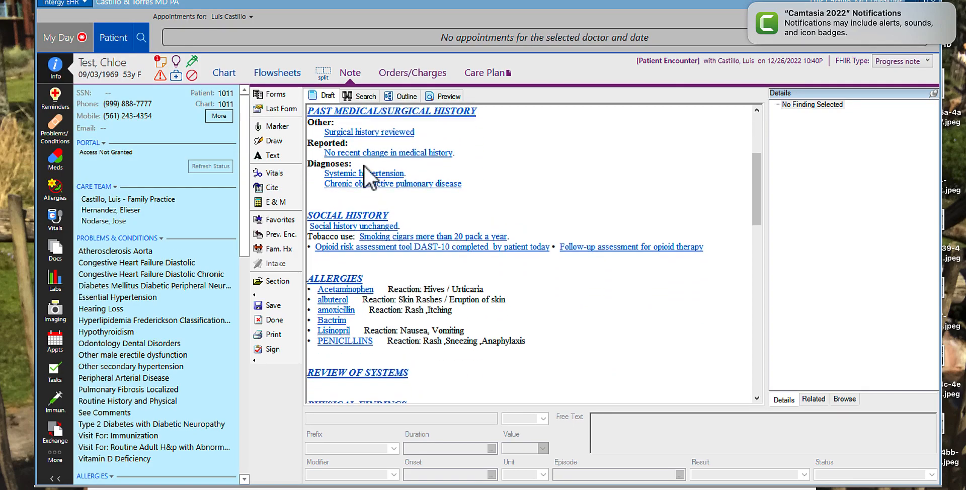
scroll(363, 166, up, 7)
right_click(348, 208)
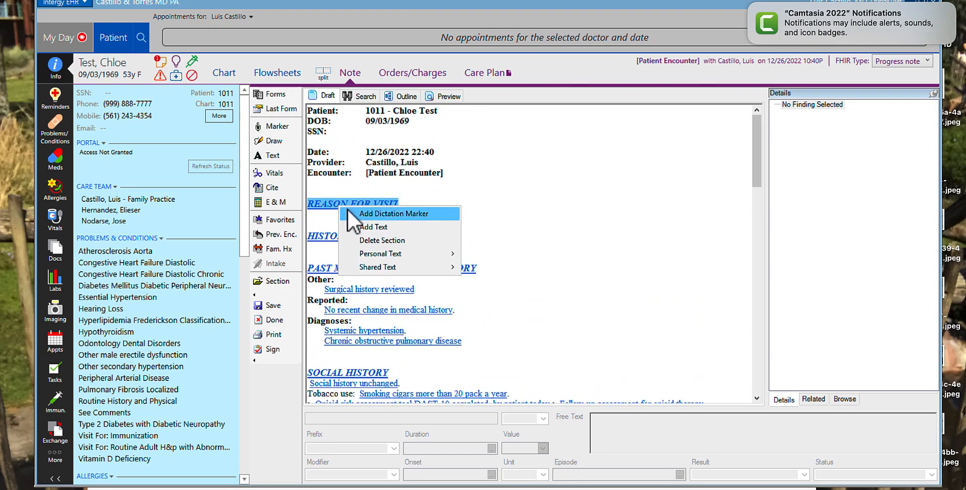
click(379, 227)
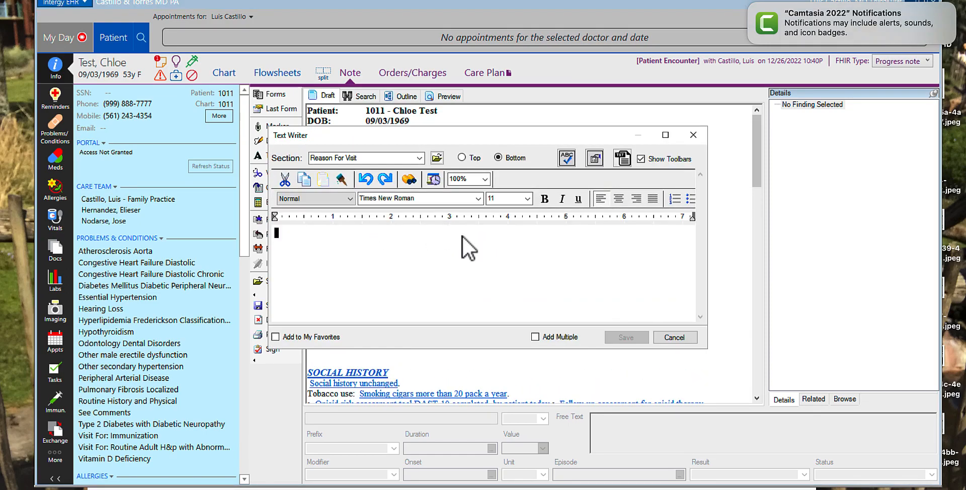
text(h)
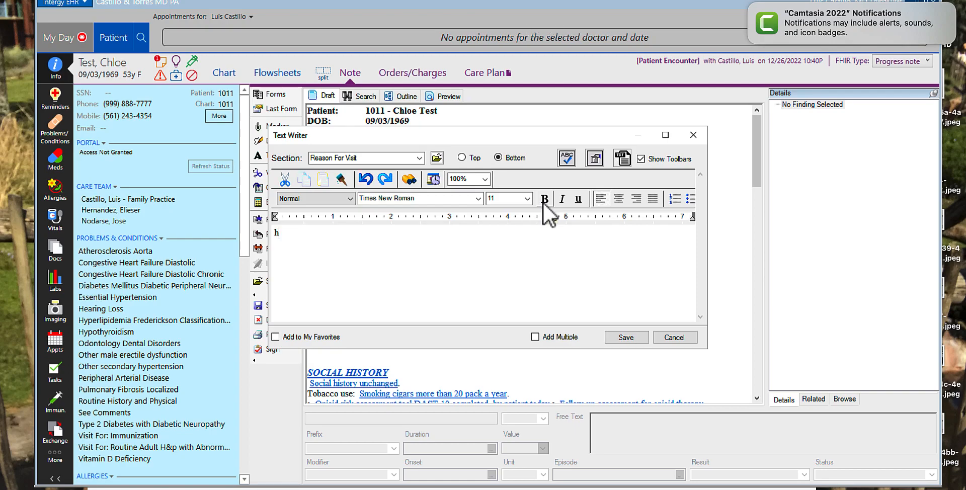
text(eadach)
click(637, 342)
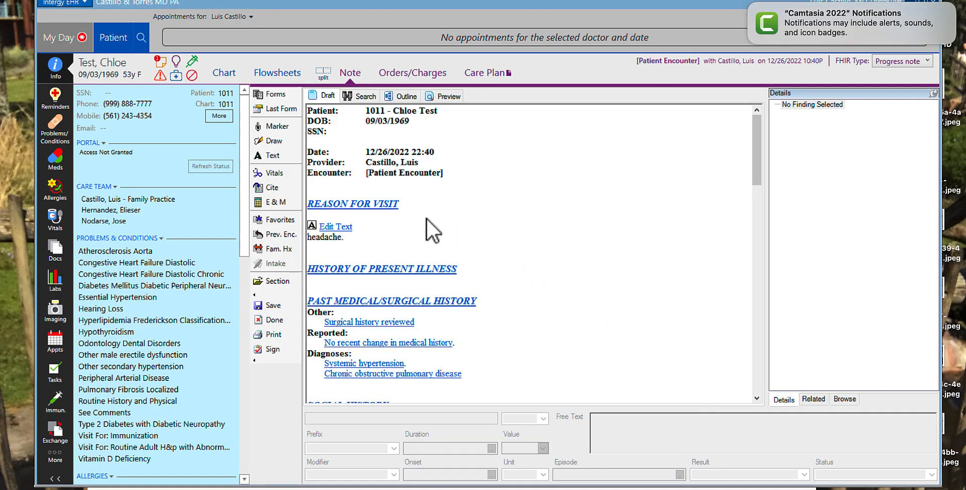
right_click(349, 206)
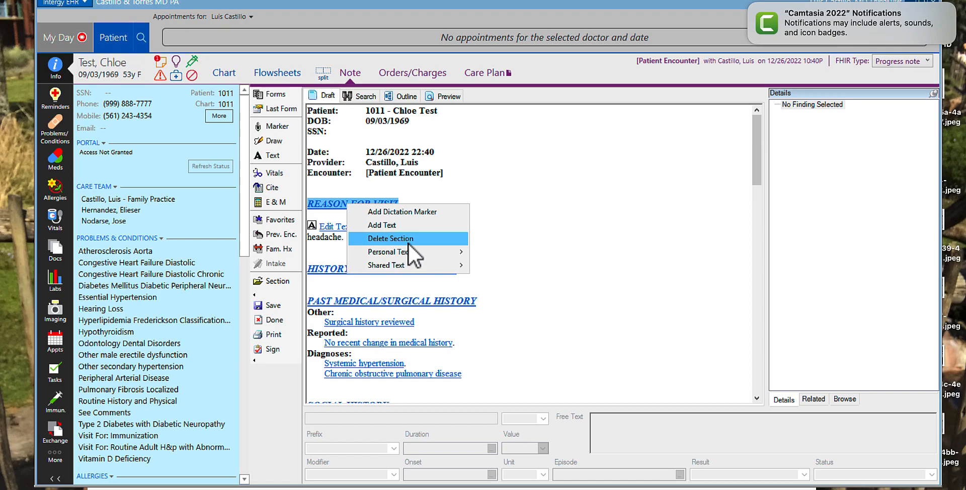
mouse_move(415, 252)
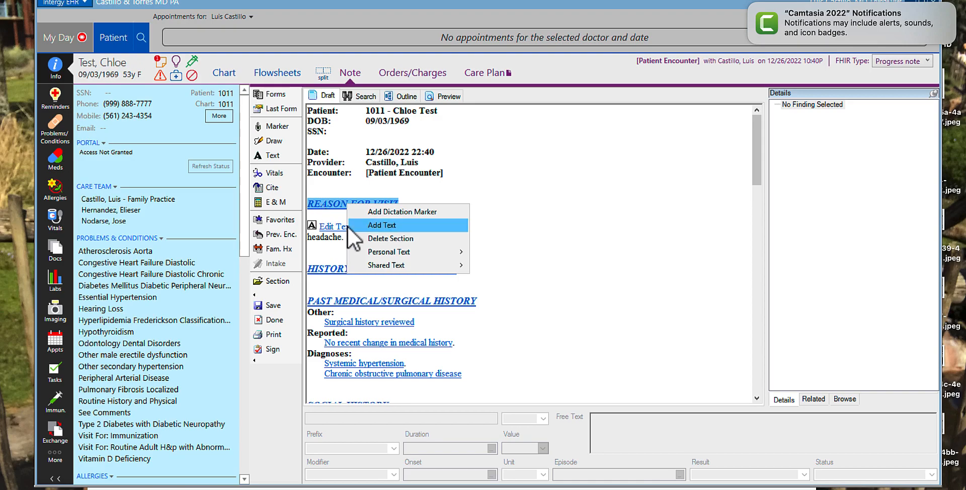
click(565, 223)
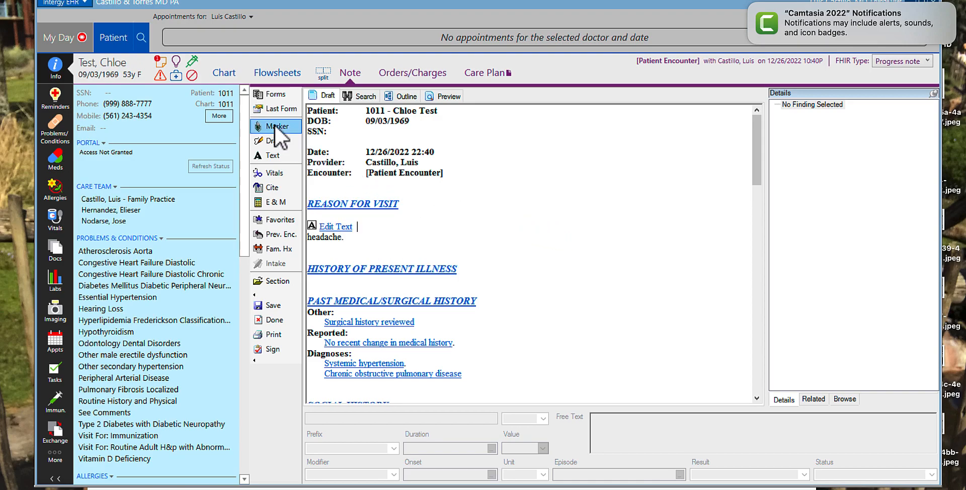
- Load the shared A-Medical assistant form meant for every patient and show its R/V page
click(276, 110)
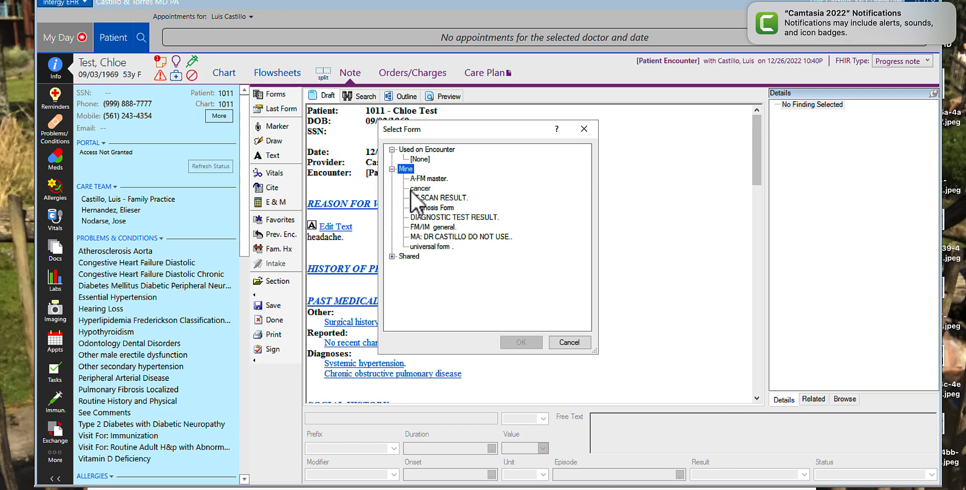
click(392, 256)
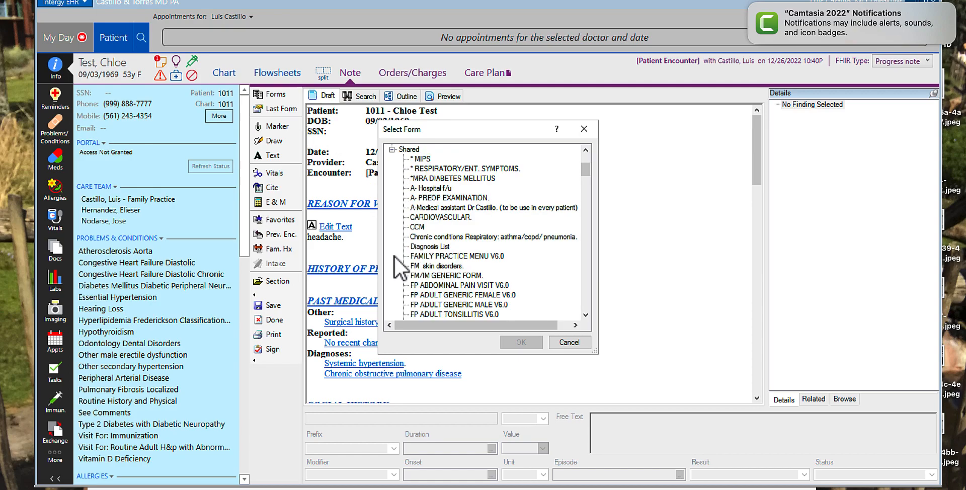
click(466, 209)
click(527, 344)
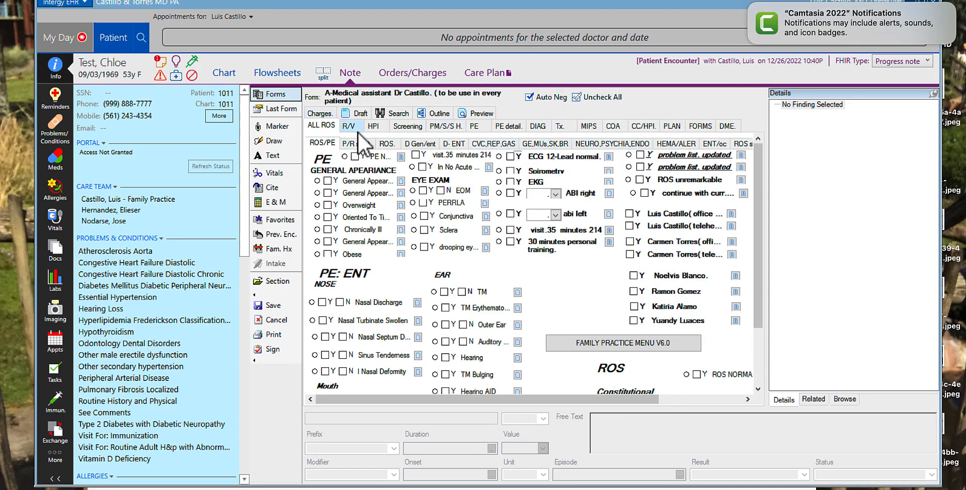
click(356, 128)
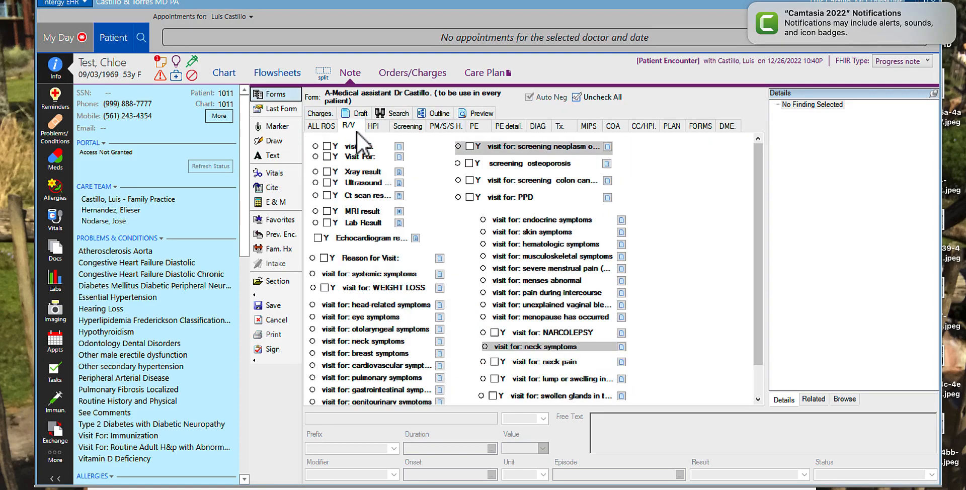
- Select Visit For as the reason for visit, enter the free text "heacheche." for it, and save the note
click(329, 156)
text(ha)
key(BackSpace)
text(eache)
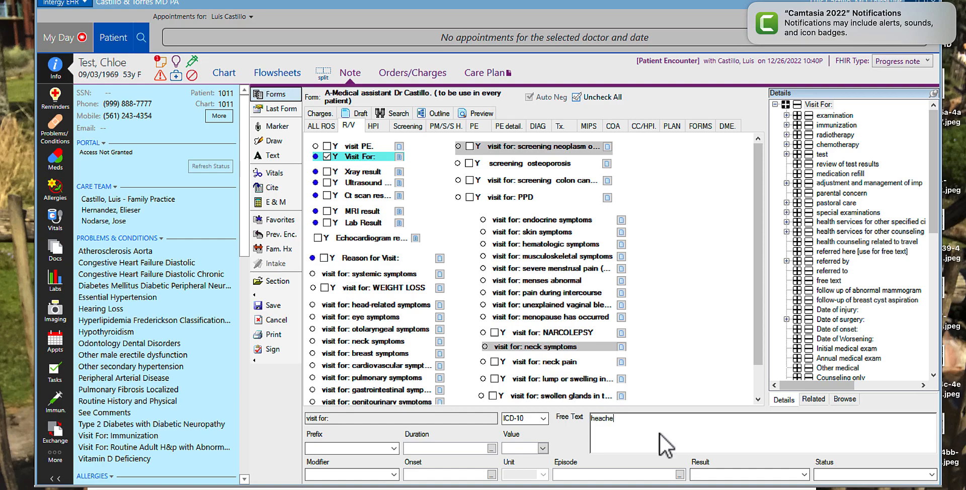
text(che.)
click(279, 305)
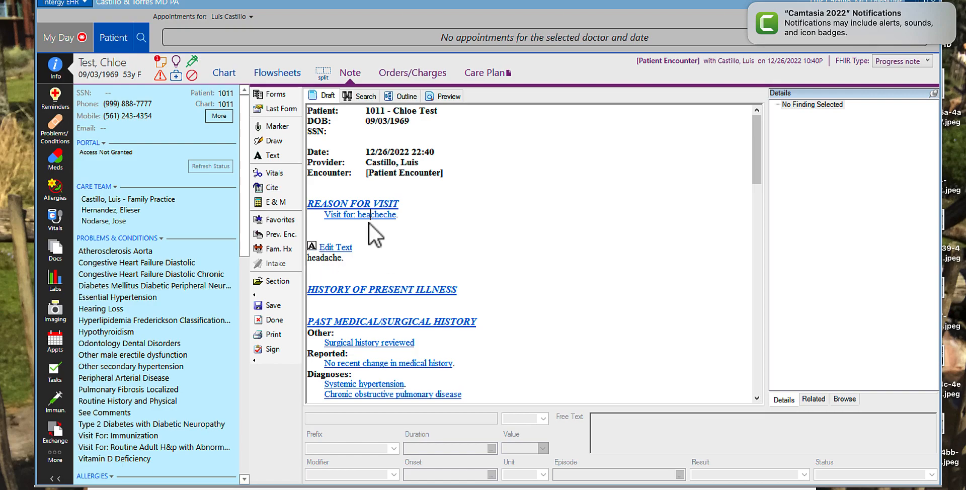
- Preview the note, return to its draft, and delete the separate "headache" text entry under Reason for Visit
click(442, 99)
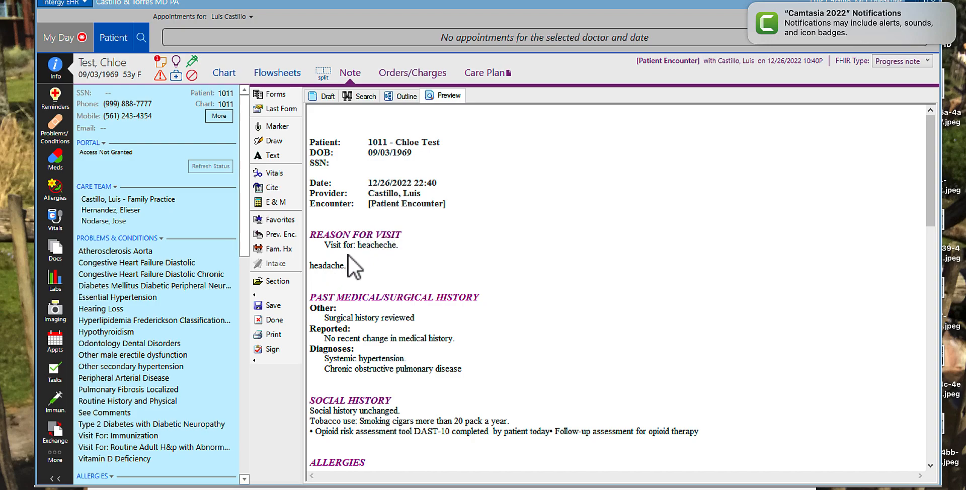
click(322, 94)
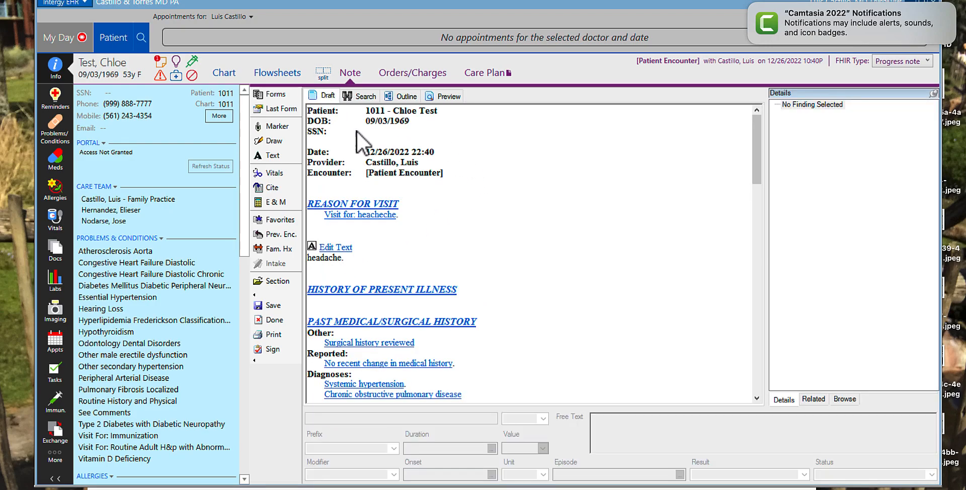
right_click(335, 247)
click(373, 265)
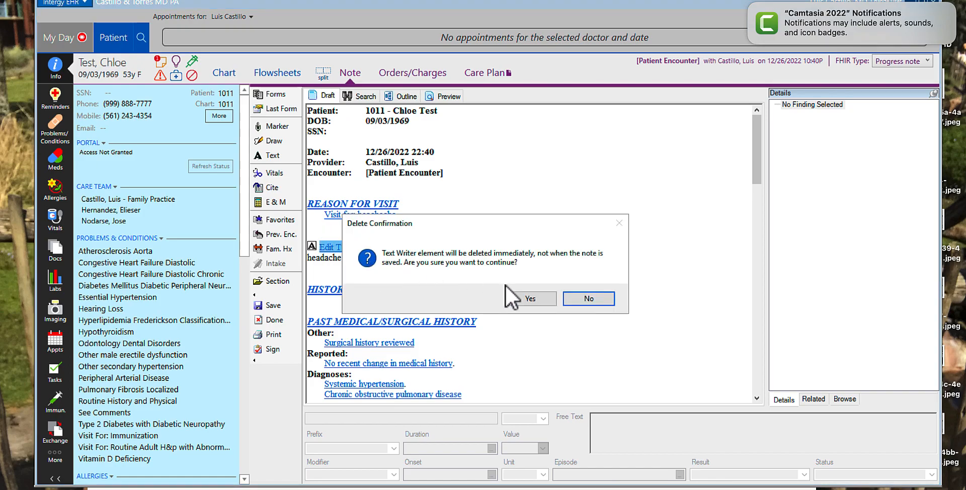
click(537, 301)
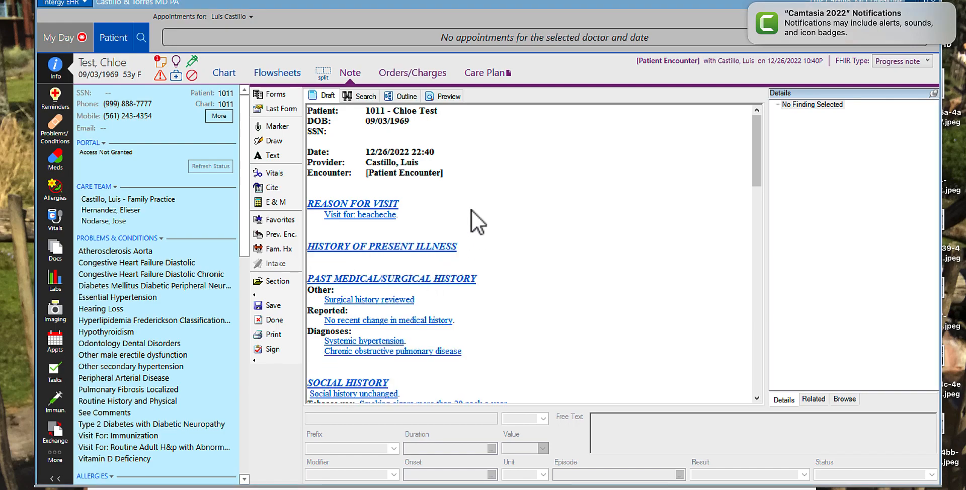
- Reopen the last used form, look over its HPI PSY/NEURO findings, and show the CC/HPI neu/psy page
click(277, 110)
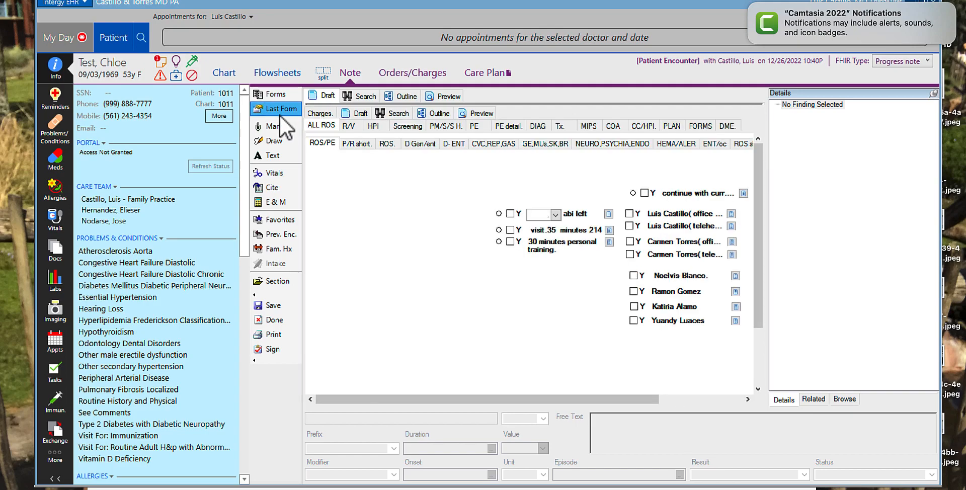
click(374, 127)
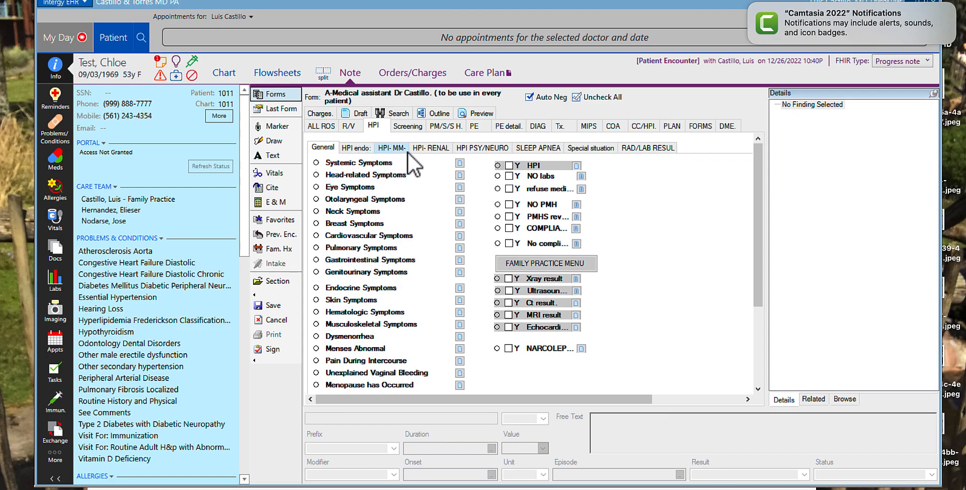
click(491, 148)
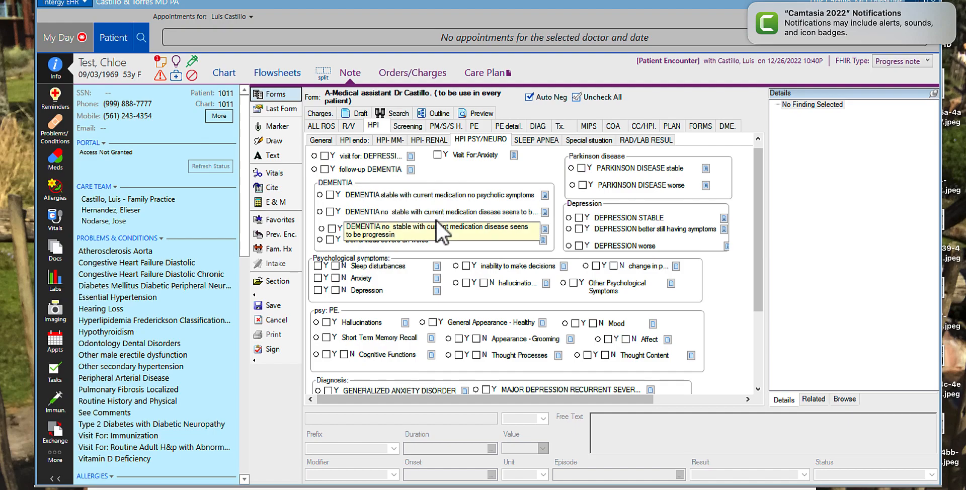
scroll(434, 225, down, 1)
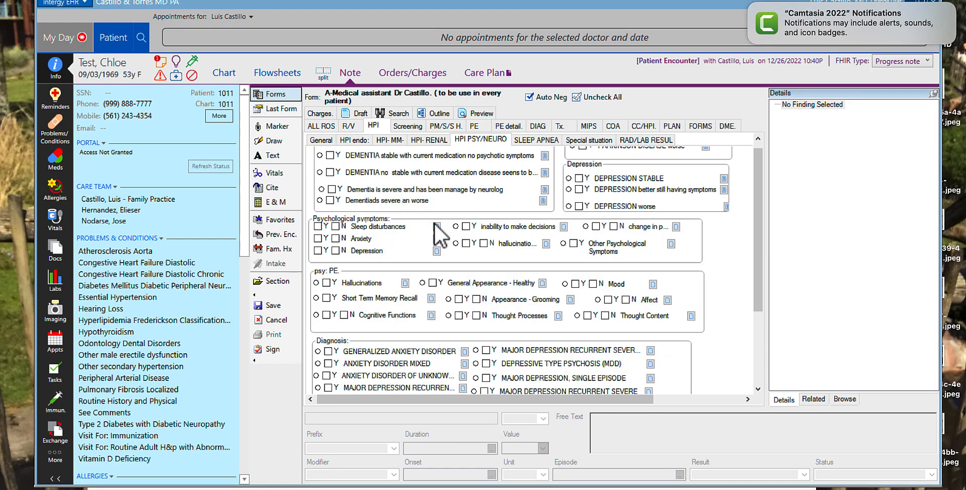
scroll(434, 222, up, 1)
click(647, 128)
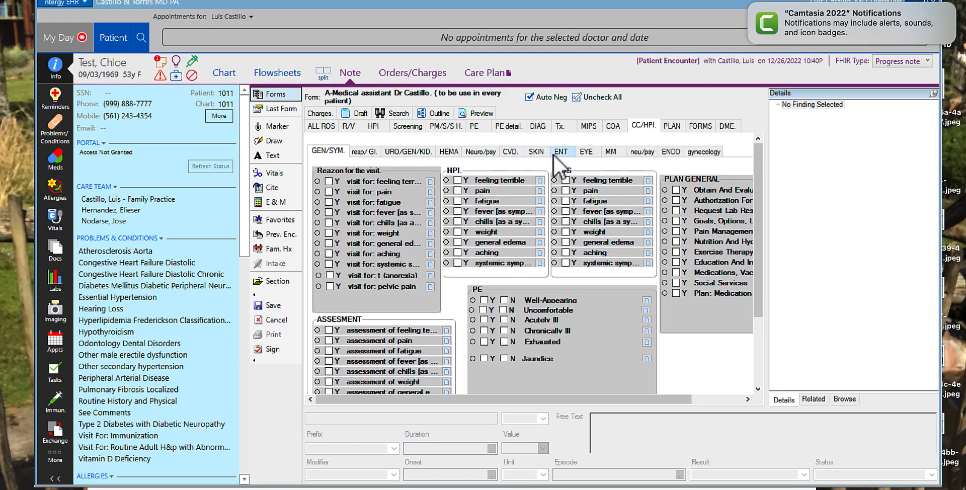
click(643, 152)
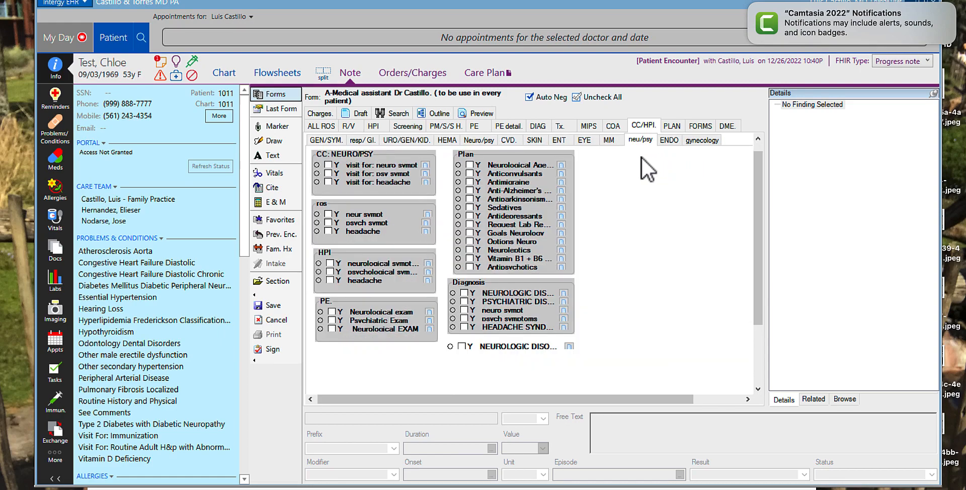
- In the ROS neurological symptoms, mark lightheadedness and easily distracted present, and dizziness, fainting, confusion, delirium and convulsions absent
click(370, 168)
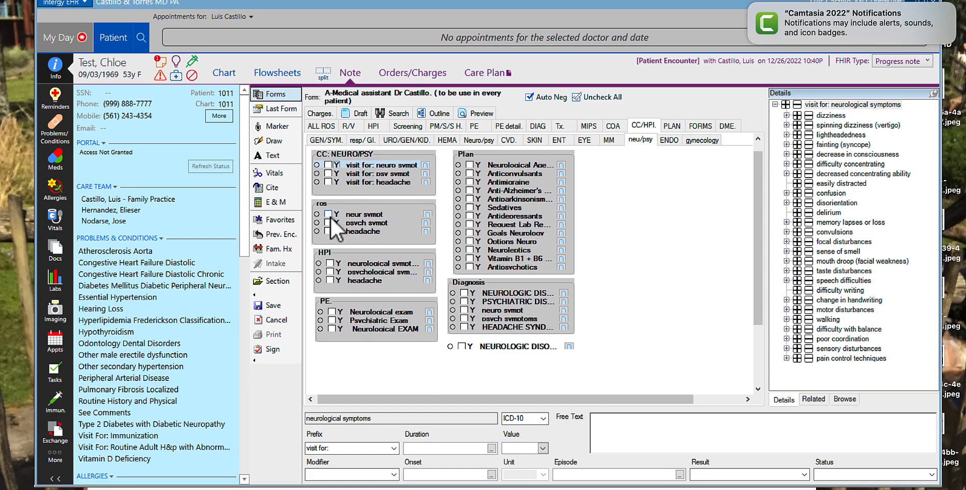
click(363, 215)
click(809, 115)
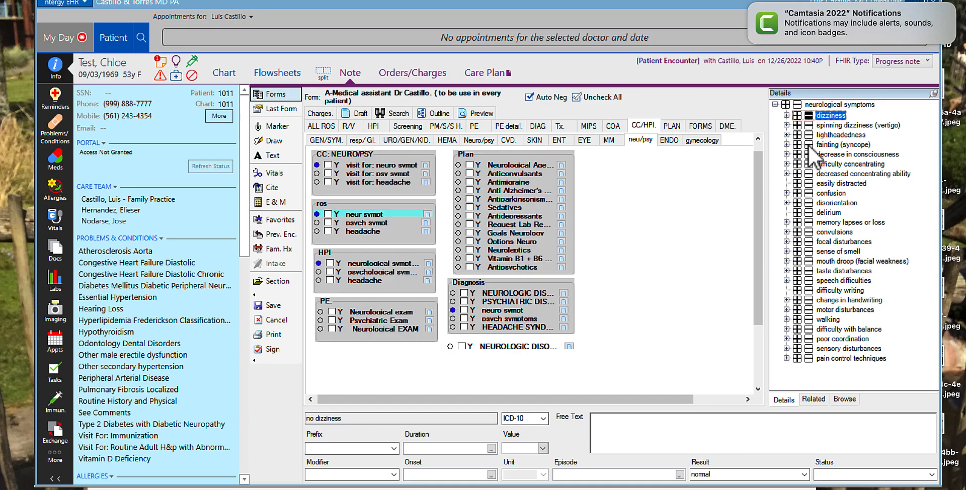
click(809, 144)
click(797, 135)
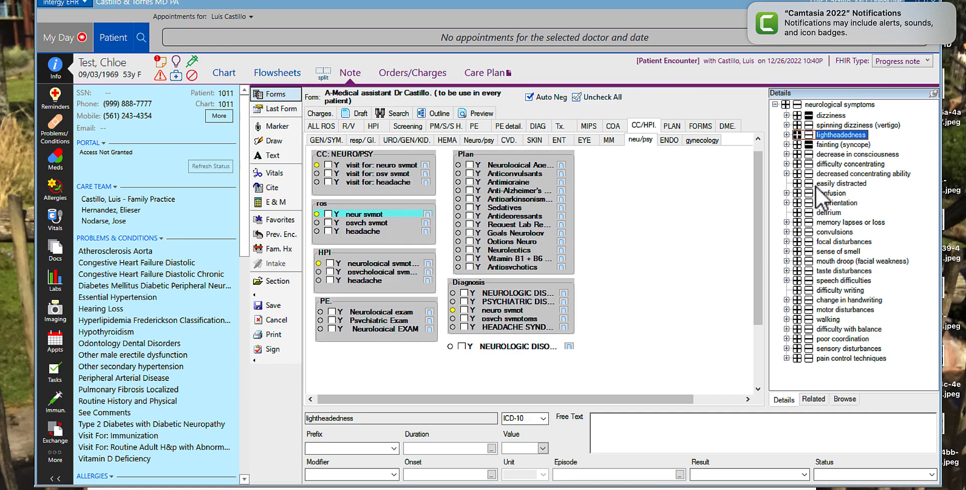
click(797, 183)
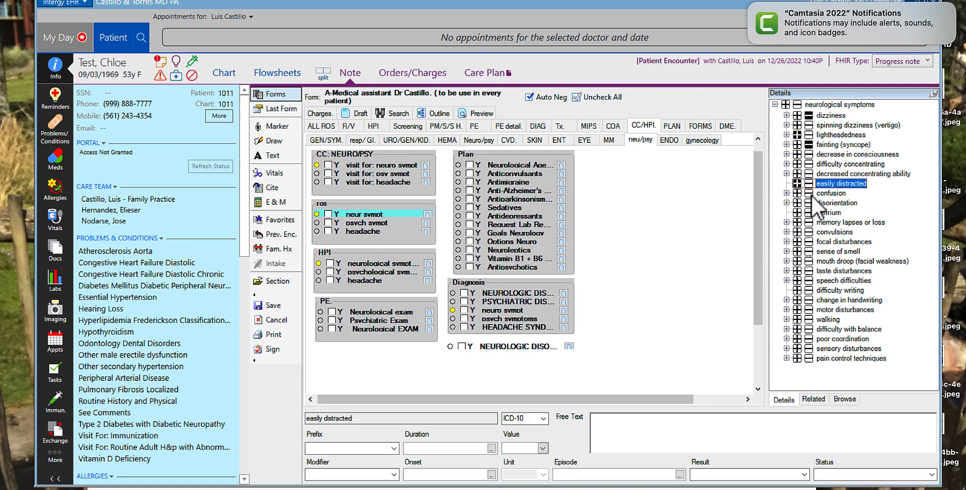
click(808, 194)
click(810, 214)
click(809, 213)
click(809, 234)
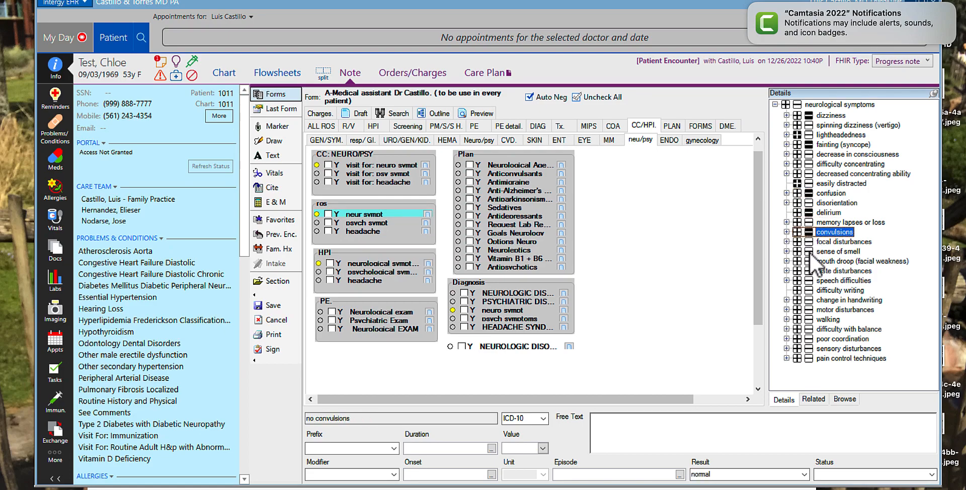
- Record the neurological symptom sense of smell as abnormal and specify it as greatly increased
click(798, 252)
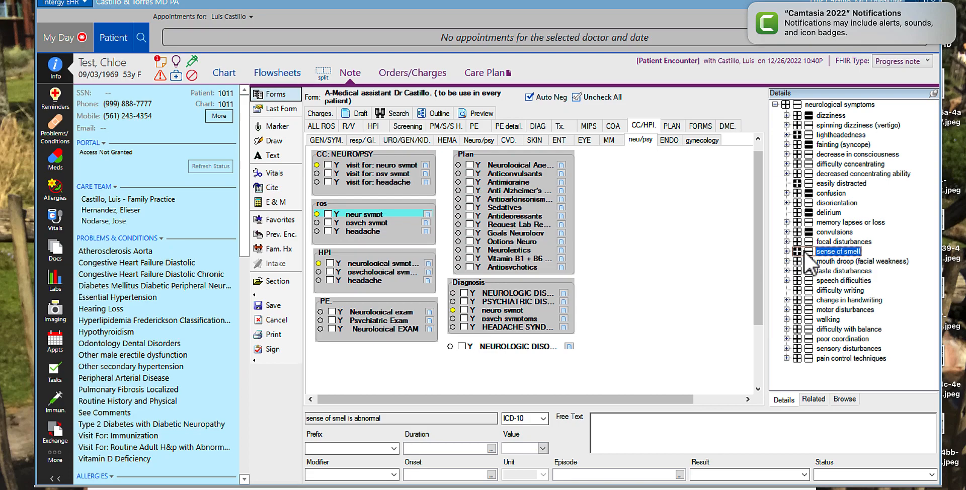
click(786, 252)
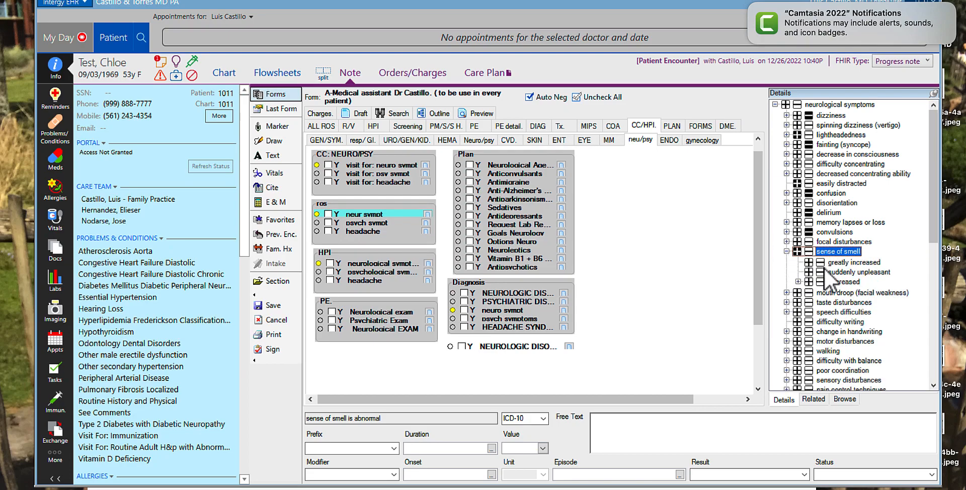
click(807, 262)
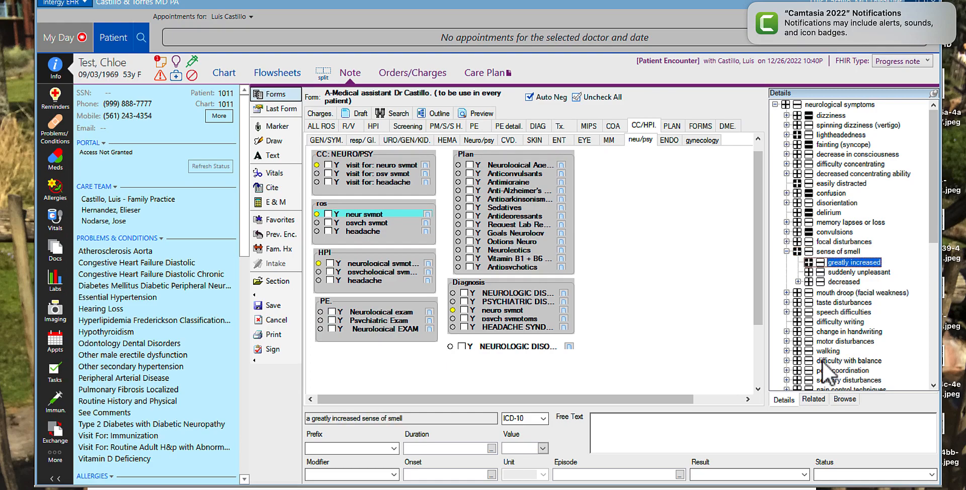
- Under the walking symptoms, record an abnormal walk as present and specify a shuffling gait
click(786, 351)
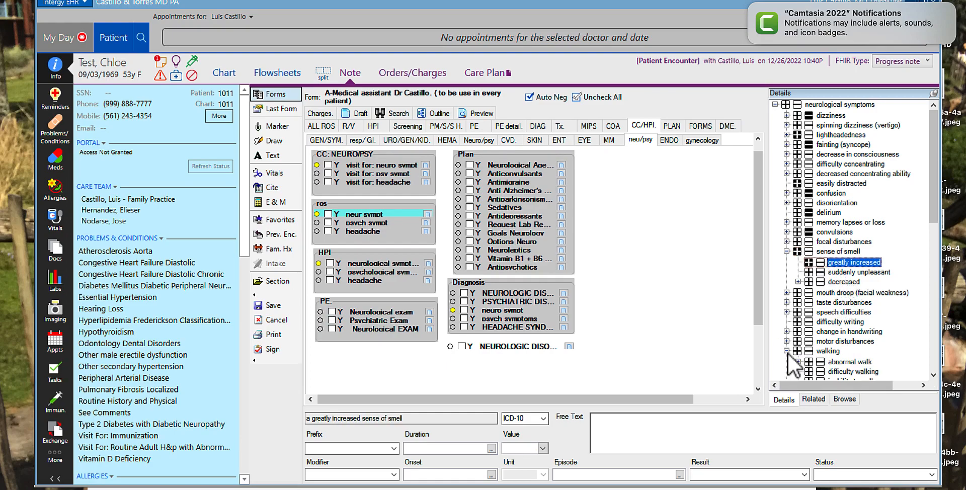
click(822, 363)
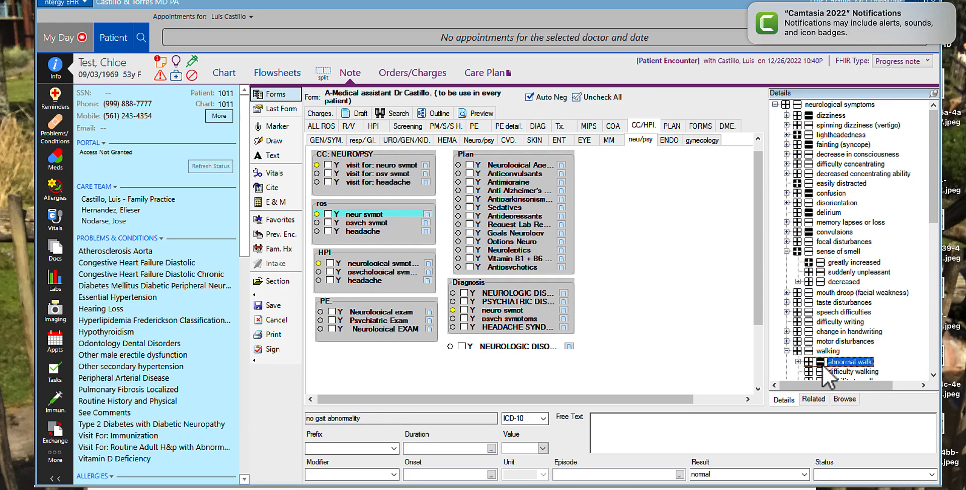
click(807, 363)
click(799, 362)
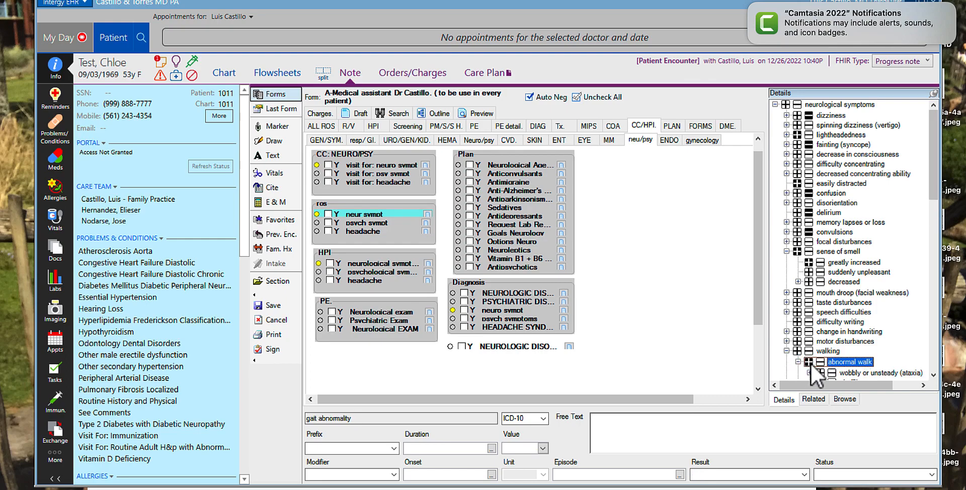
scroll(836, 348, down, 2)
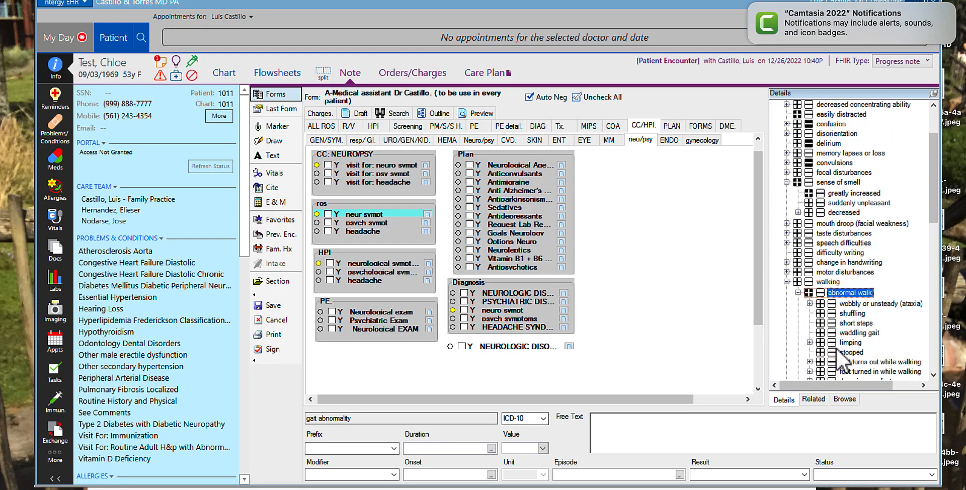
click(829, 315)
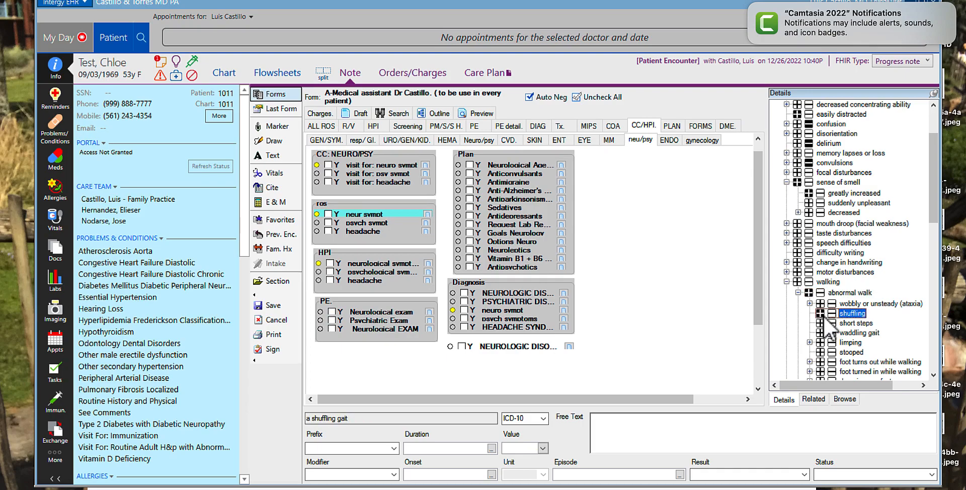
scroll(863, 325, down, 2)
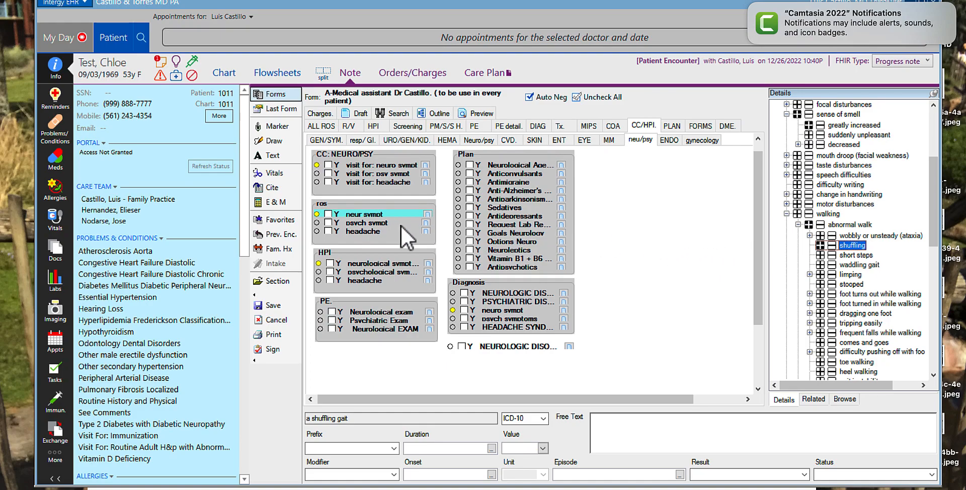
- In the ROS psychological symptoms, mark energy as present with decreased functioning ability and legs feel heavy
click(366, 225)
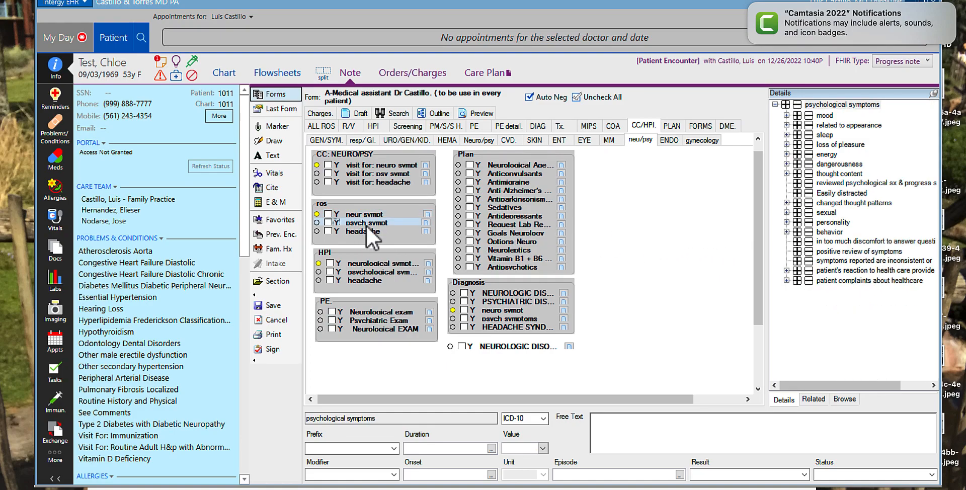
click(798, 155)
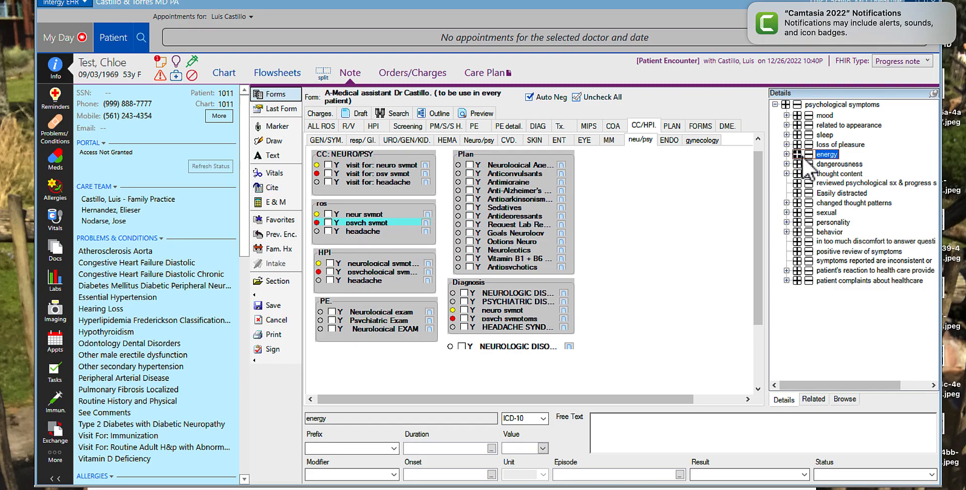
click(786, 154)
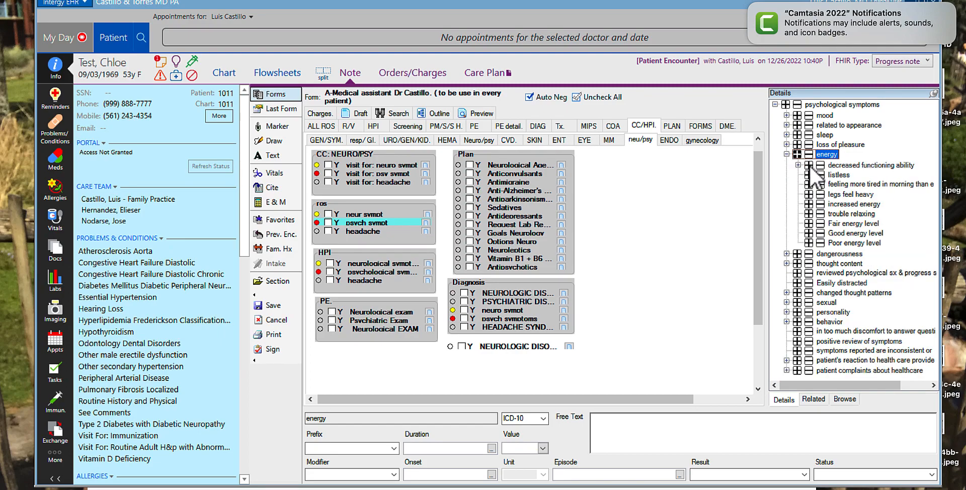
click(810, 165)
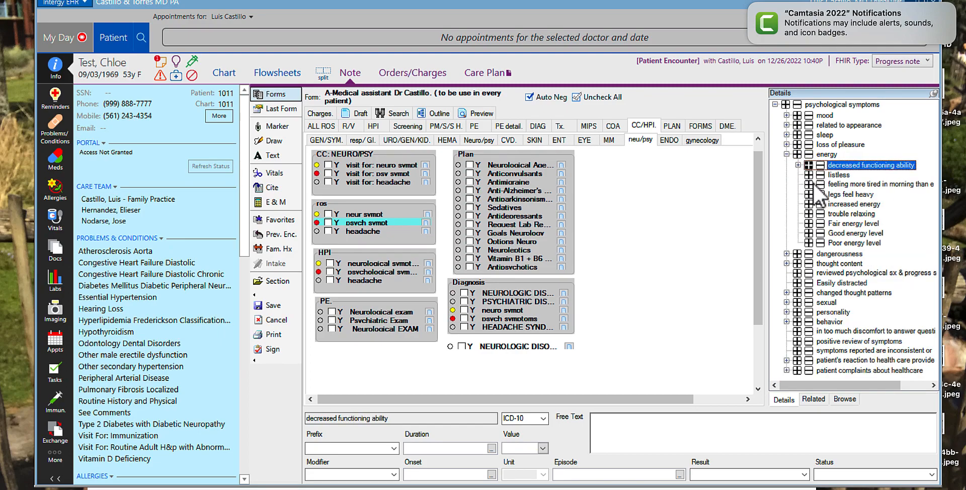
click(816, 198)
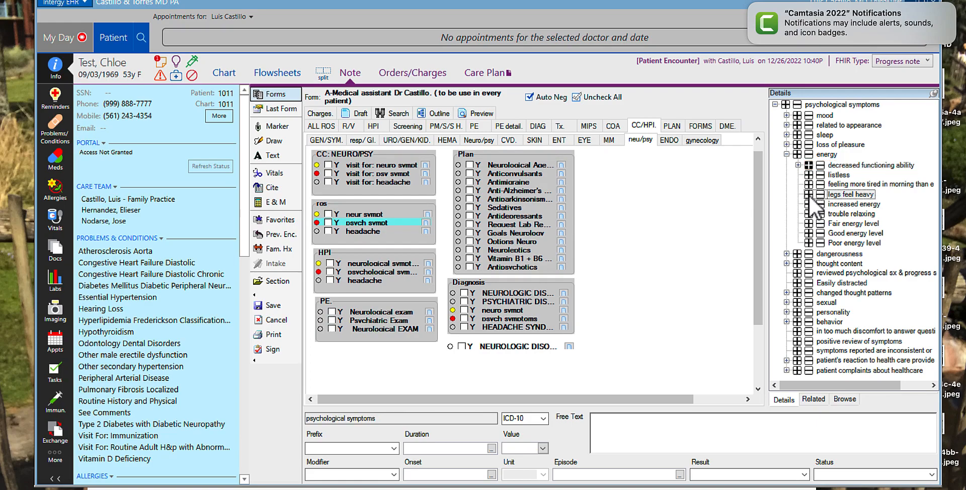
click(808, 194)
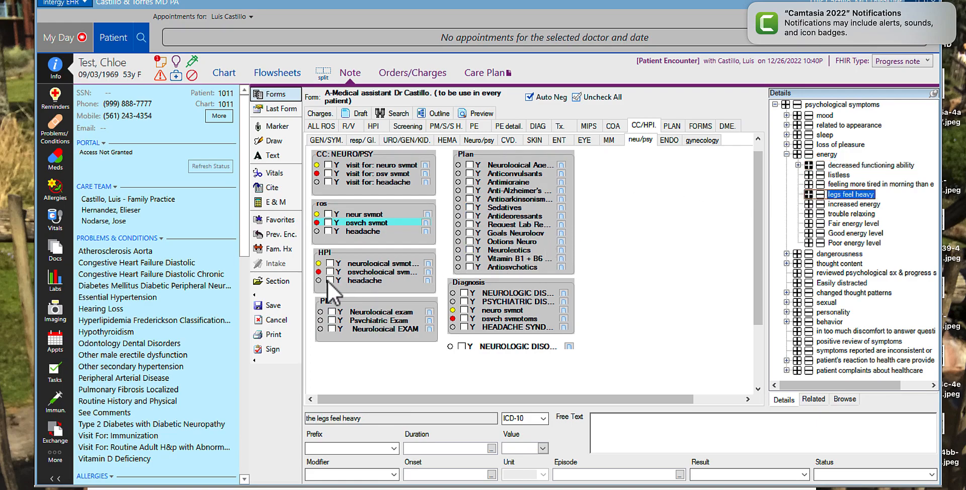
- Record the physical examination's neurological exam of the left foot as normal and show the Psychiatric Exam findings
click(334, 313)
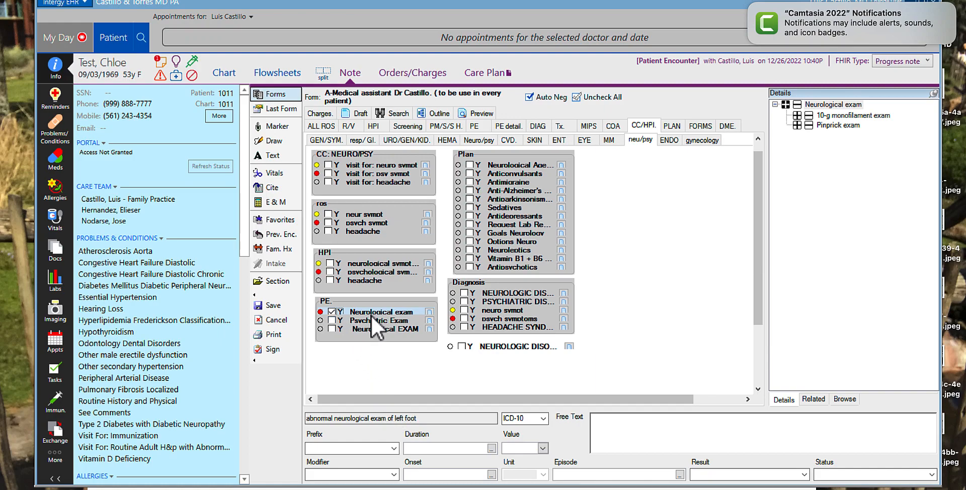
click(798, 105)
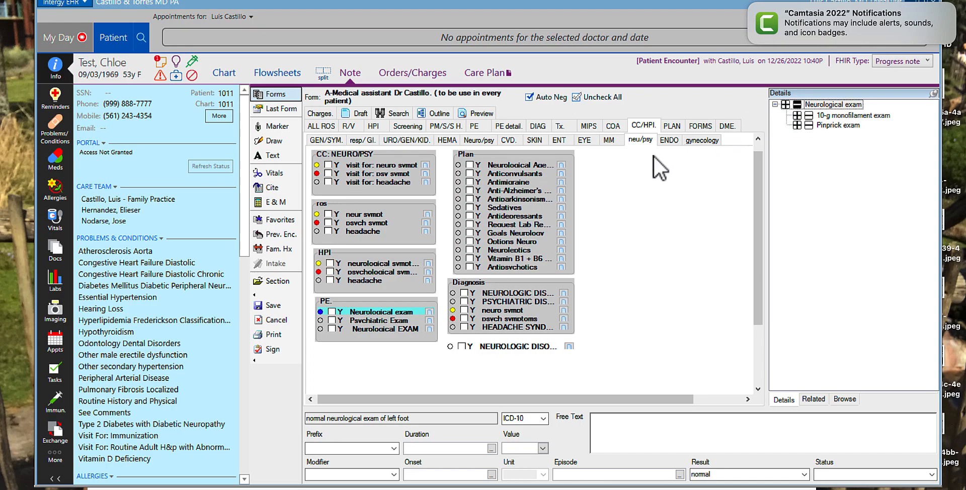
click(373, 321)
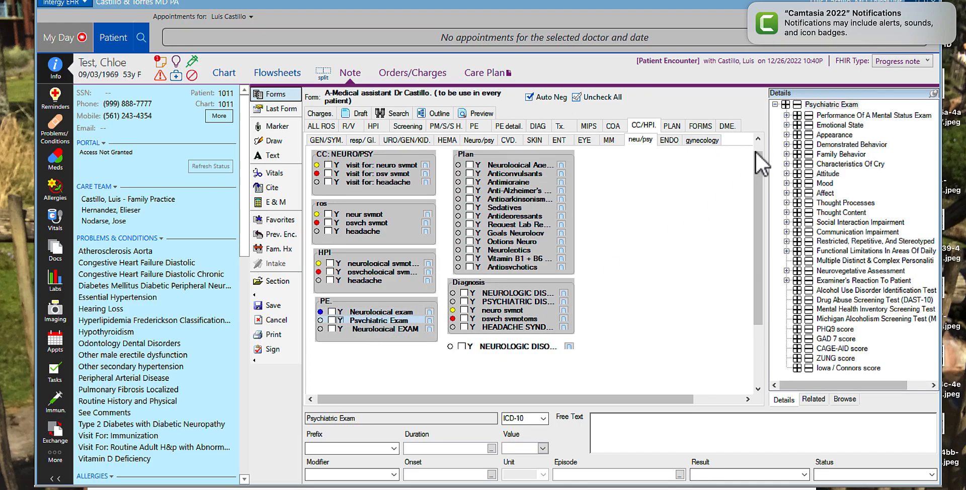
- Record the Psychiatric Exam and the Examination of the Neurological System as normal, and save the form to the note
click(798, 105)
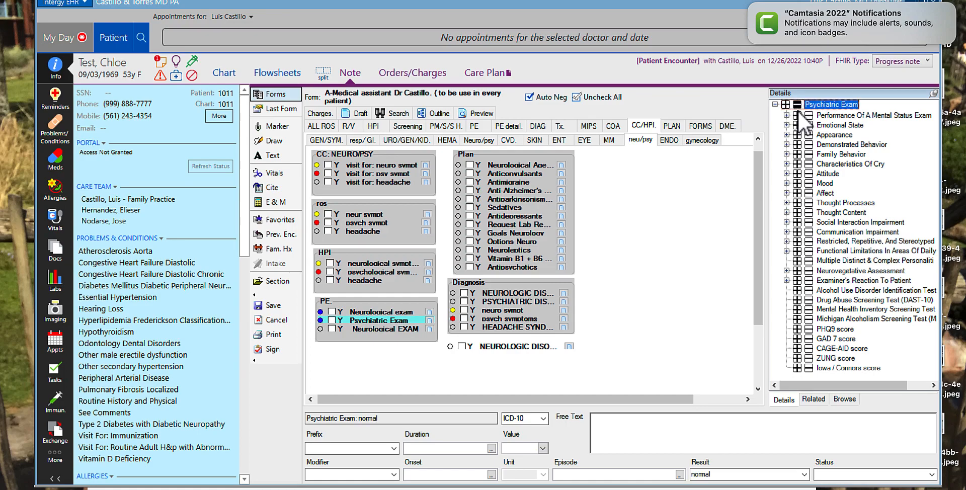
click(376, 330)
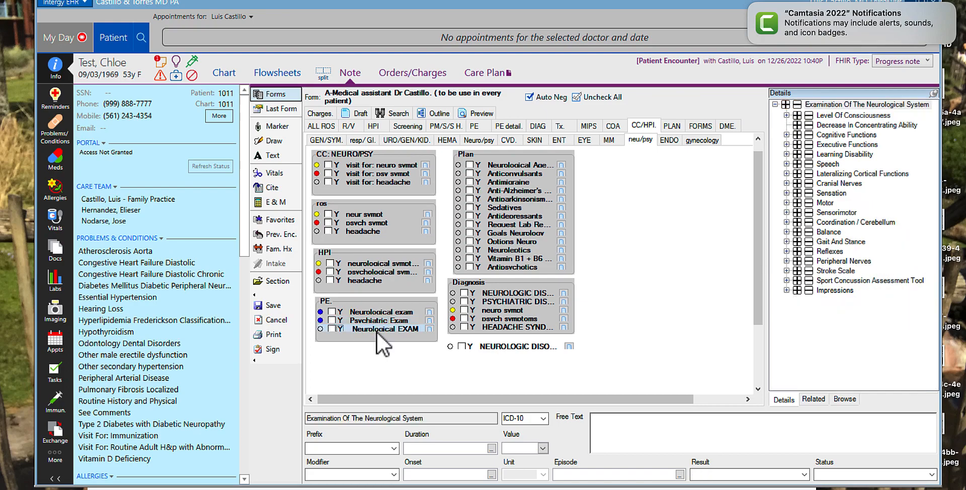
click(798, 105)
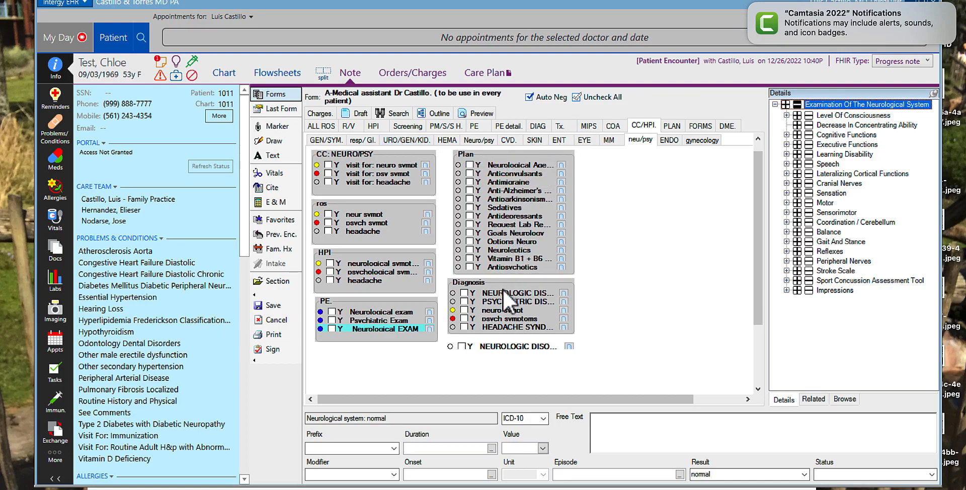
click(279, 306)
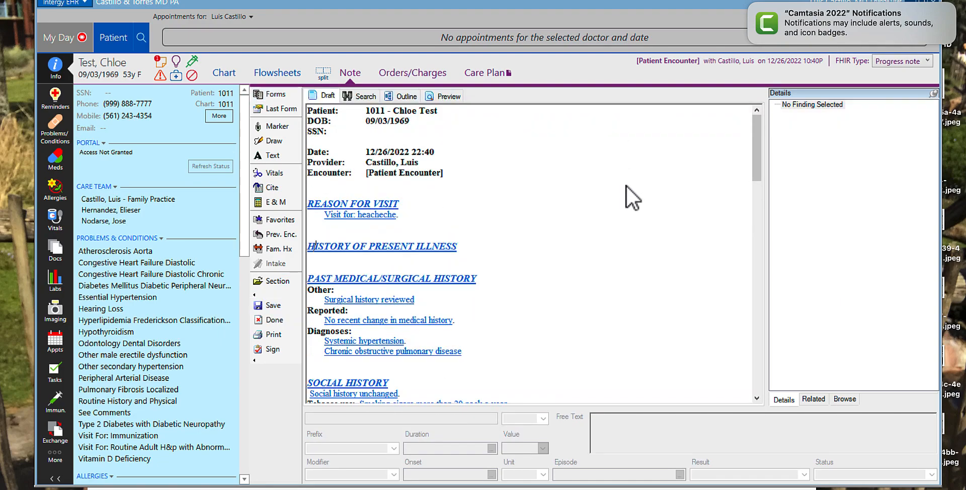
- Search the personal and the shared favorites for "head" without applying any of them
scroll(623, 185, down, 8)
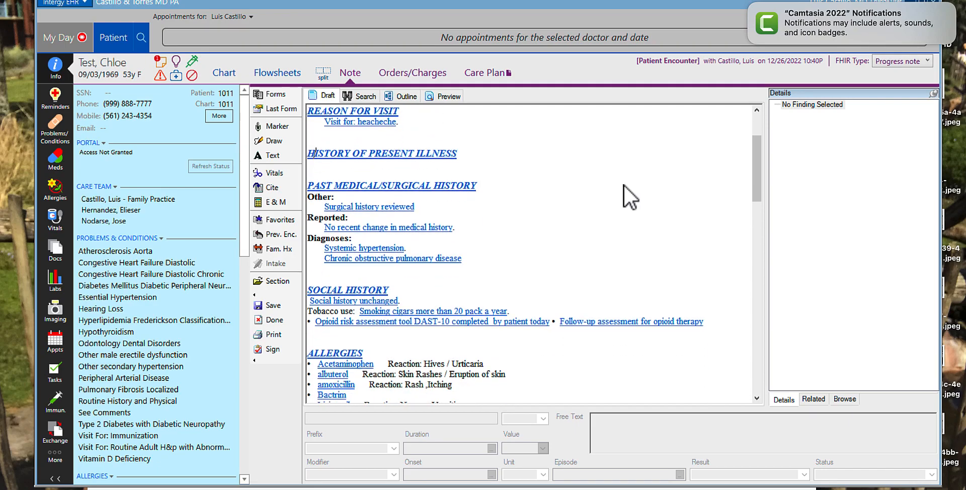
click(277, 221)
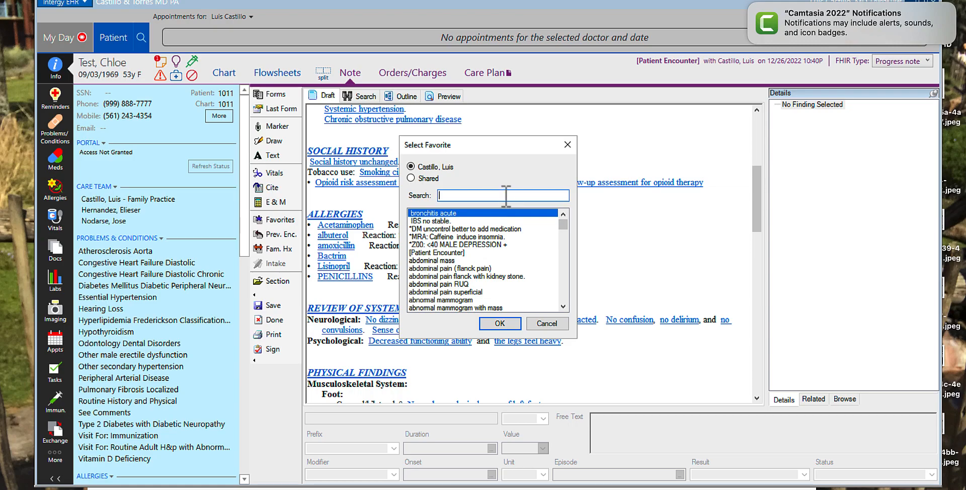
text(head)
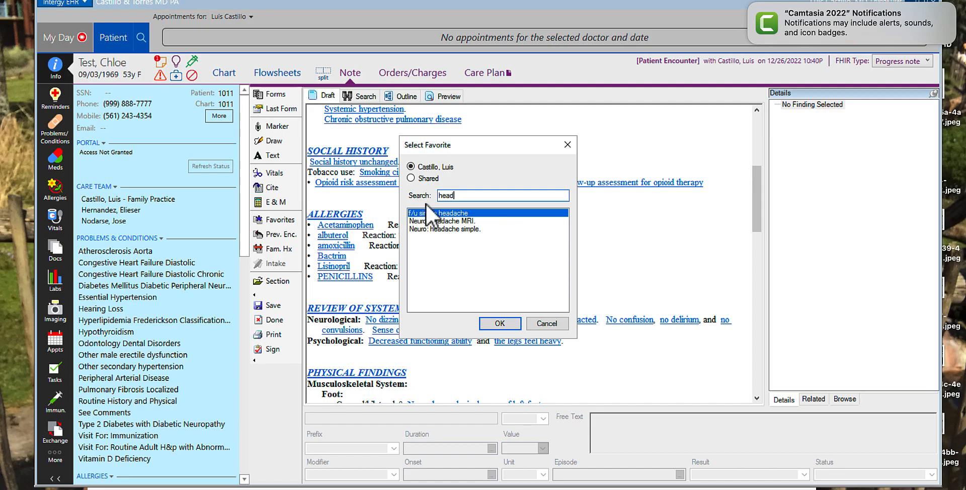
click(411, 180)
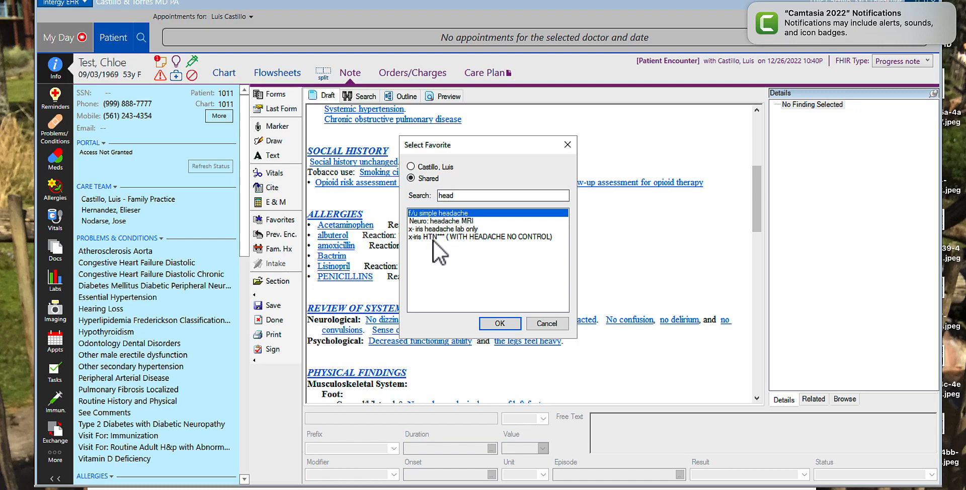
click(553, 326)
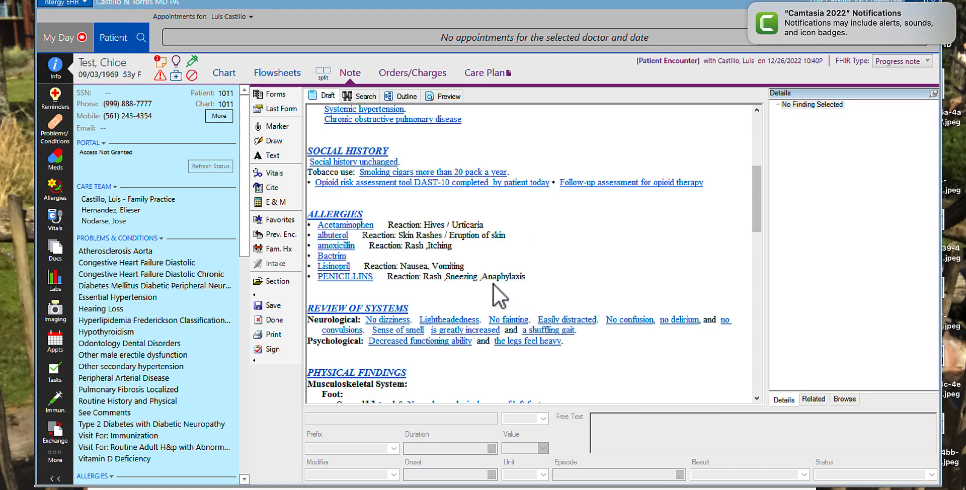
- Find the personal favorite "f/u simple headache" by searching for "head" and apply it to the draft note
scroll(530, 277, down, 10)
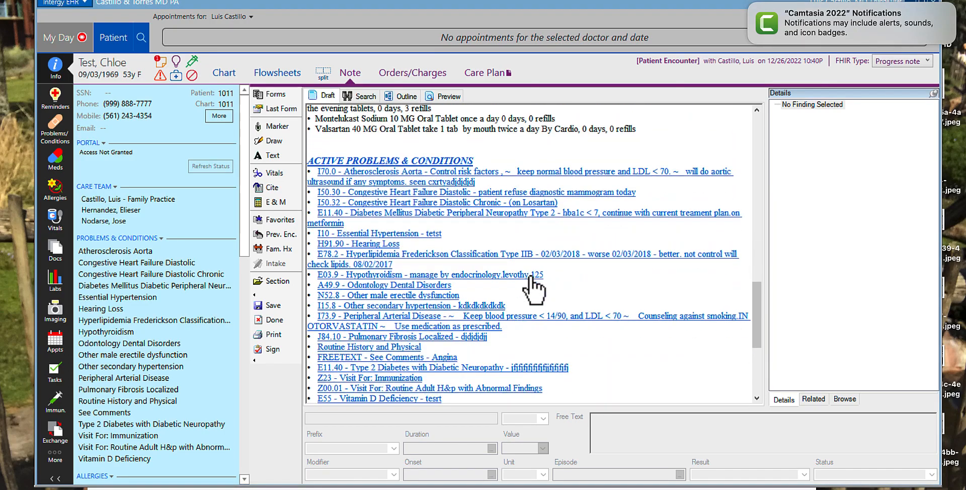
scroll(531, 285, down, 3)
scroll(529, 277, up, 10)
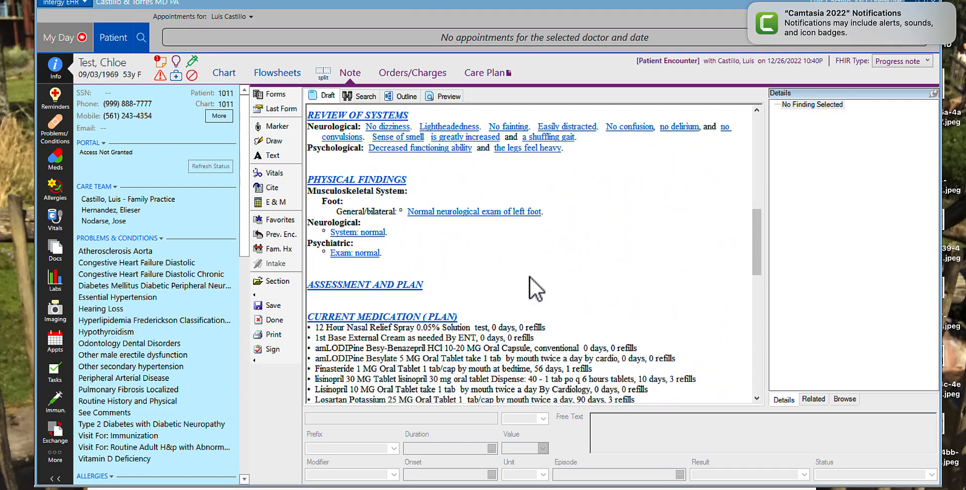
scroll(527, 277, down, 9)
scroll(527, 277, up, 6)
scroll(528, 277, up, 5)
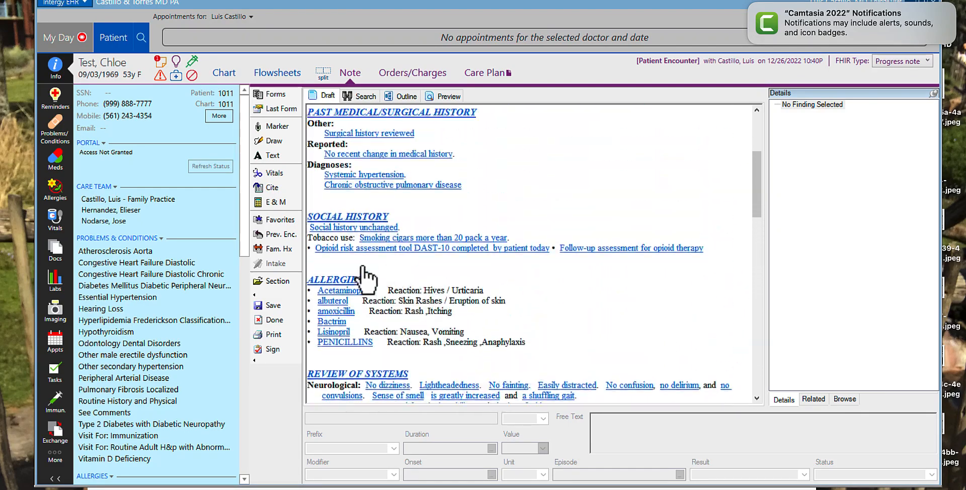
click(274, 220)
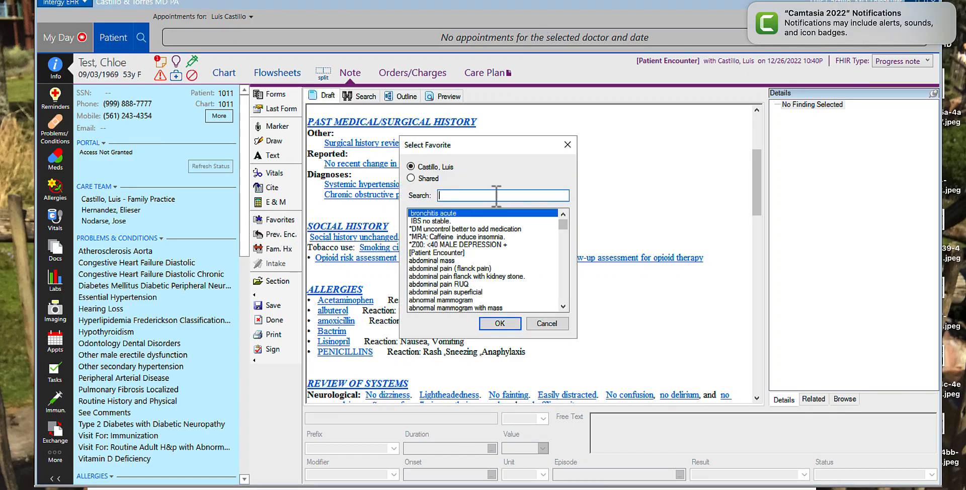
text(head)
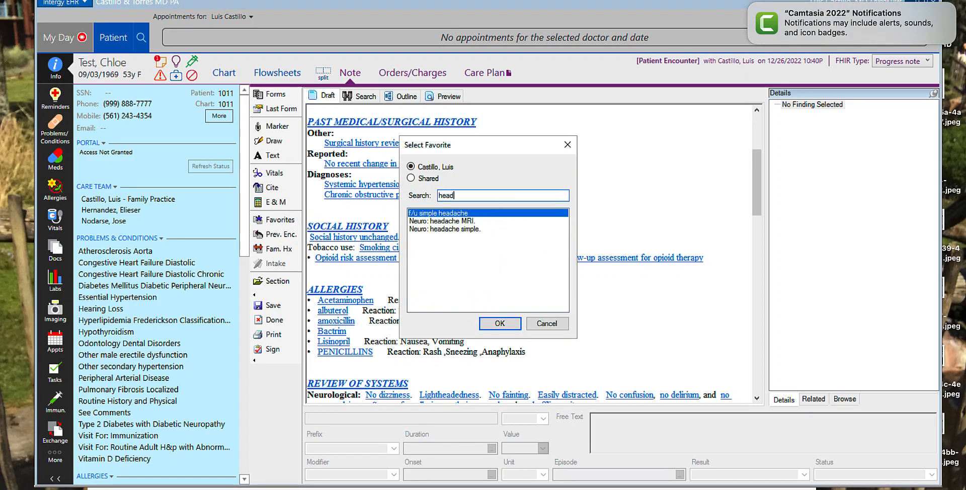
click(490, 324)
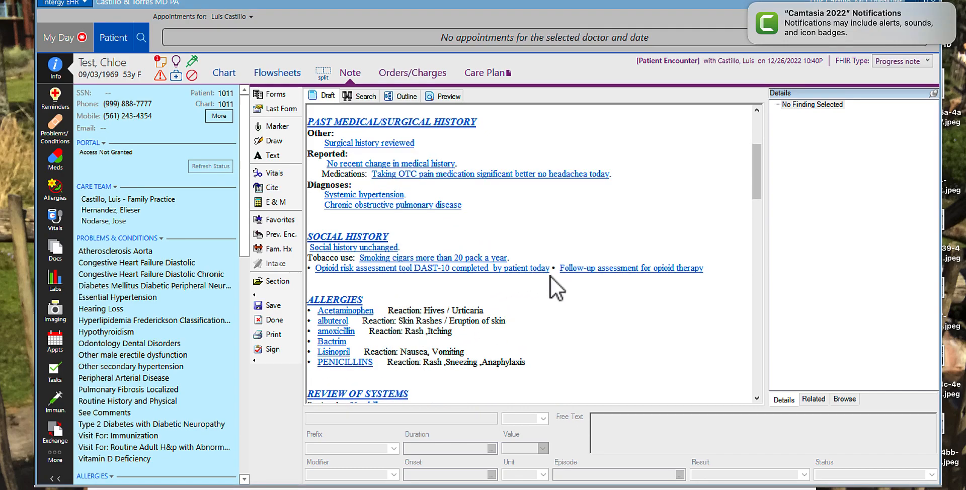
- Review the content added by the favorite and delete the "Visit for: headache f/u" finding from Reason for Visit
scroll(550, 276, down, 3)
scroll(550, 276, down, 4)
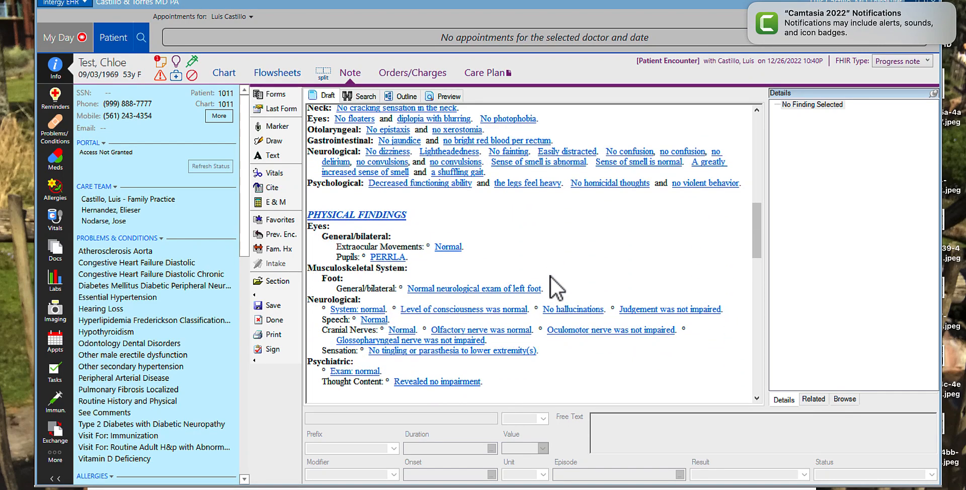
scroll(550, 276, down, 7)
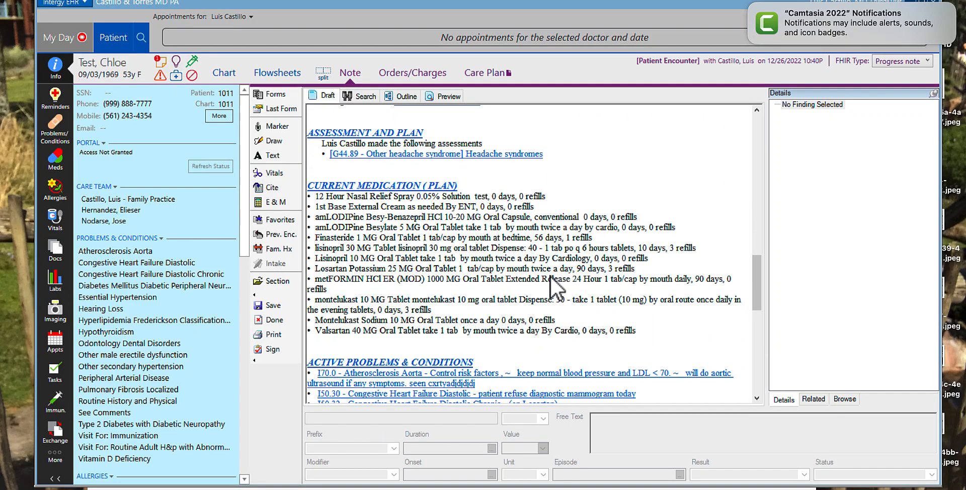
scroll(550, 276, up, 15)
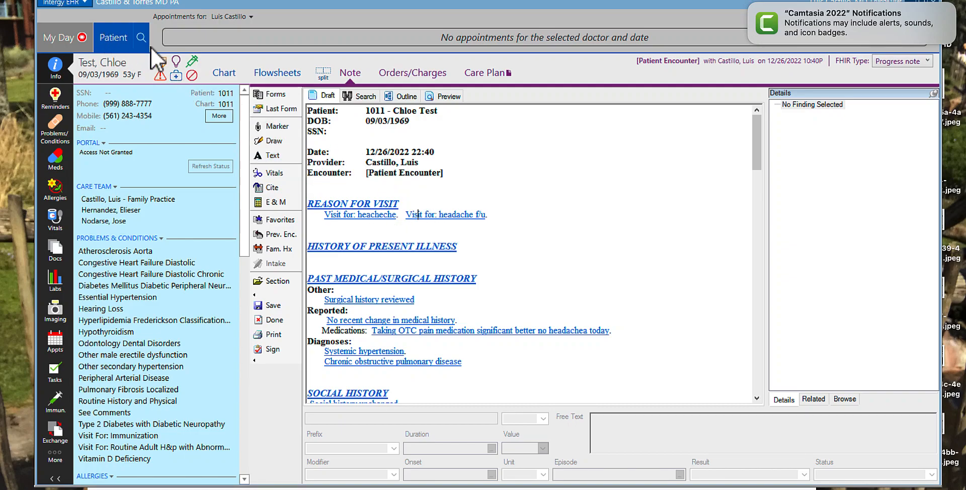
click(457, 215)
right_click(454, 213)
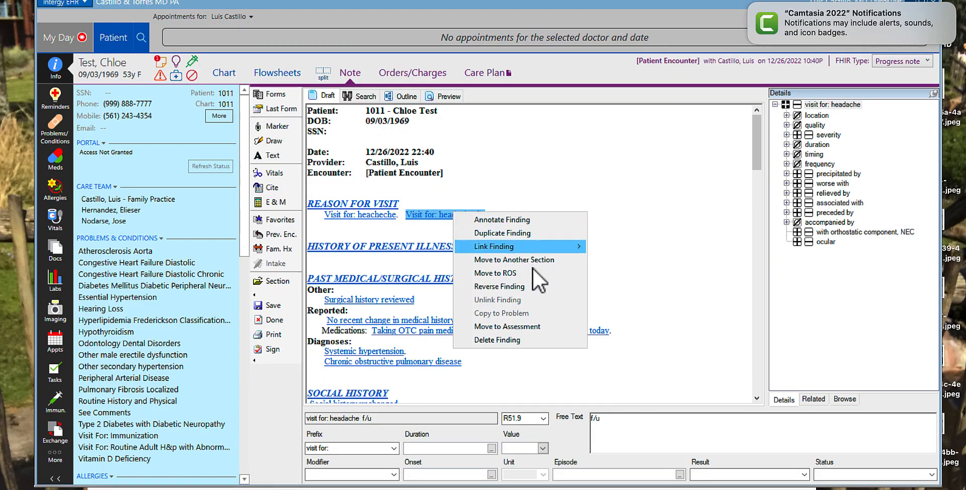
click(508, 340)
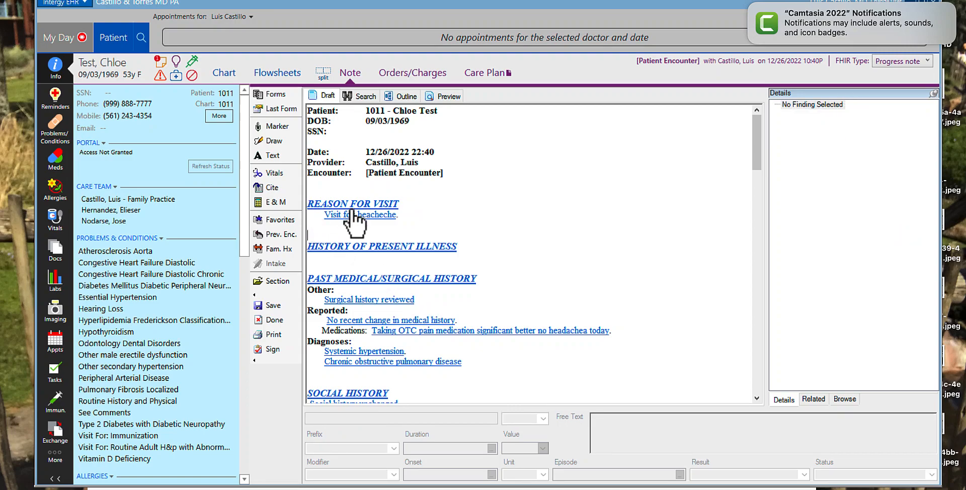
- Add History of Present Illness text "headache for 3 days severe, worse at night, with nausea and vomiting in the morning" without saving a favorite
right_click(389, 246)
click(422, 268)
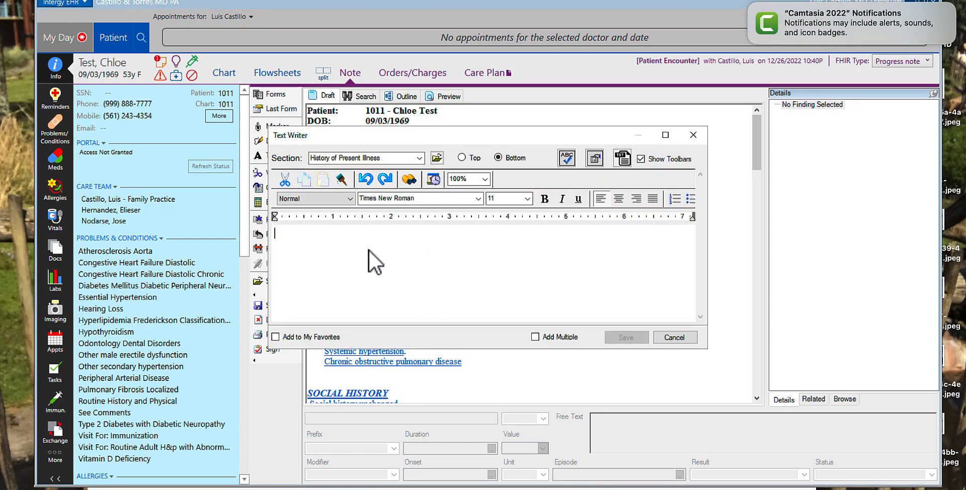
text(headache for 3 days sever)
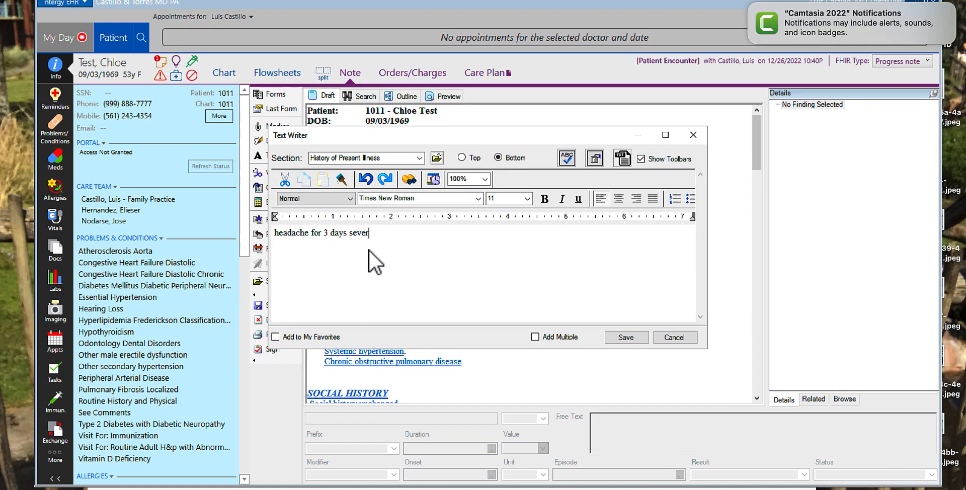
text(e, worse at night, with nausea and vomitin)
key(BackSpace)
text(g in the morningfjfjfjfjfjfjfjfjfjfjfjf)
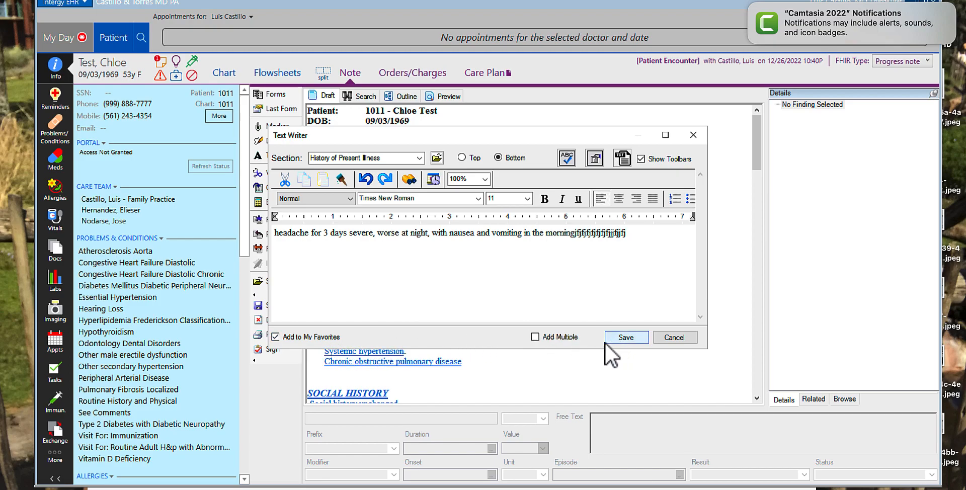
click(628, 339)
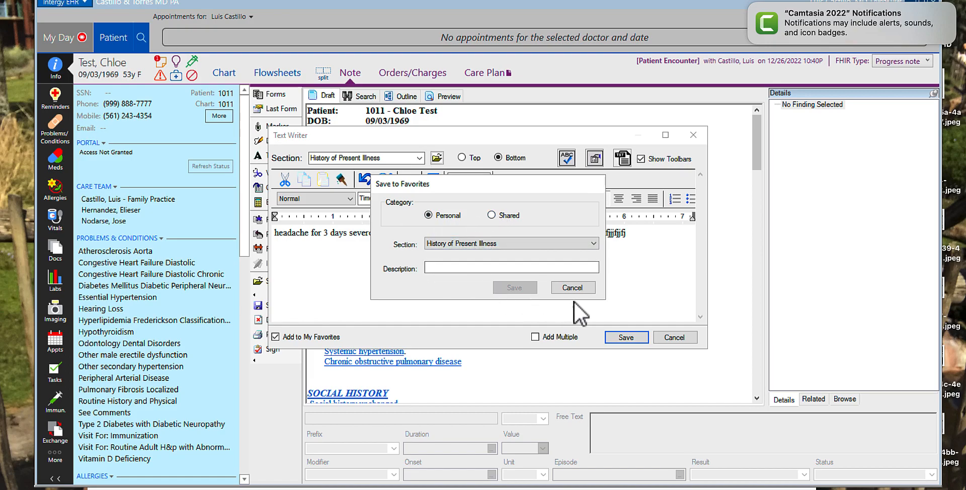
click(579, 286)
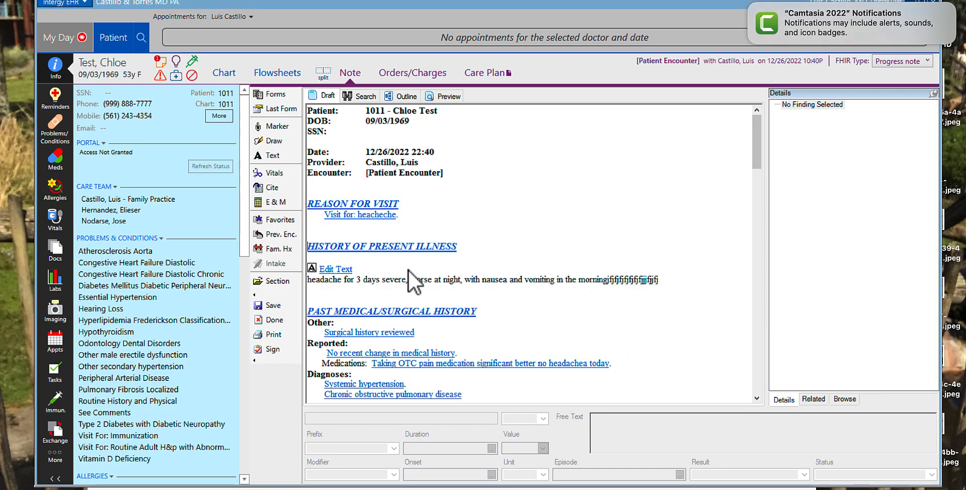
- Insert the saved personal texts "Hydrosadenitis." and "PROBLEM LIST UPDATE." into History of Present Illness
right_click(378, 250)
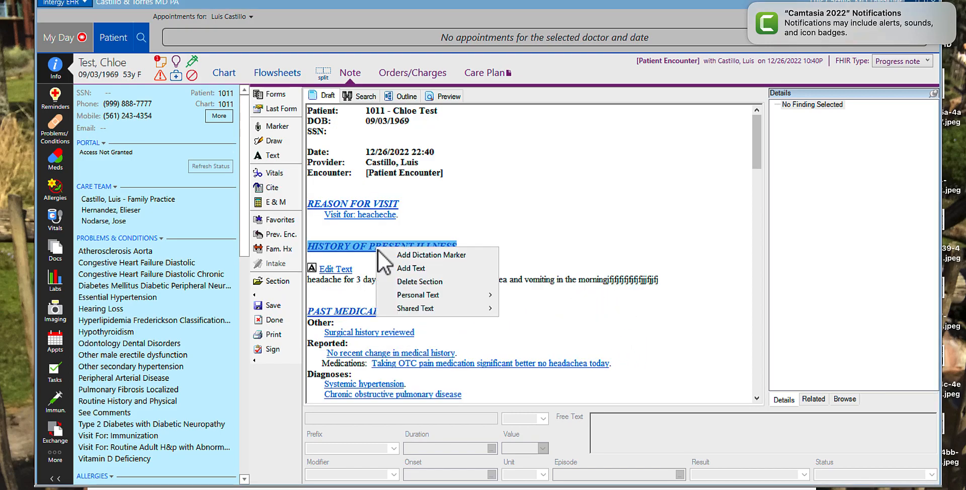
mouse_move(422, 295)
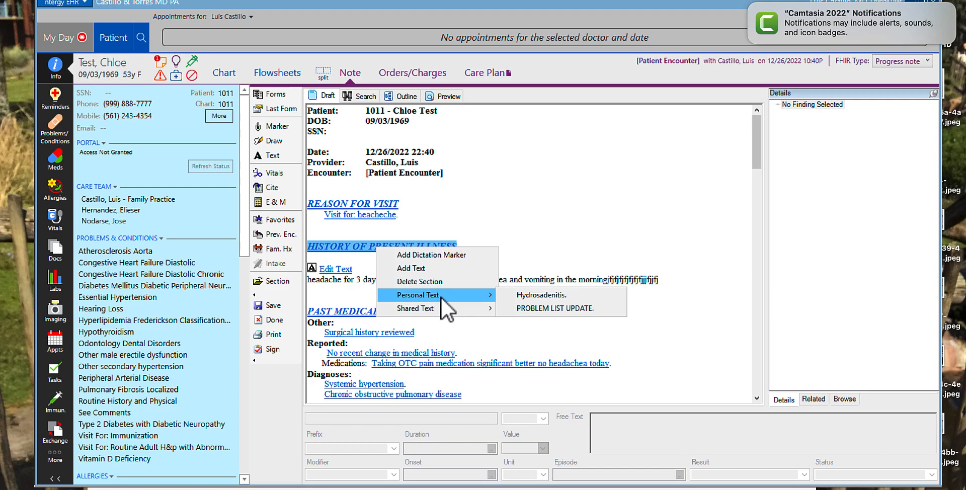
click(537, 297)
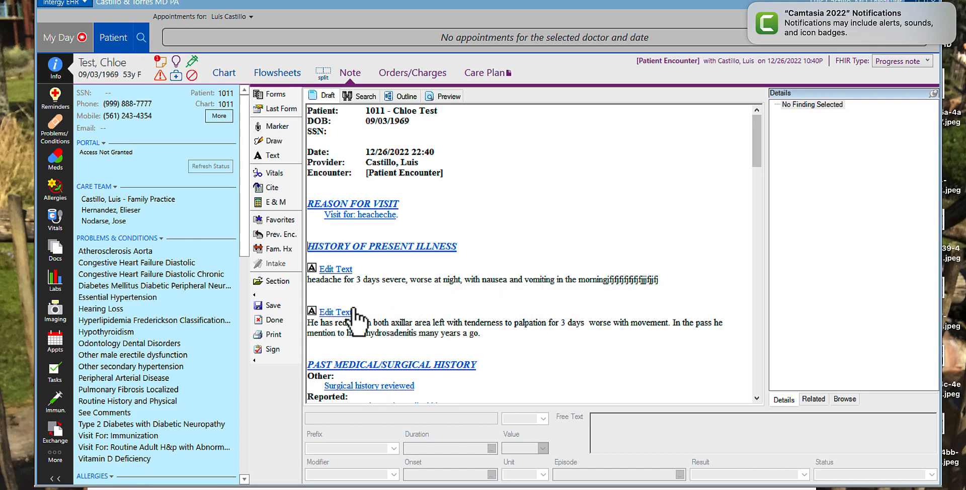
right_click(399, 249)
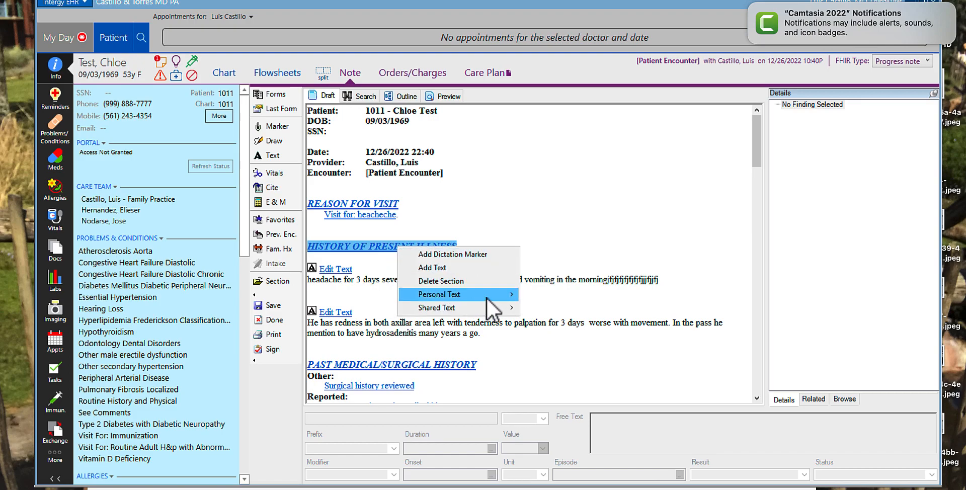
mouse_move(484, 296)
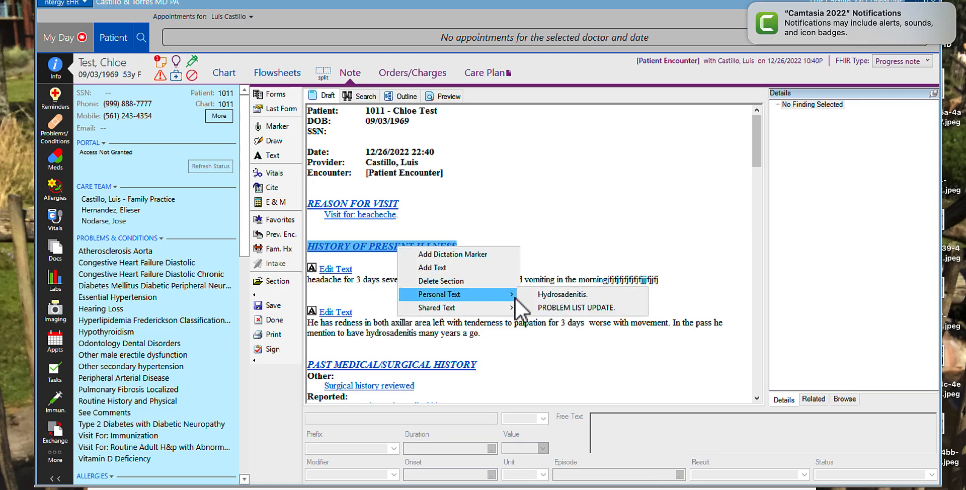
click(566, 307)
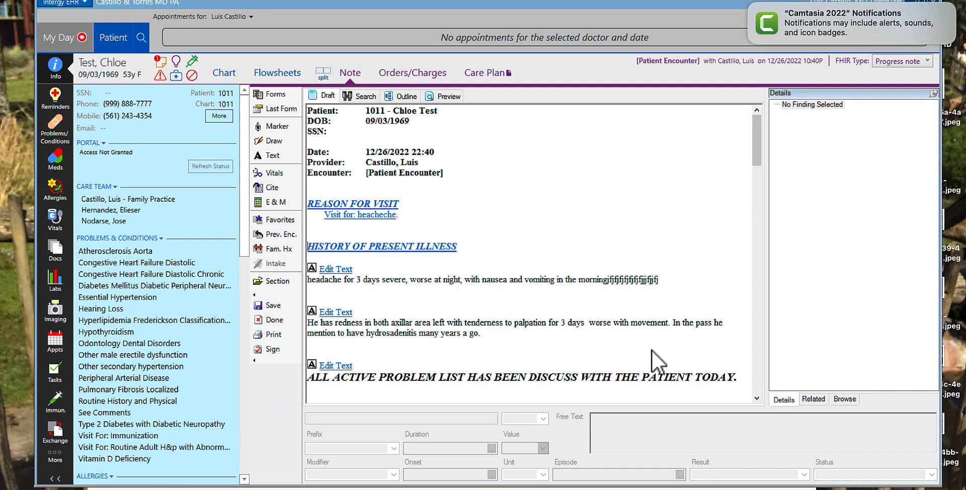
- Try to delete the problem list discussion text element from History of Present Illness
right_click(339, 369)
click(374, 388)
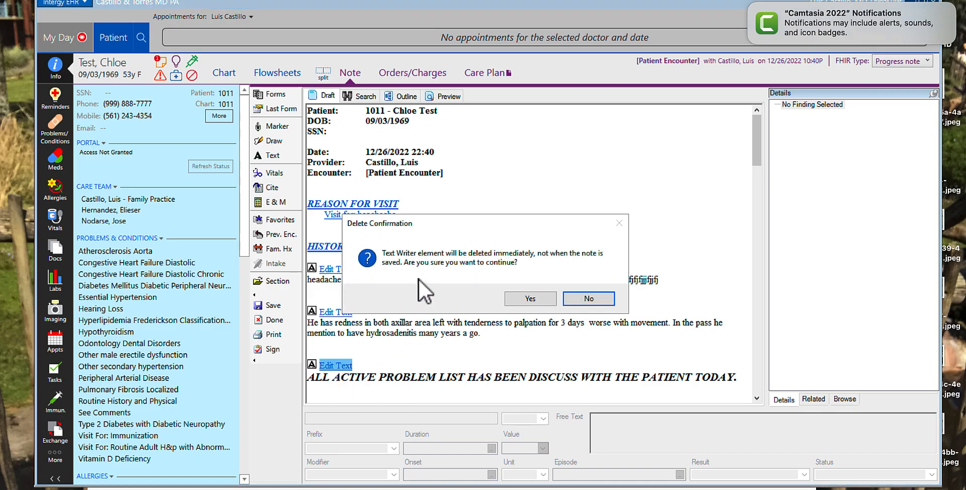
click(549, 298)
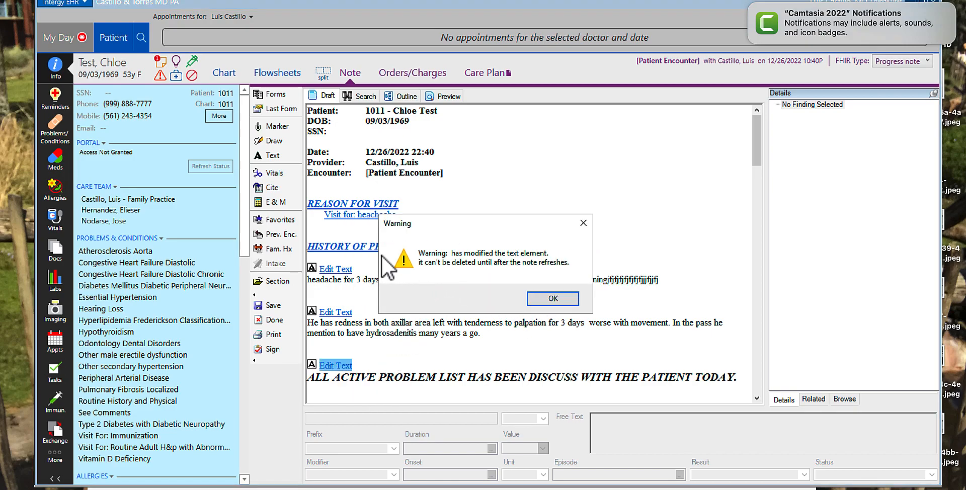
click(562, 299)
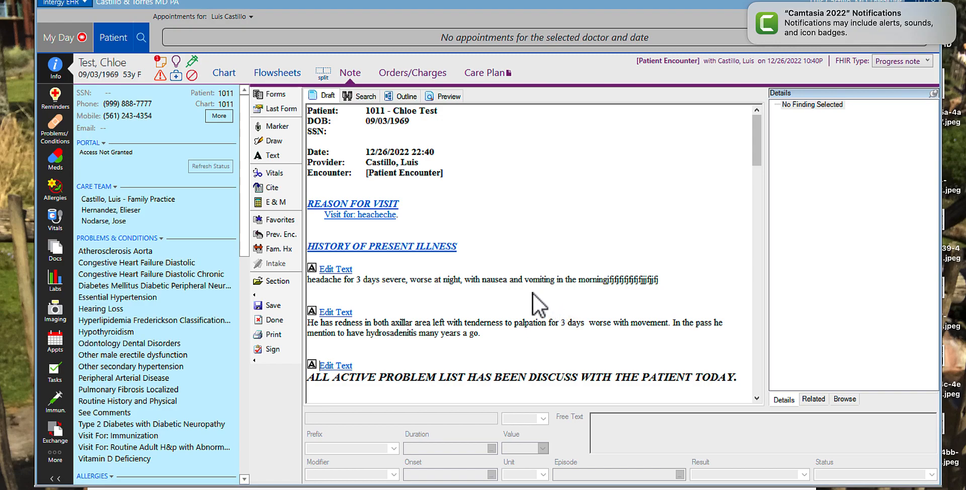
- Delete the text element about discussing the active problem list from History of Present Illness
click(332, 368)
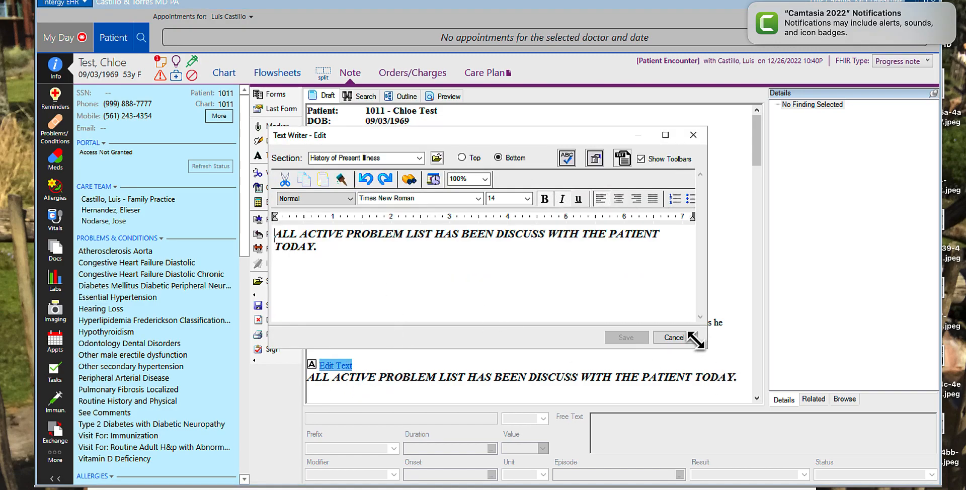
click(671, 337)
right_click(360, 364)
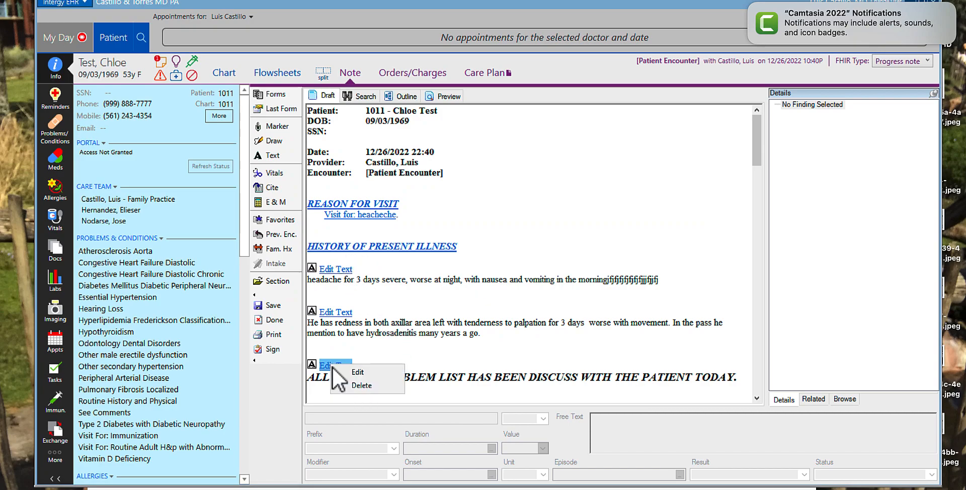
click(363, 386)
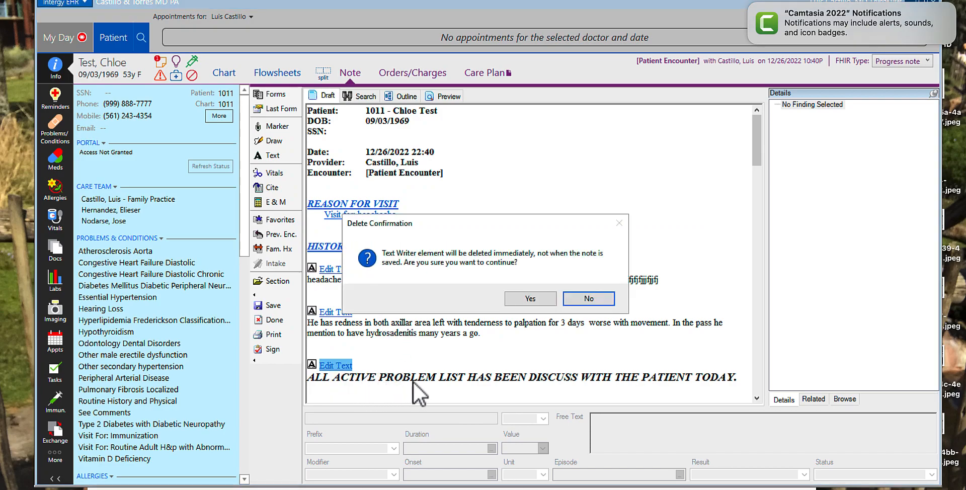
click(534, 301)
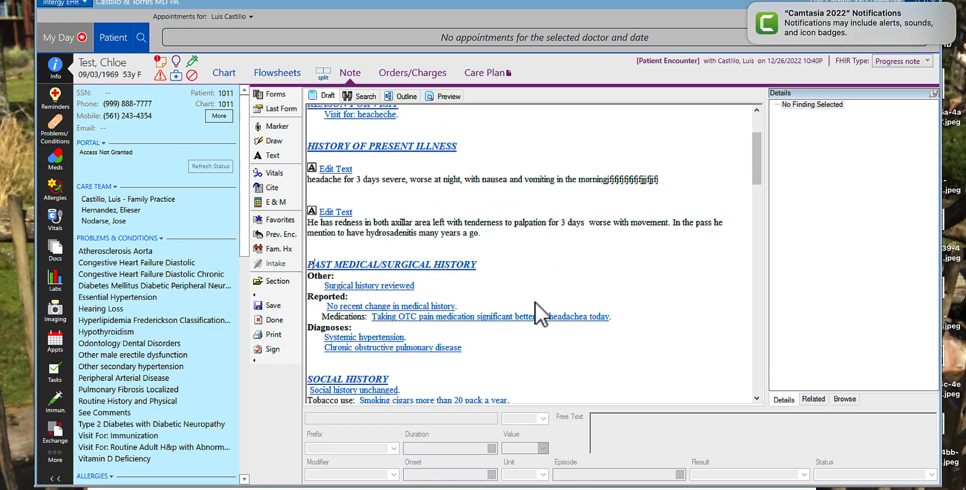
scroll(535, 302, down, 10)
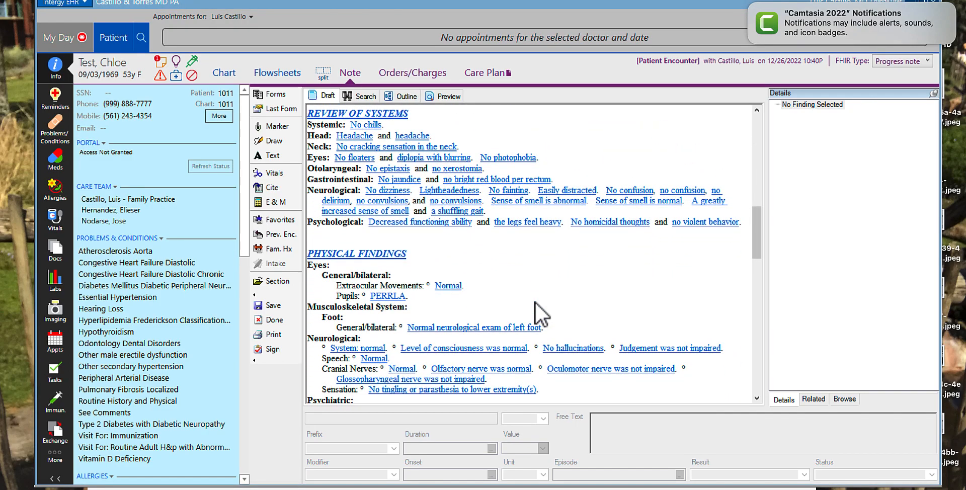
scroll(535, 303, up, 1)
right_click(352, 146)
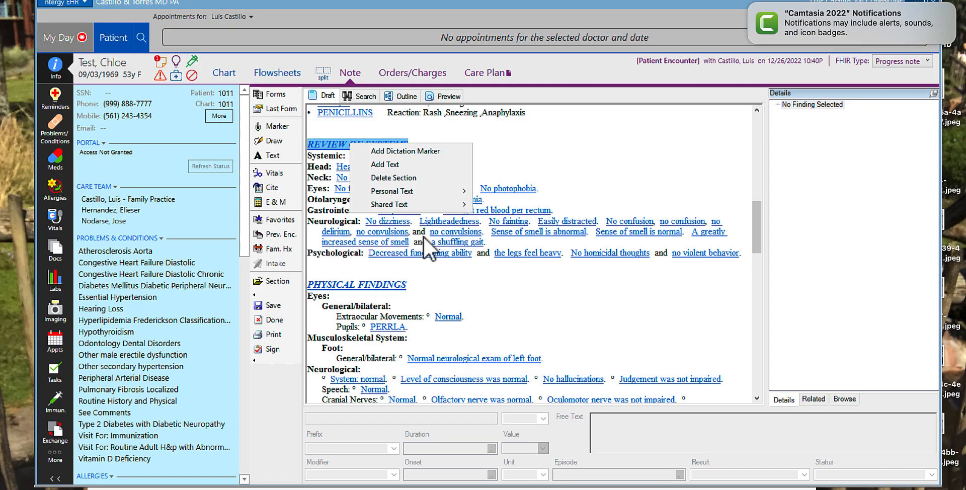
click(396, 178)
click(589, 304)
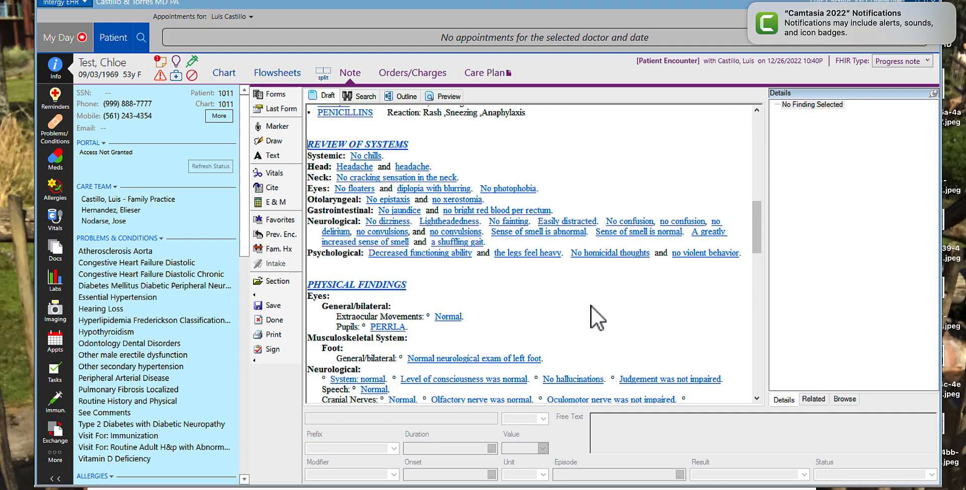
- Add the free text "no chest painno diadjdjdjdjjdjdj" to Review of Systems and save it without adding a favorite
right_click(372, 160)
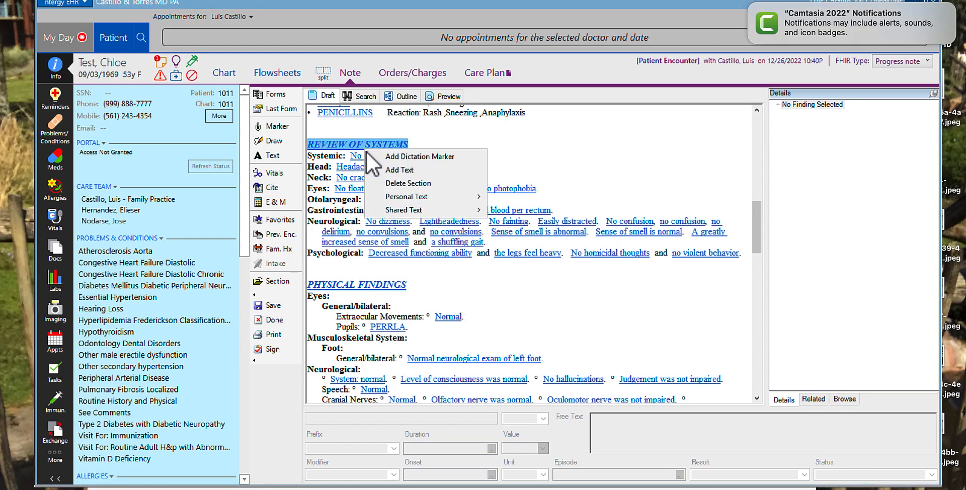
click(395, 169)
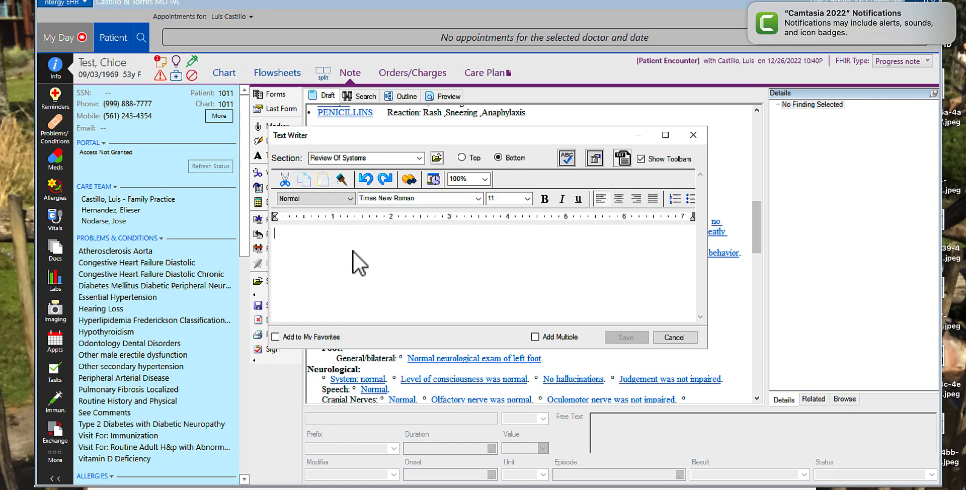
text(no )
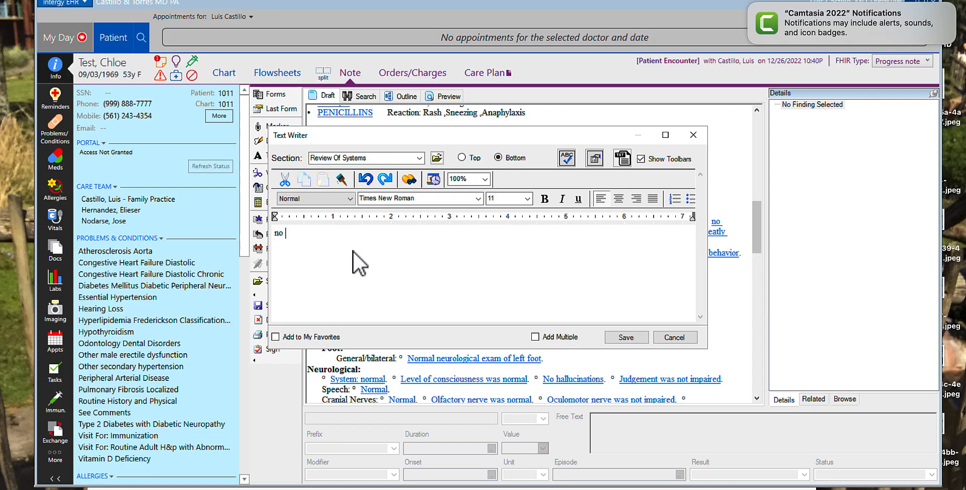
text(chest pain\n)
key(BackSpace)
text(no diadjdjdjdjjdjdj)
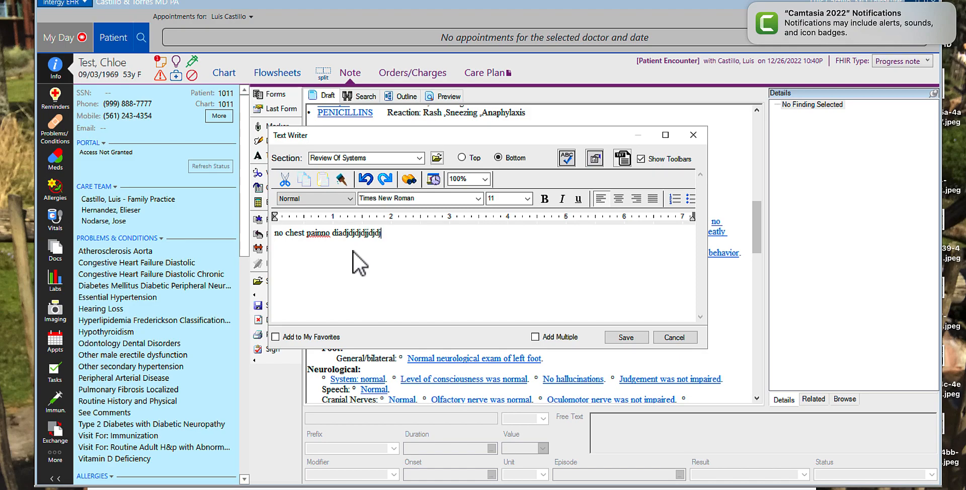
click(636, 339)
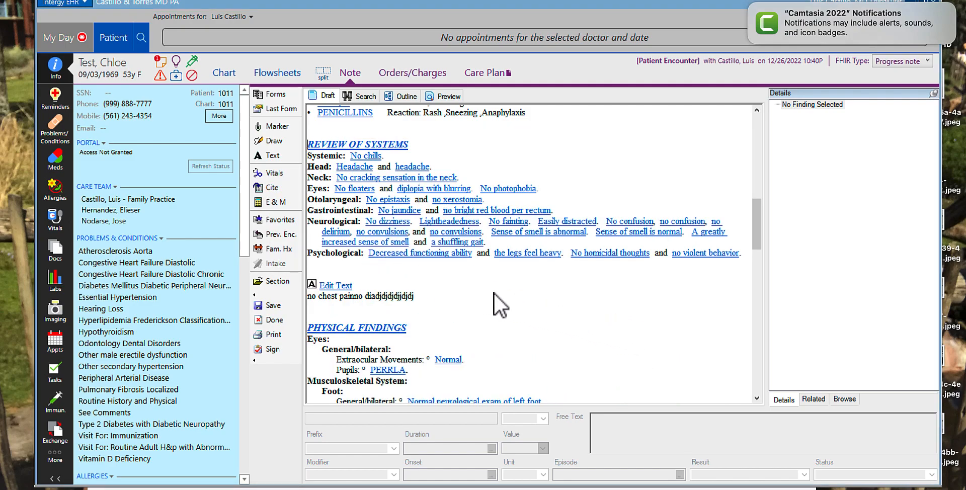
- Insert the saved personal text "Physical exam for telemedicine." into Physical Findings
scroll(494, 294, down, 5)
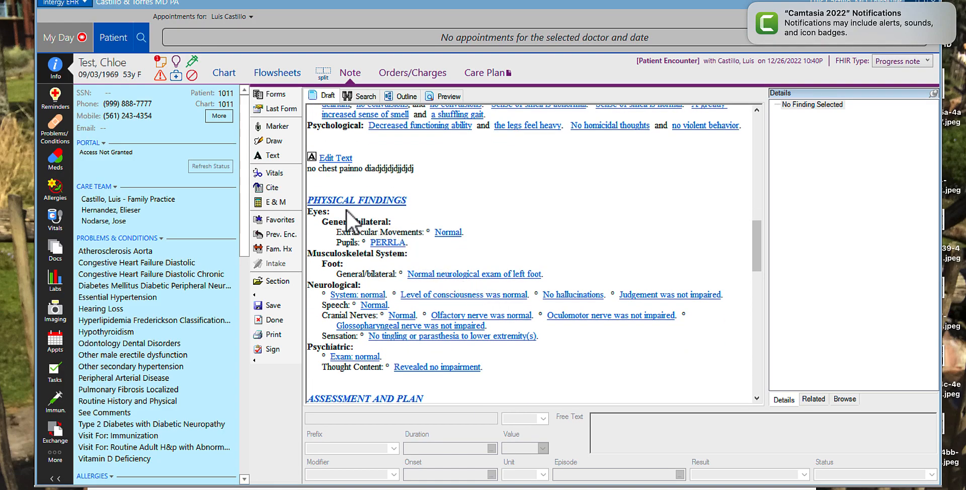
right_click(342, 208)
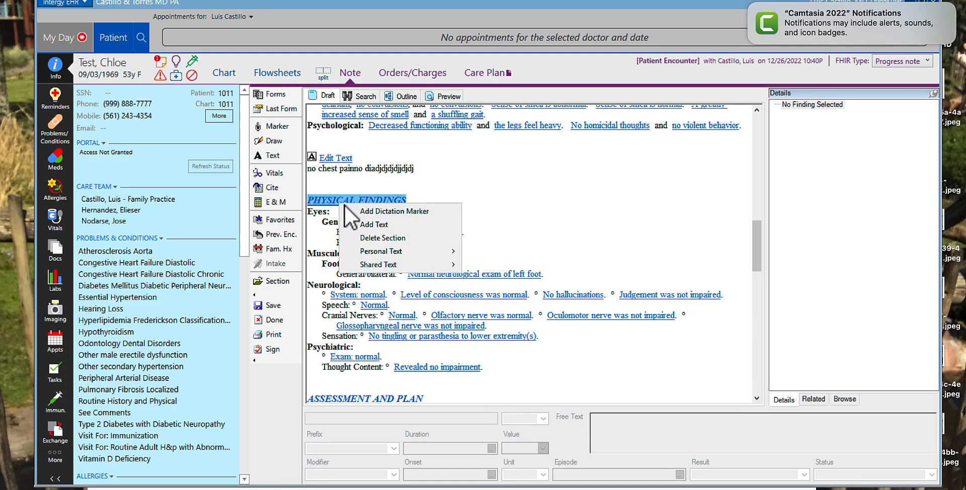
mouse_move(409, 252)
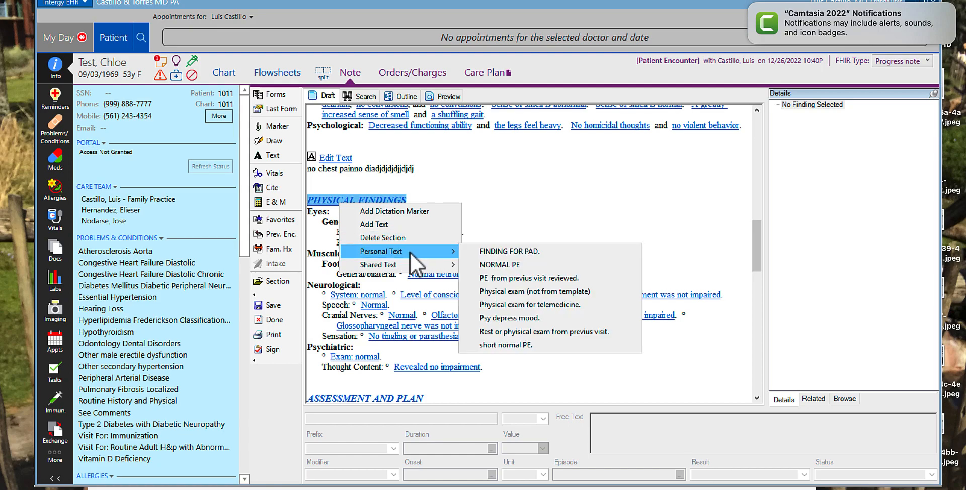
click(541, 304)
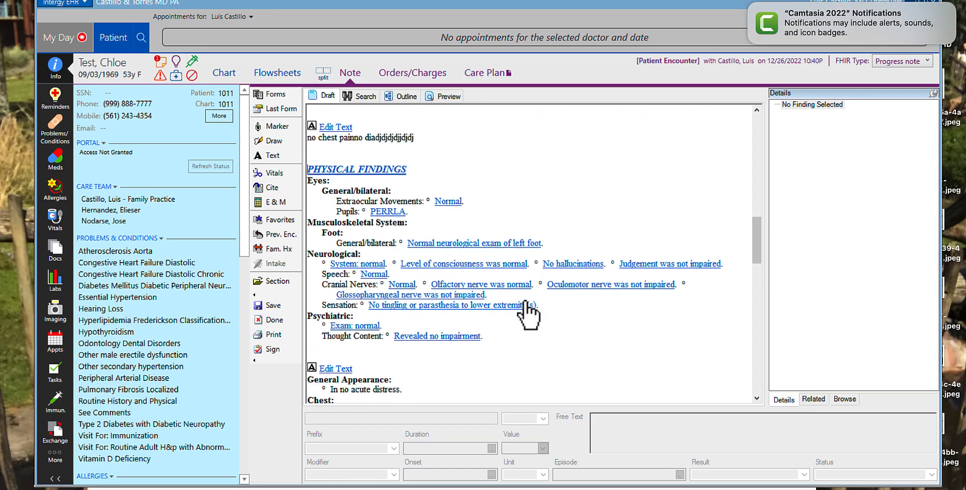
- Check the inserted exam text and insert the shared text "Memory impair" into Physical Findings
scroll(526, 310, down, 6)
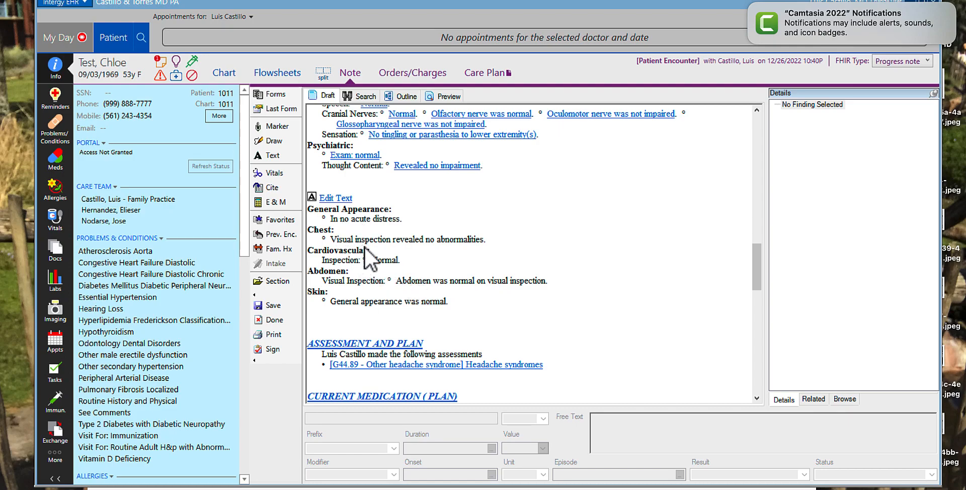
scroll(396, 247, up, 3)
scroll(397, 247, down, 2)
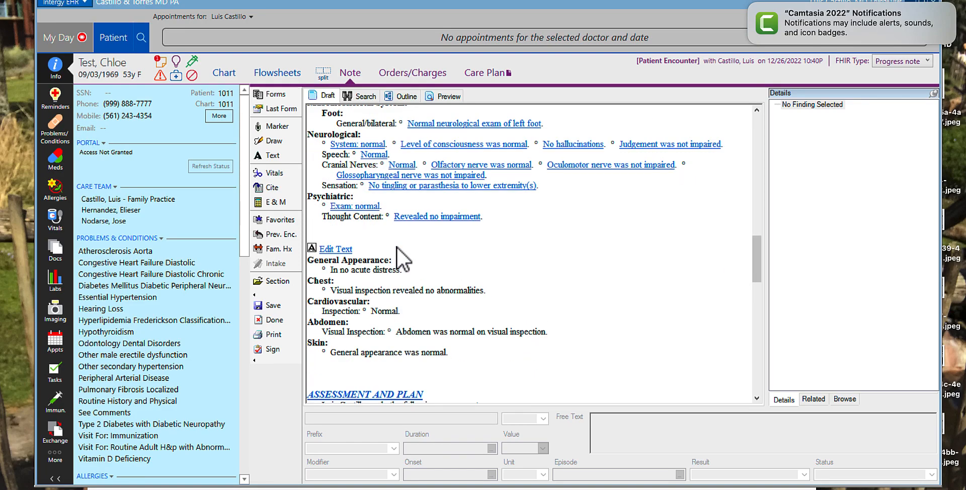
scroll(396, 246, down, 2)
scroll(390, 242, up, 18)
scroll(393, 247, down, 10)
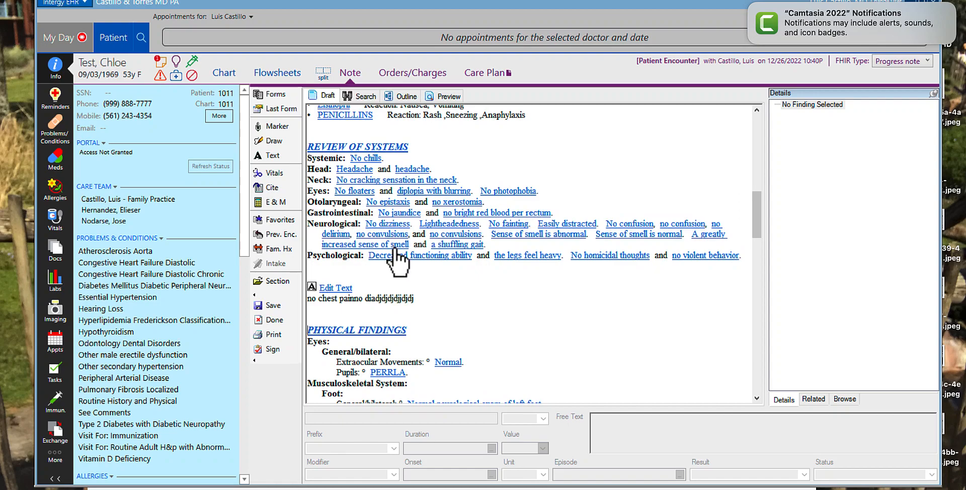
right_click(344, 333)
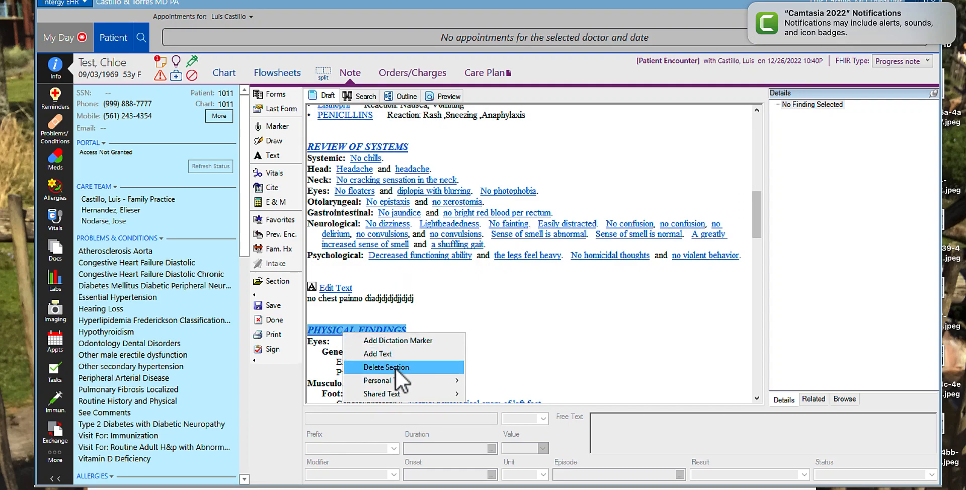
mouse_move(401, 380)
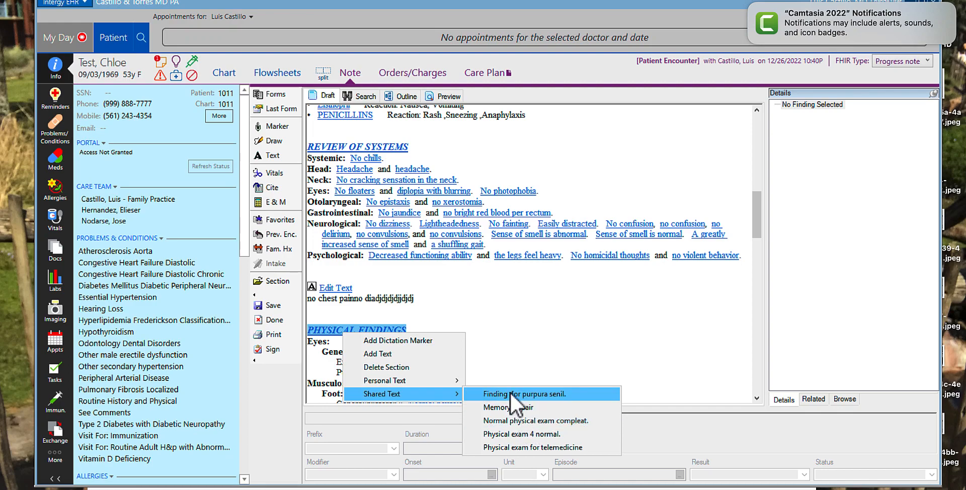
click(503, 419)
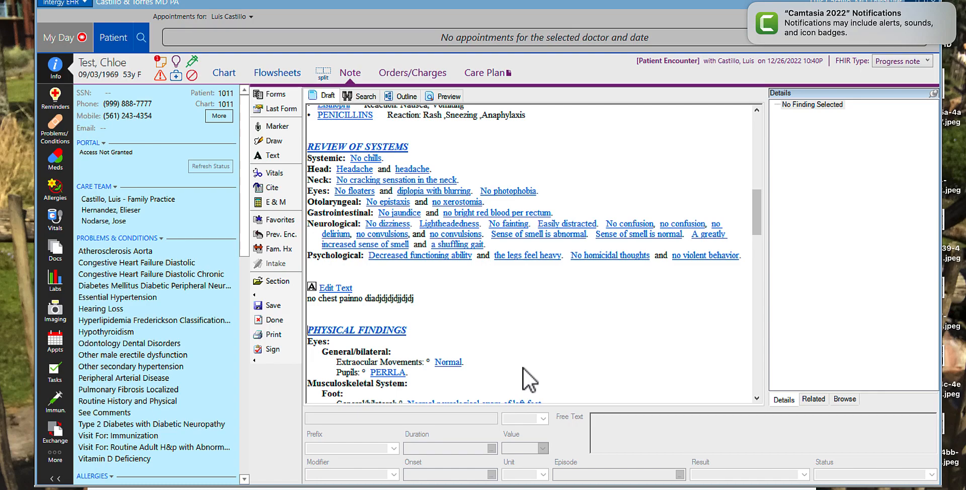
scroll(523, 372, down, 3)
scroll(523, 368, down, 3)
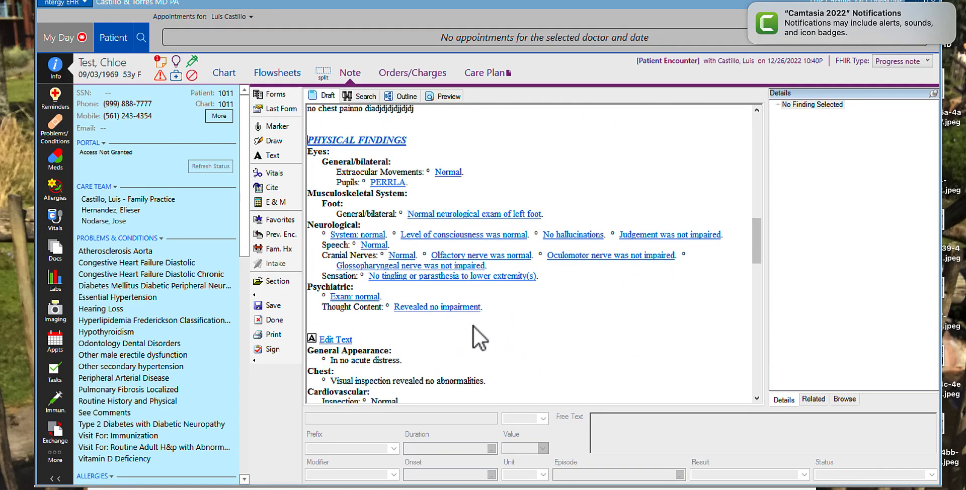
scroll(473, 326, down, 10)
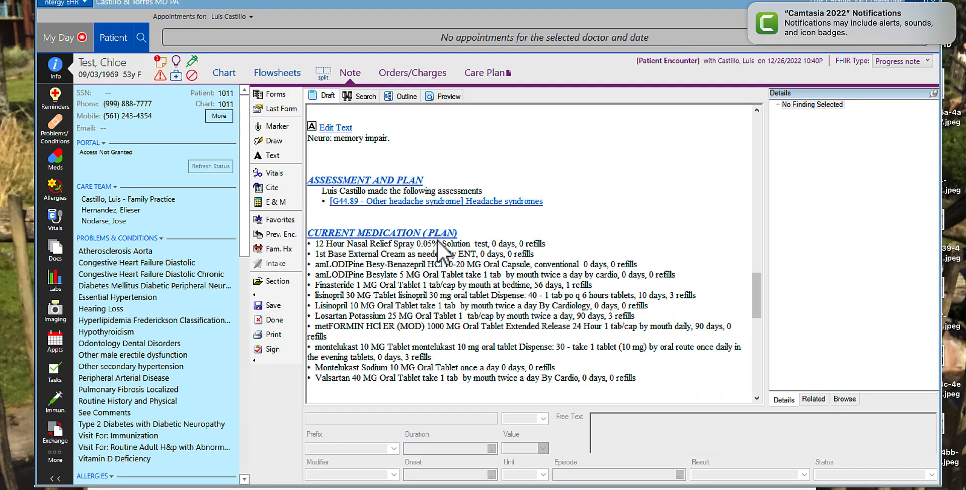
right_click(387, 179)
click(422, 199)
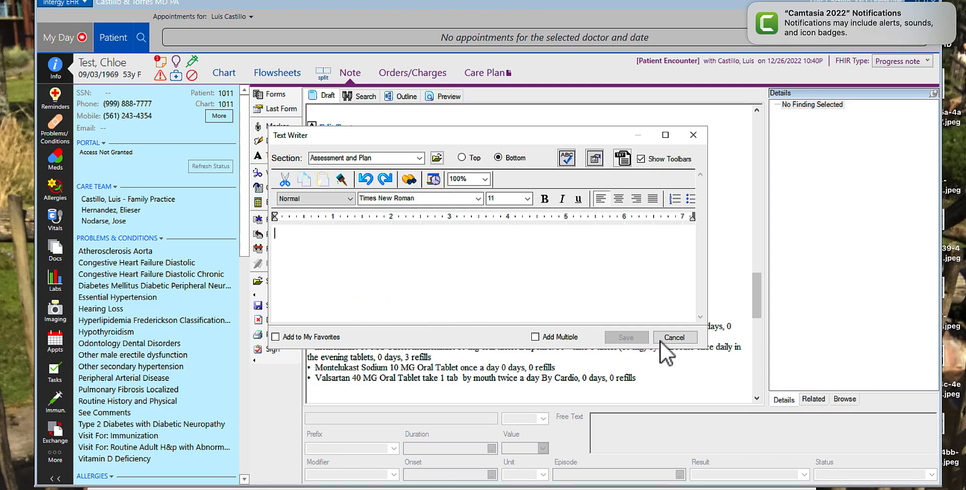
click(682, 340)
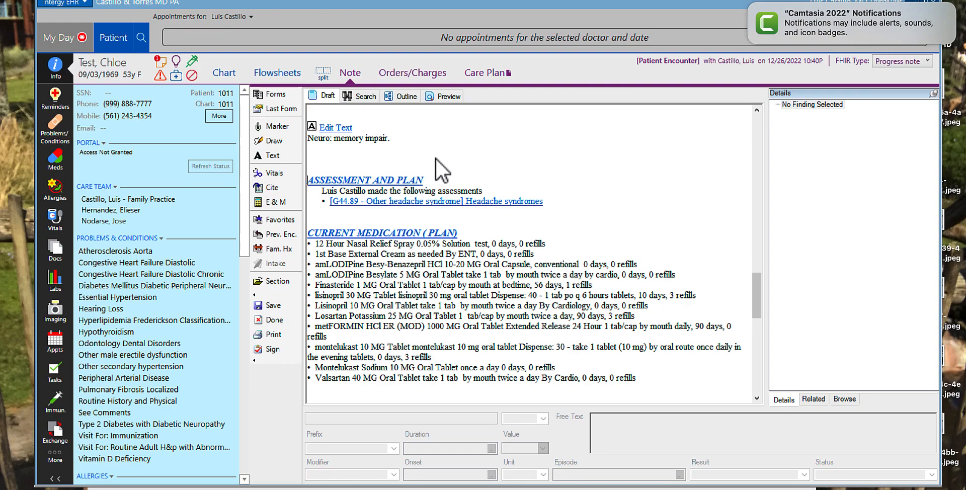
- Search all findings for "headache" and add the post-ictal state headache diagnosis from Diseases, Syndromes, and Conditions
click(370, 100)
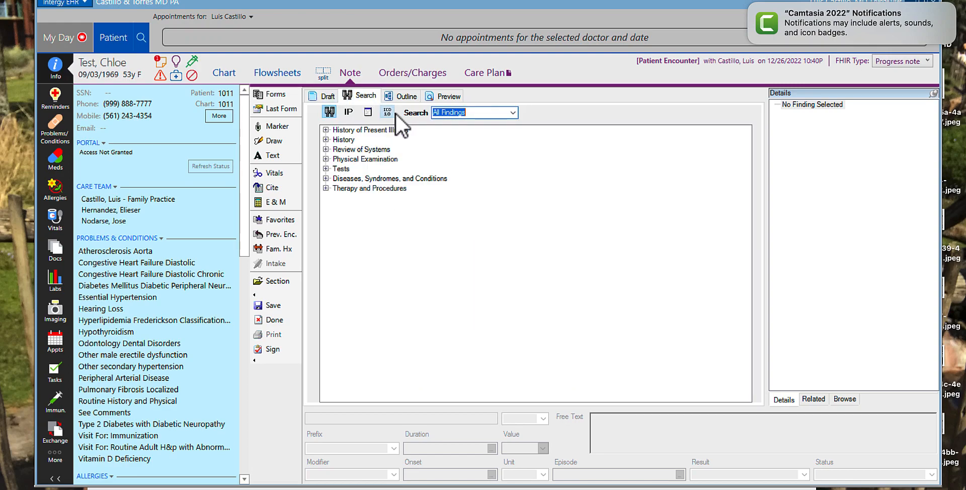
text(headache)
key(Return)
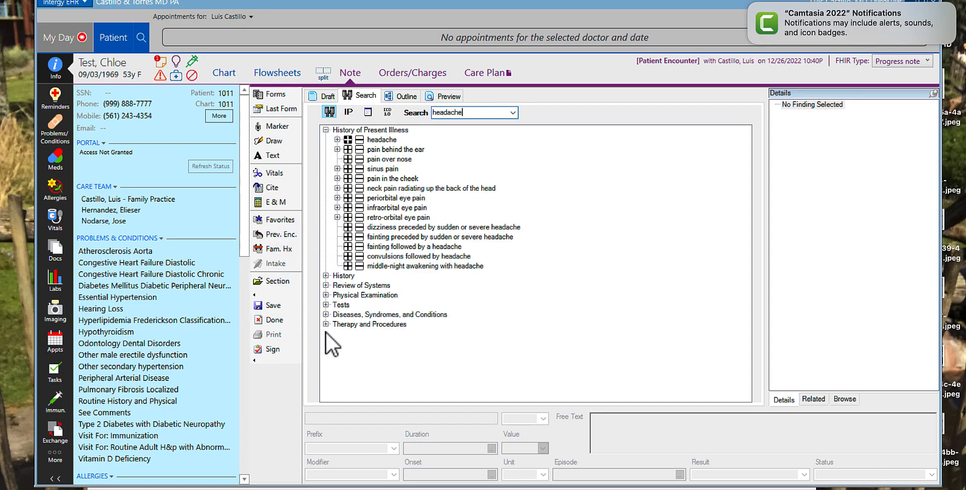
click(325, 315)
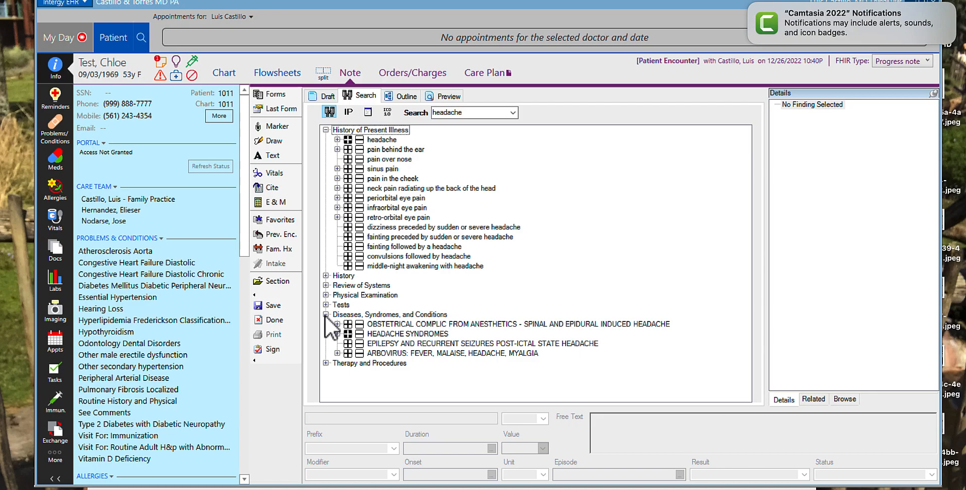
click(347, 345)
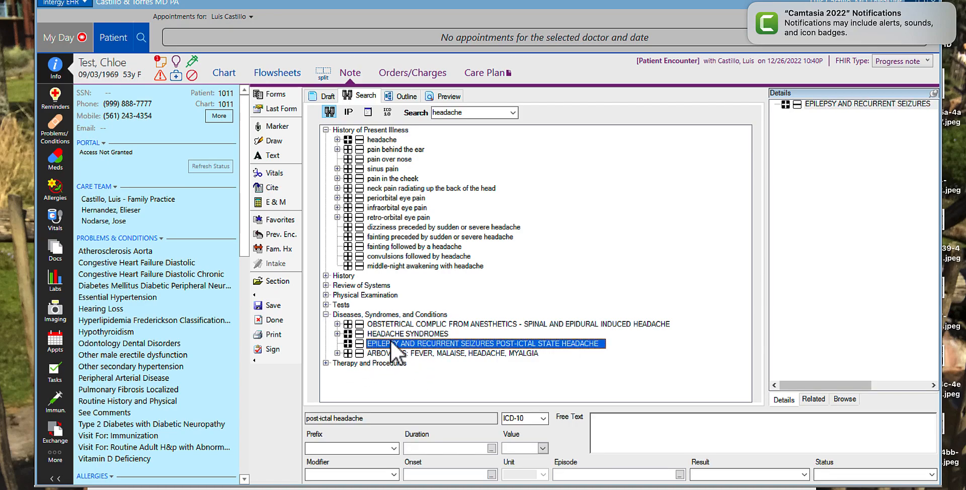
- Add the tension-type headache diagnosis from Headache Syndromes and save the note
click(337, 333)
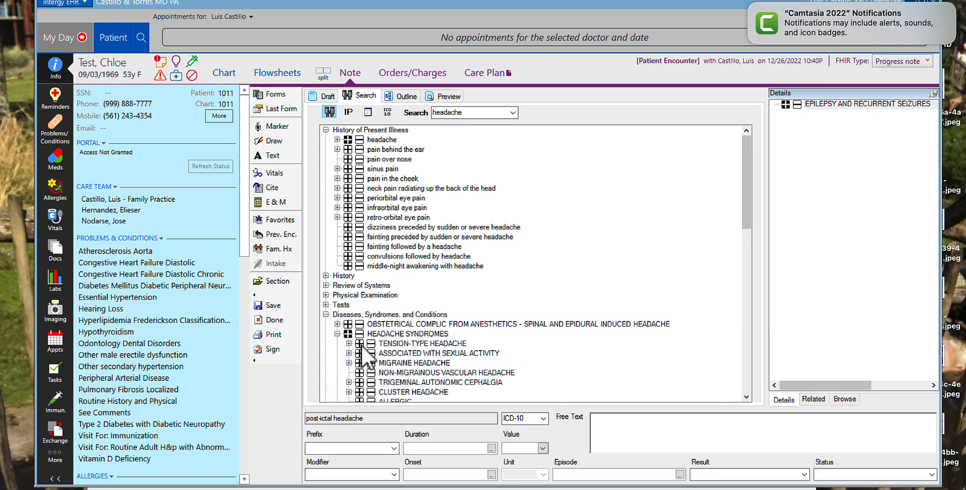
click(359, 343)
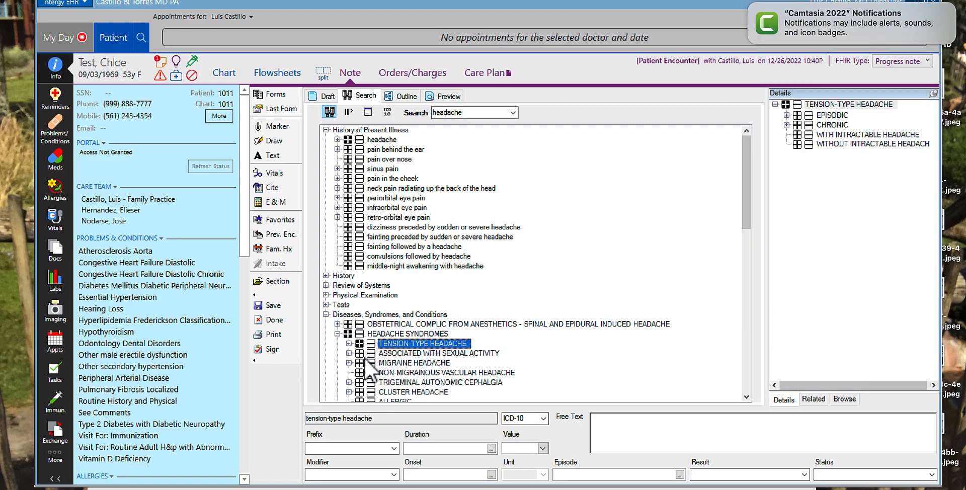
click(272, 307)
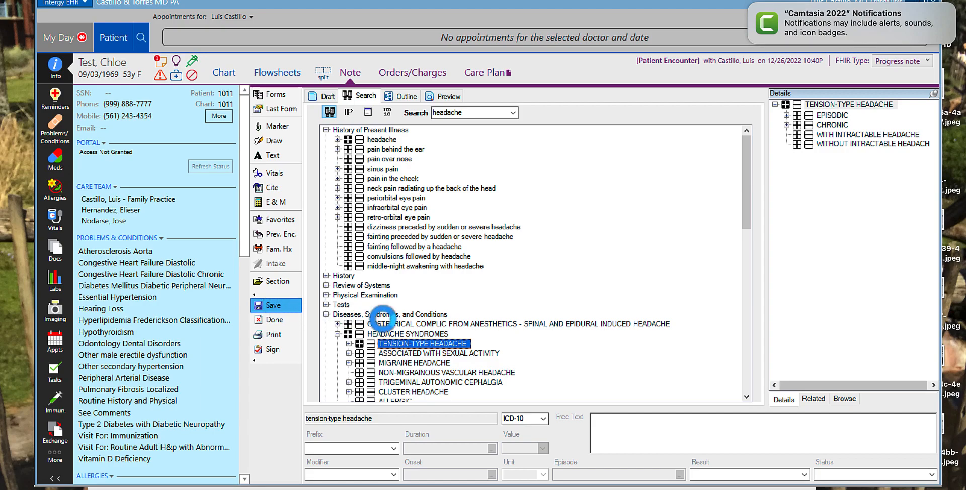
- Assign ICD-10 code G44.221, Chronic tension-type headache, intractable, to the tension-type headache assessment in the note draft
scroll(485, 319, down, 3)
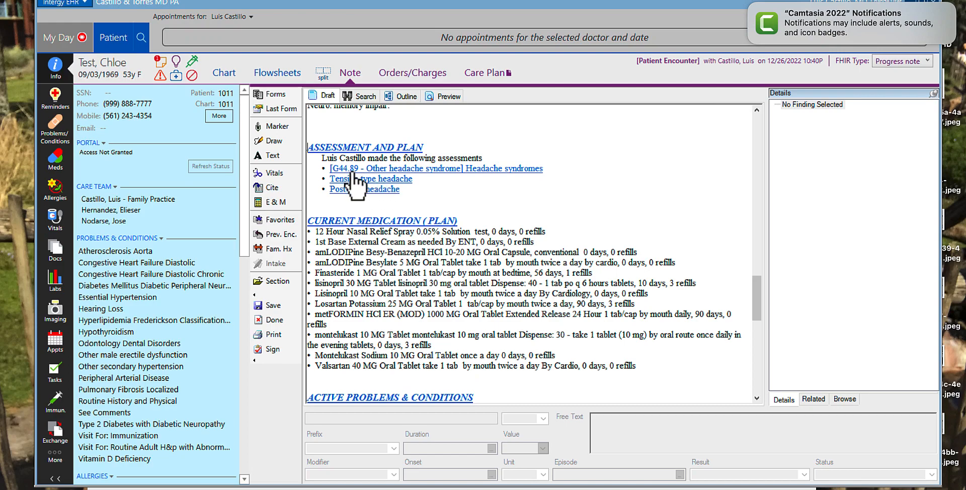
click(390, 180)
click(544, 423)
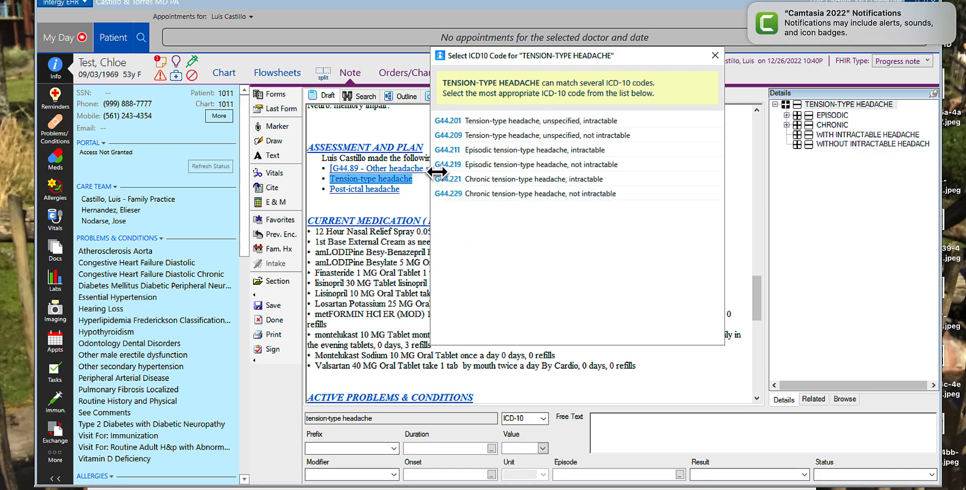
click(445, 179)
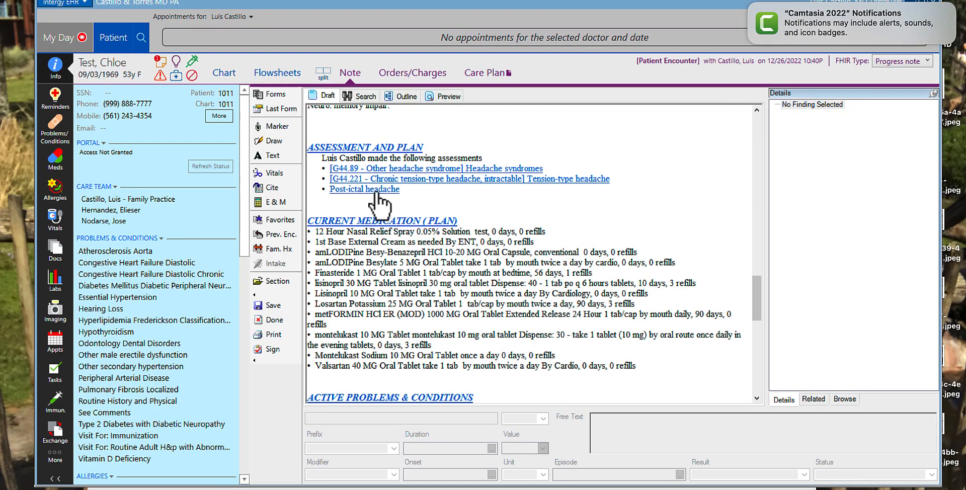
- Assign ICD-10 code R56.9, Unspecified convulsions, to the post-ictal headache assessment
click(396, 191)
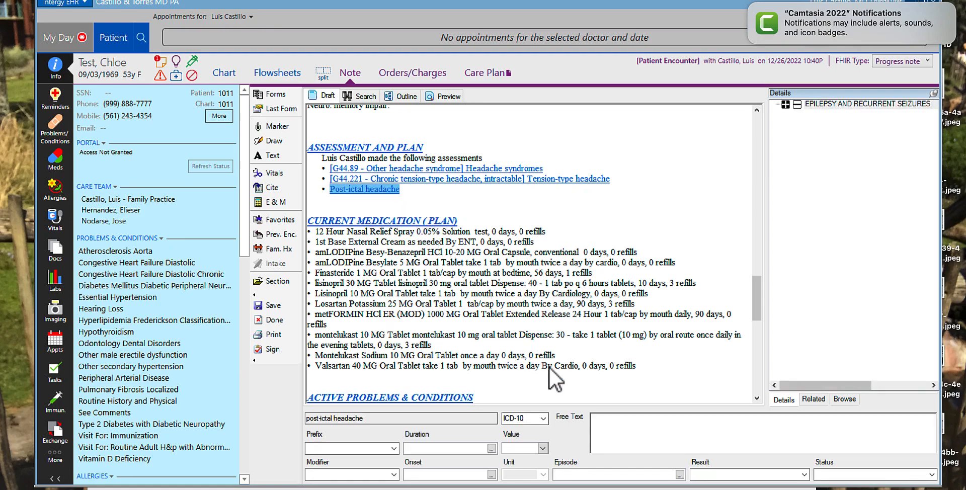
click(542, 419)
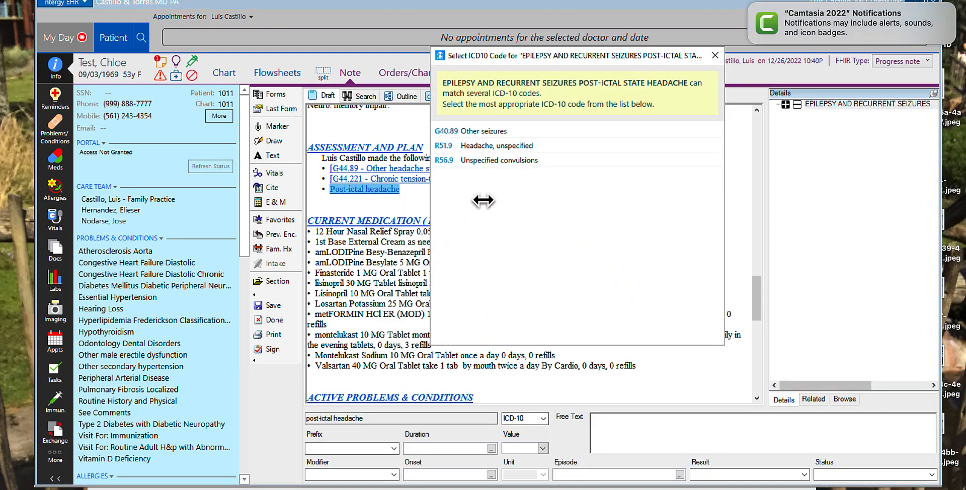
click(478, 160)
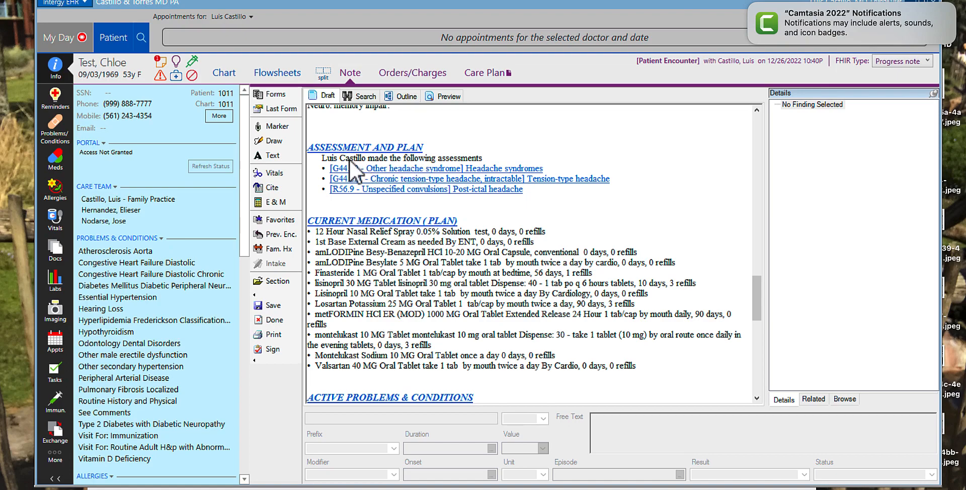
right_click(492, 169)
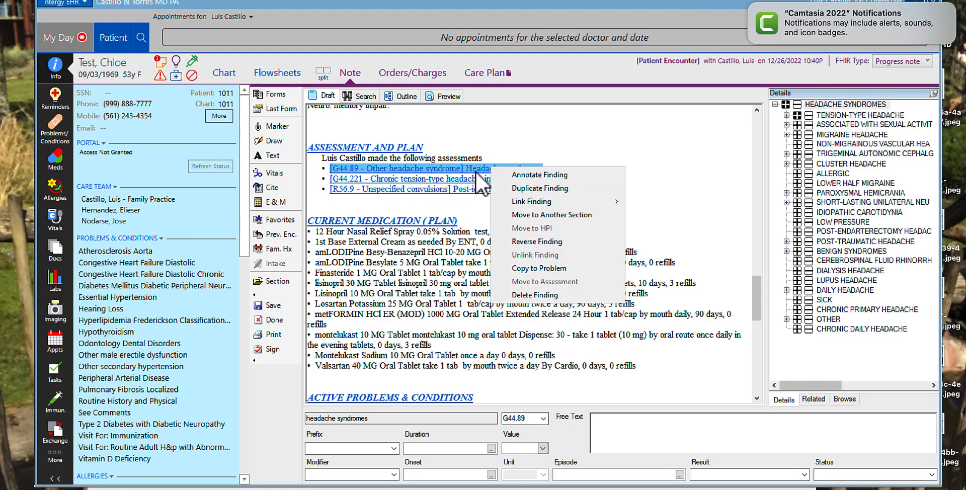
click(538, 174)
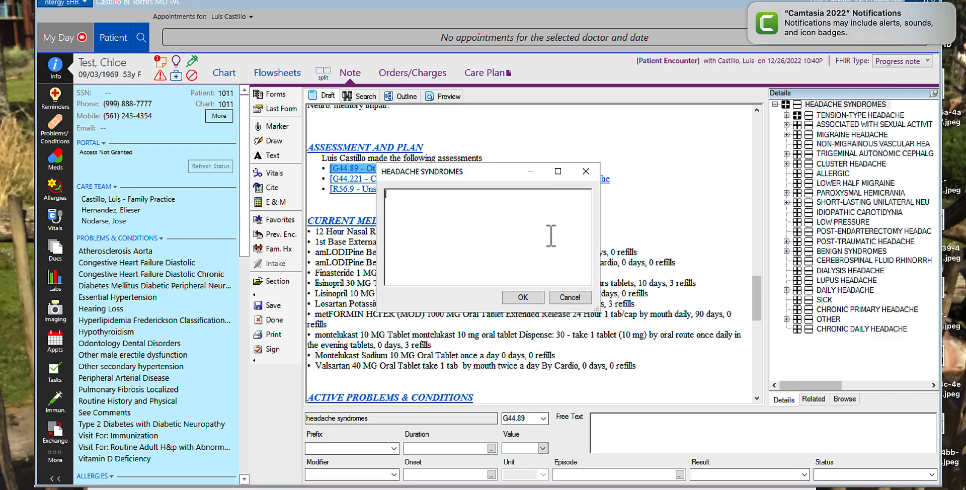
click(583, 297)
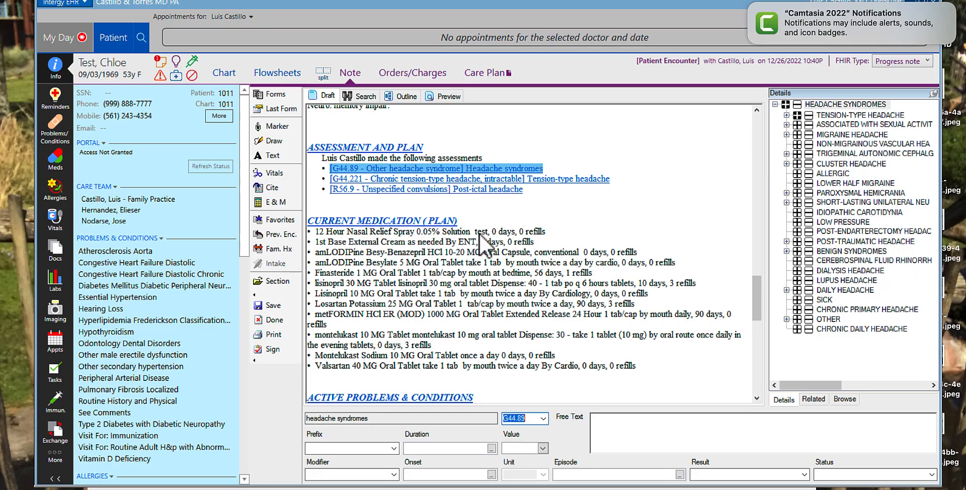
scroll(477, 239, down, 10)
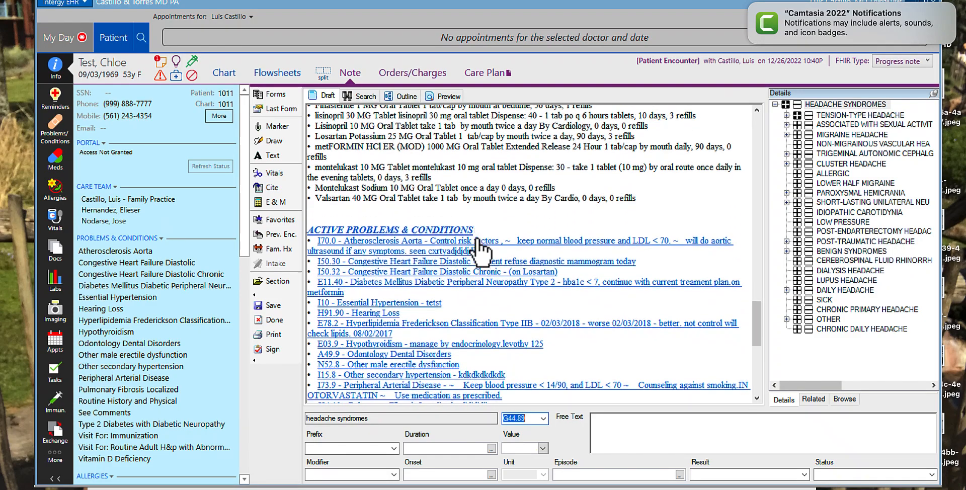
scroll(477, 240, down, 5)
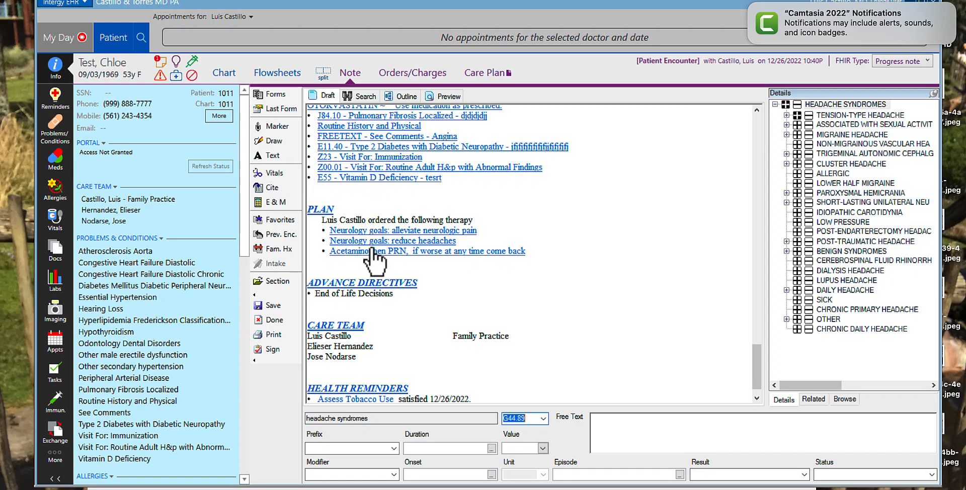
right_click(318, 211)
click(353, 232)
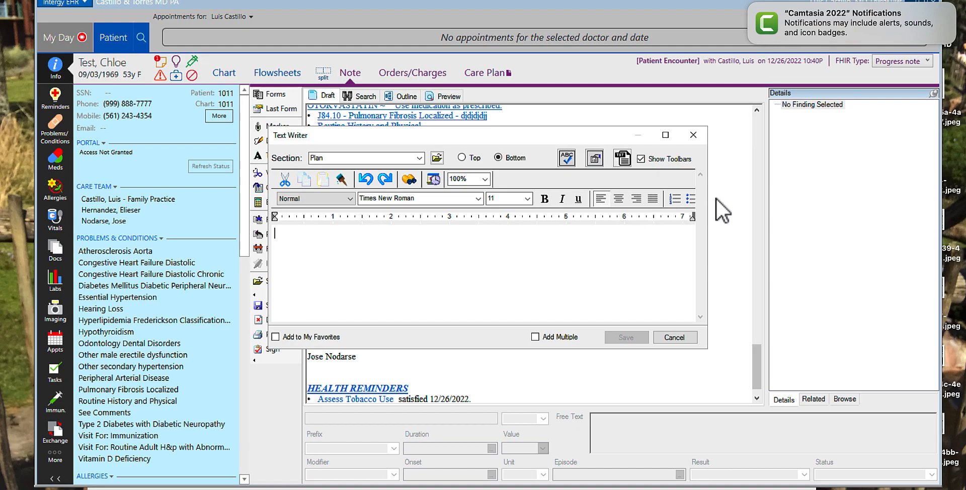
click(696, 136)
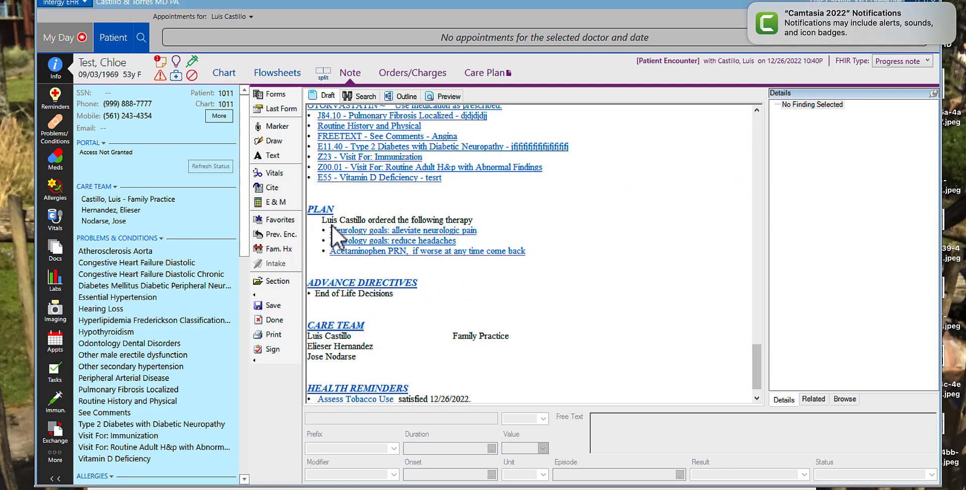
- Insert the shared text "*MRA: caffeine dependence" into the Plan section
right_click(311, 215)
mouse_move(353, 258)
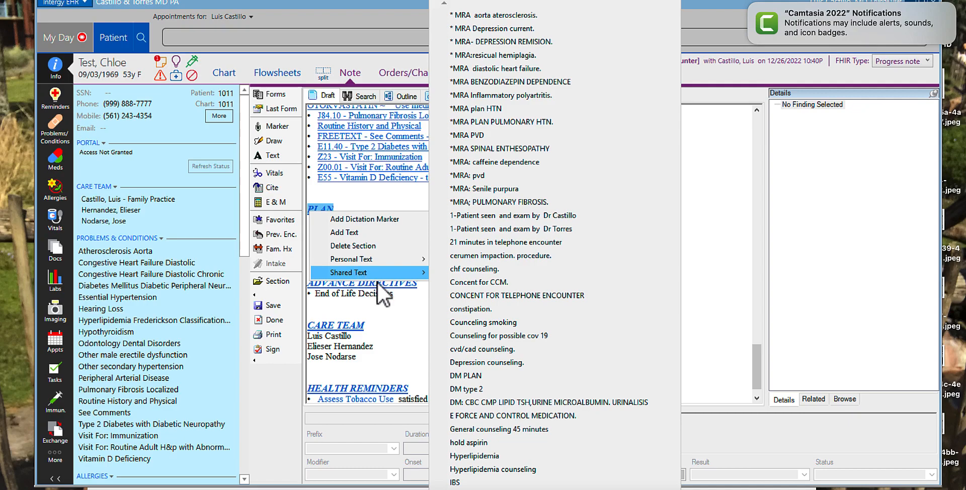
mouse_move(360, 275)
click(466, 163)
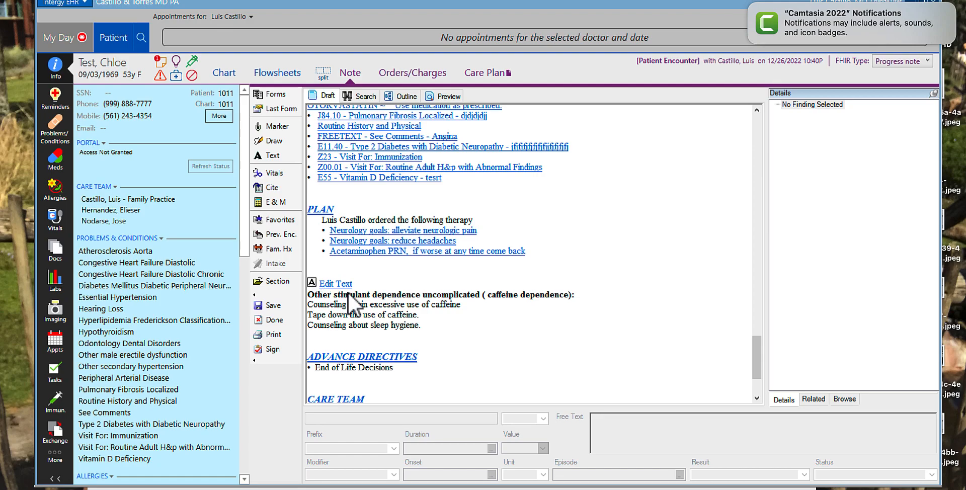
- Review the note from the Plan and Health Reminders back up to Physical Findings, and save it
scroll(467, 297, down, 2)
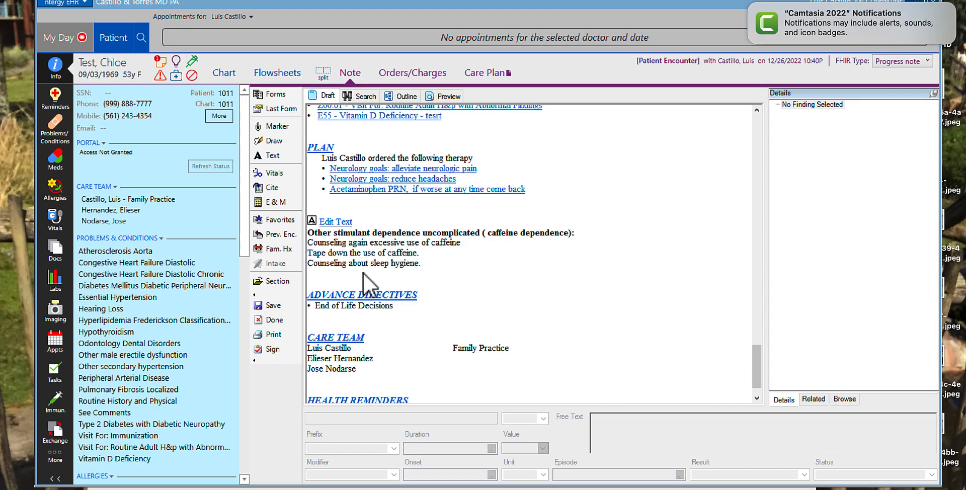
scroll(409, 286, down, 2)
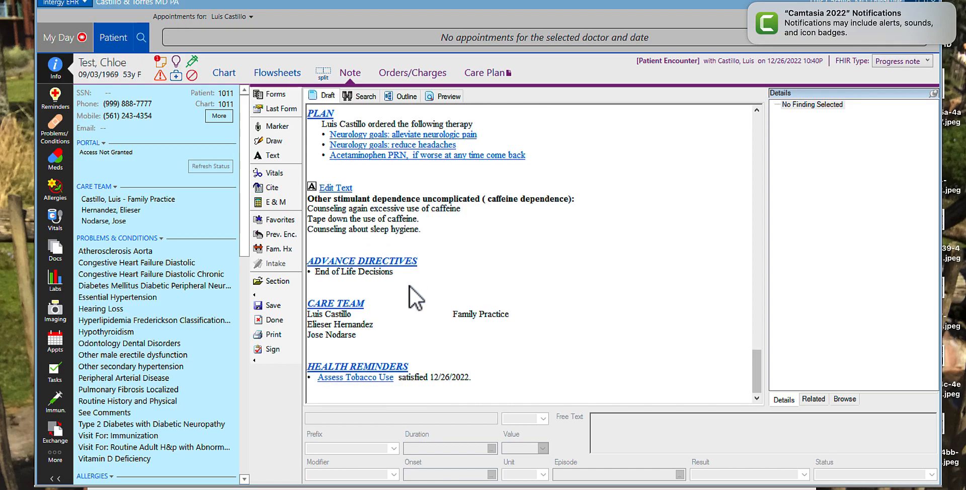
scroll(410, 286, up, 15)
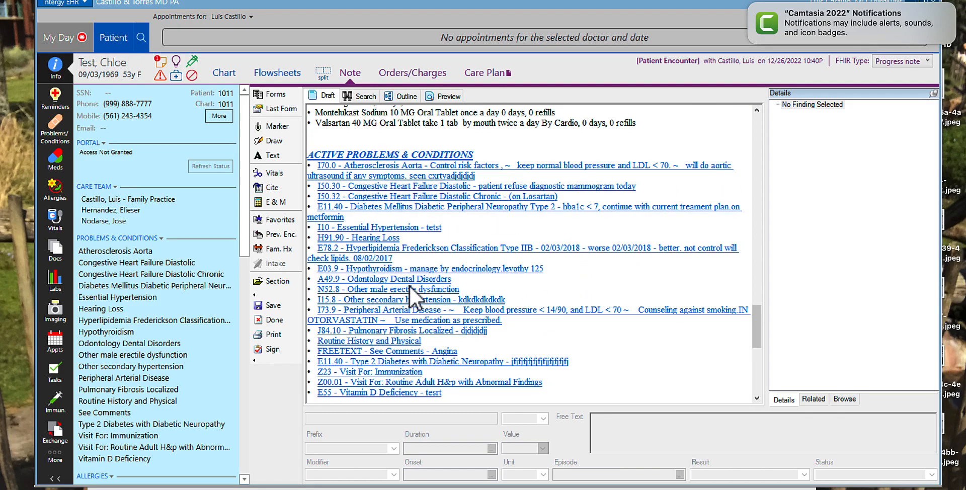
scroll(410, 285, up, 8)
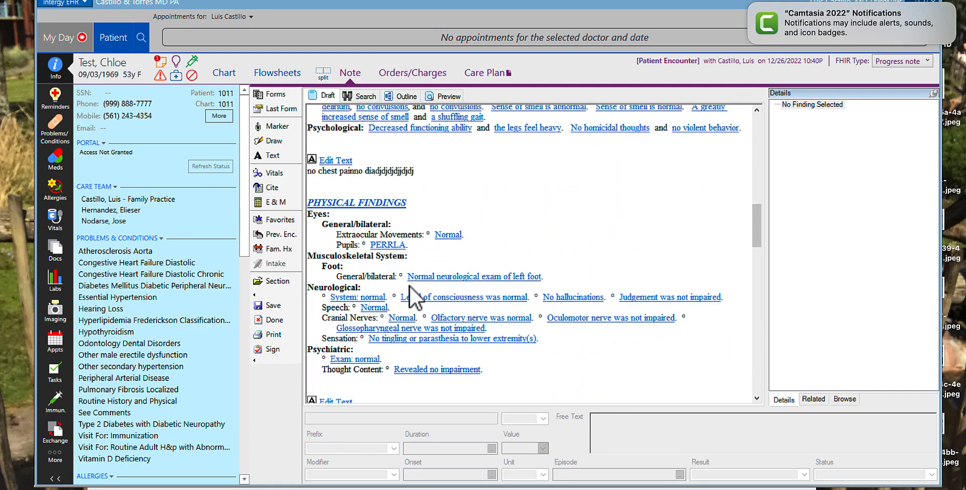
scroll(410, 292, down, 3)
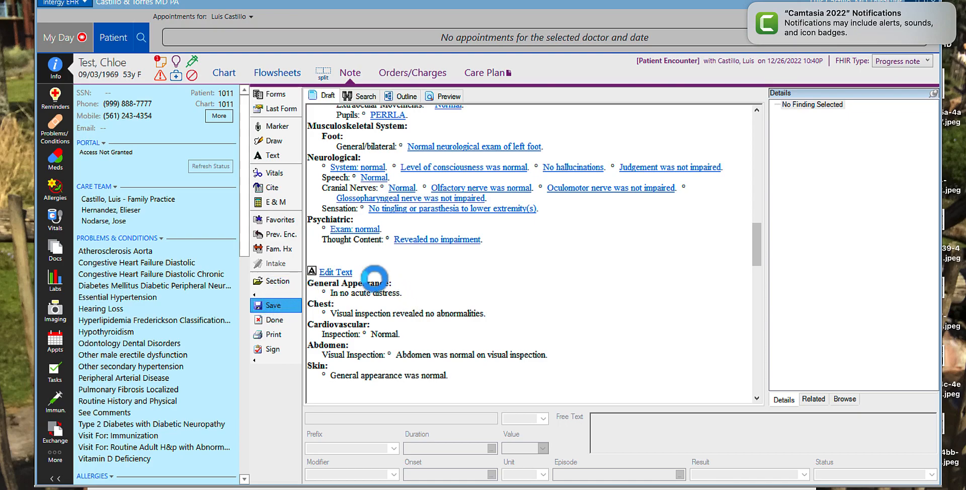
- Save the note's diagnoses in Orders/Charges and sign the encounter note
click(426, 75)
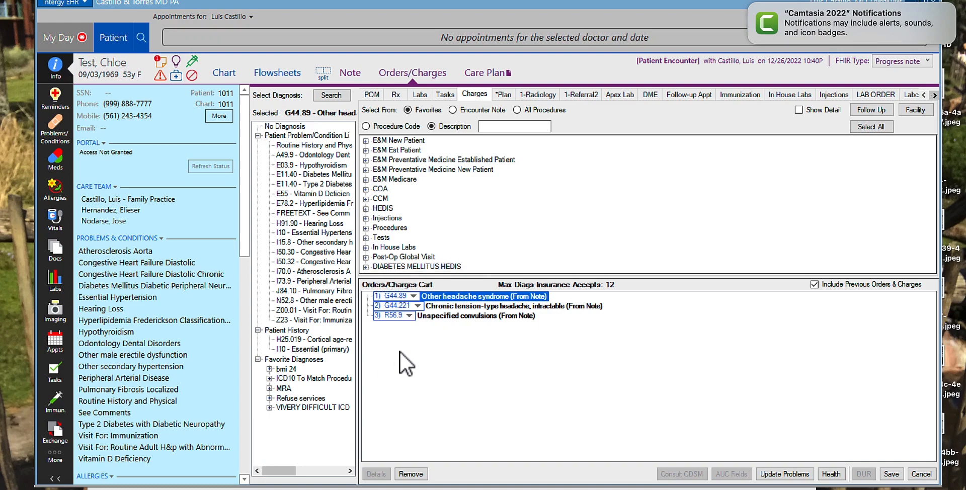
click(890, 474)
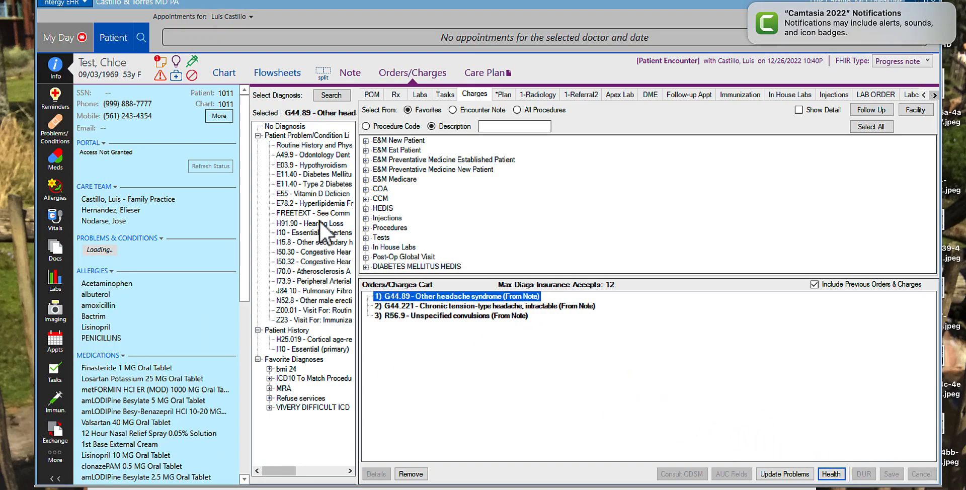
click(348, 76)
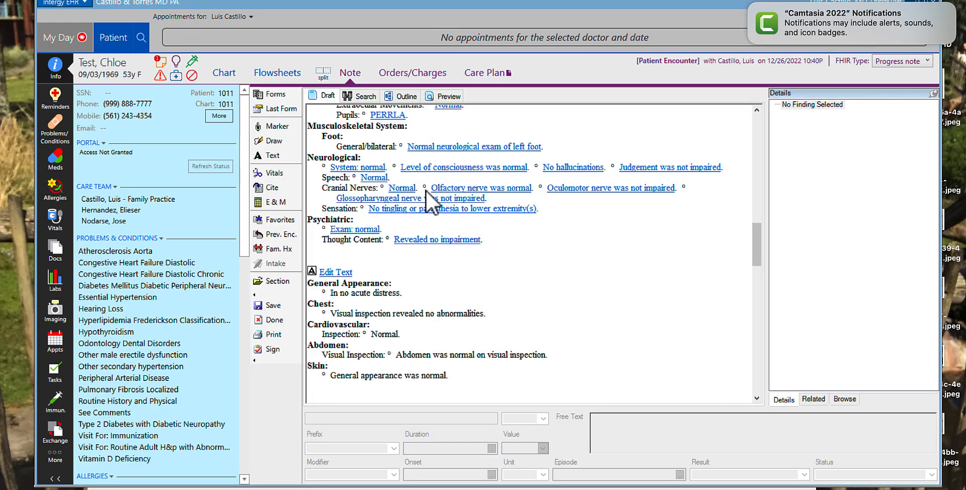
click(270, 350)
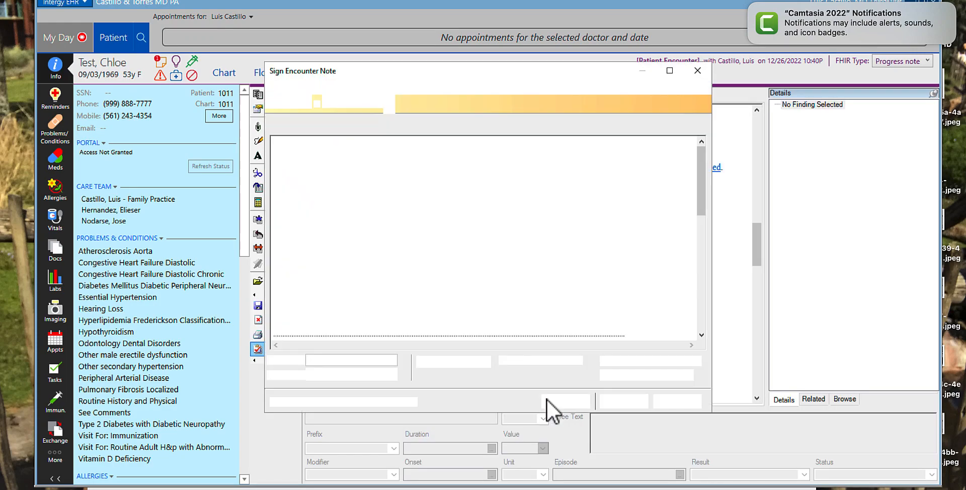
click(626, 401)
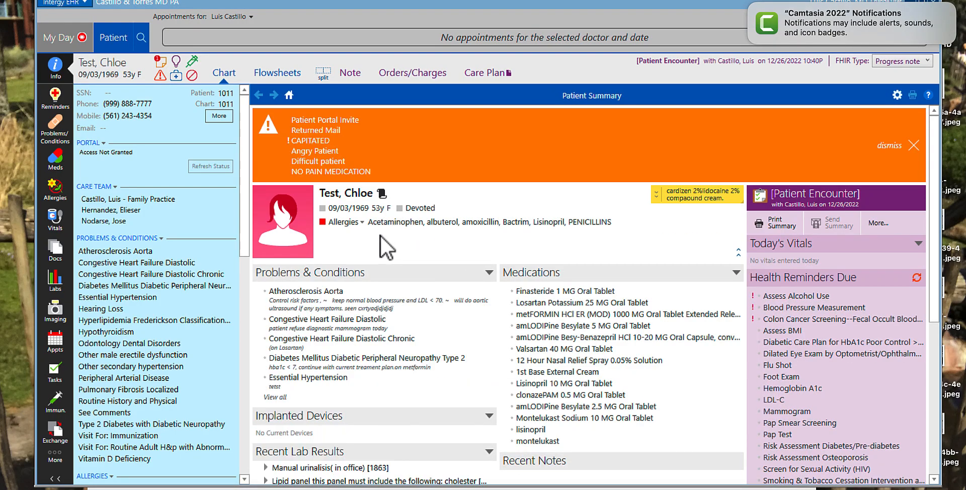
- Start a new encounter note for the same patient instead of amending the sealed one
click(351, 72)
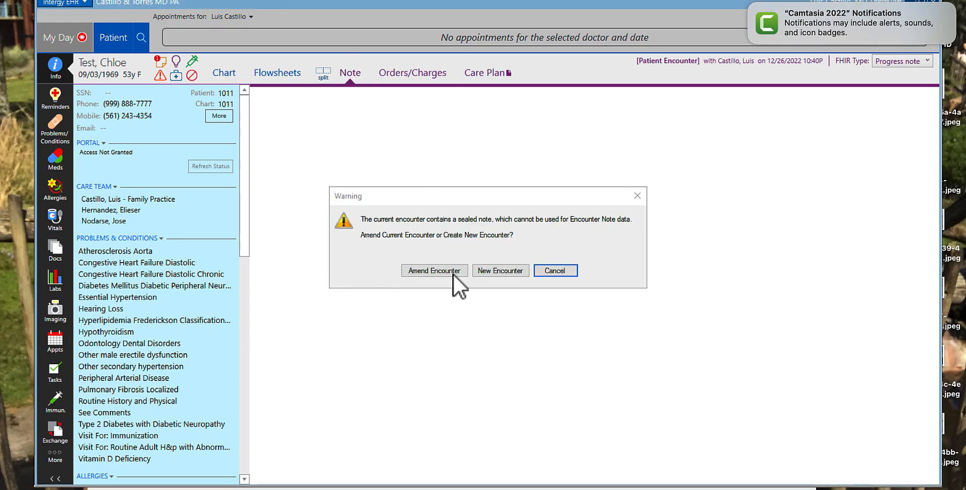
click(493, 271)
click(529, 309)
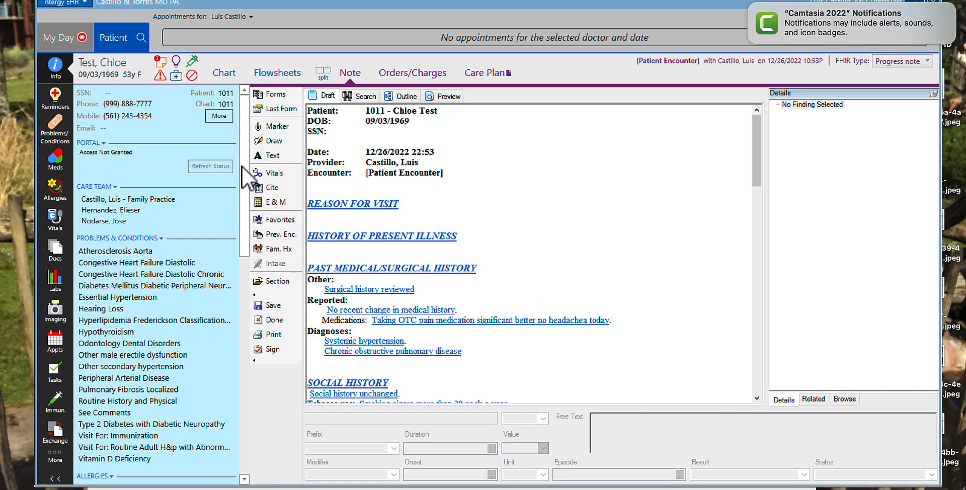
- Open the shared medical assistant form meant for every patient in the new note
click(275, 95)
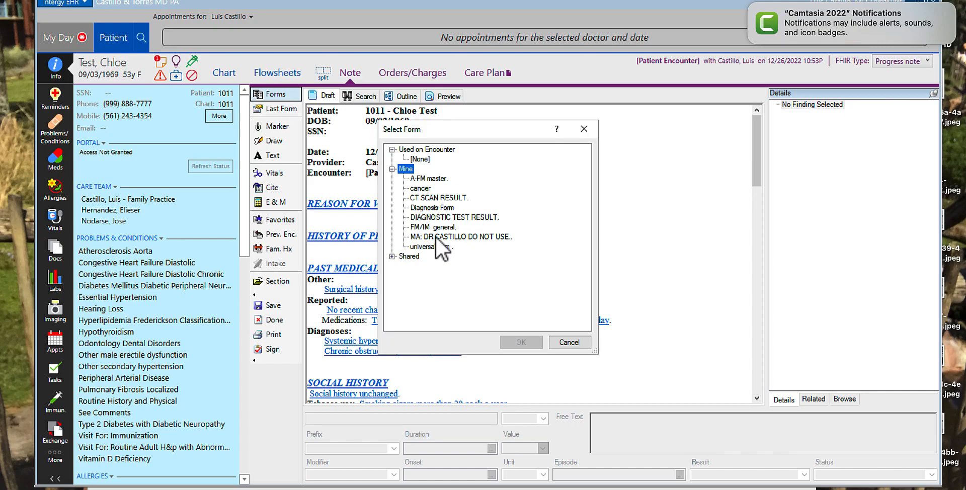
click(395, 256)
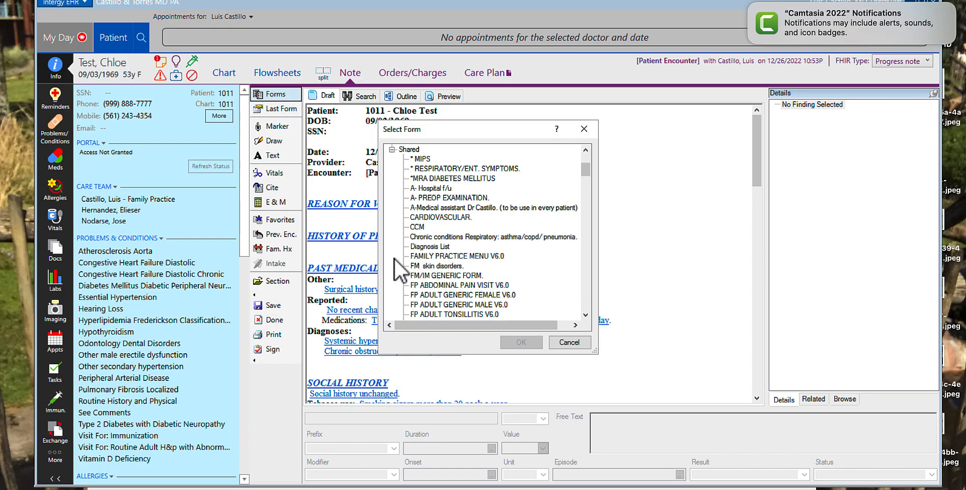
click(479, 208)
click(522, 340)
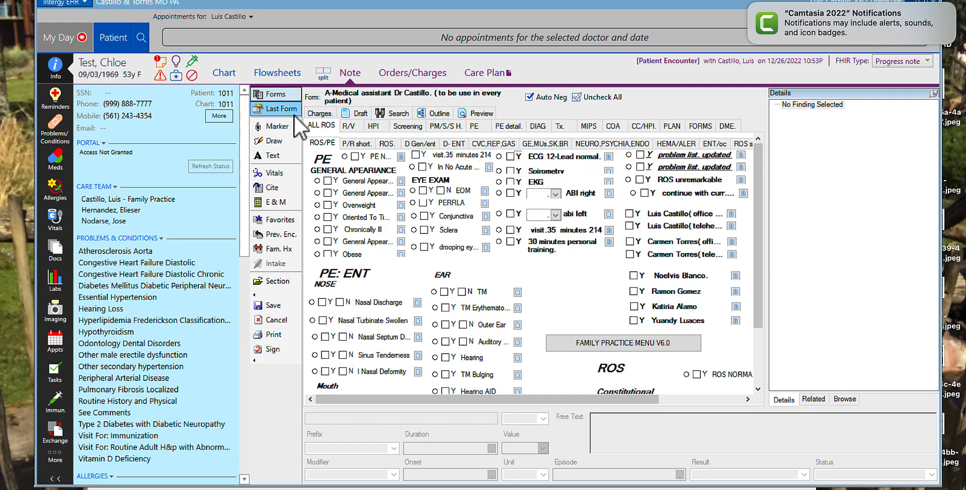
- Check the previous encounters available to copy from, save the form, and look at the History of Present Illness text options
click(277, 236)
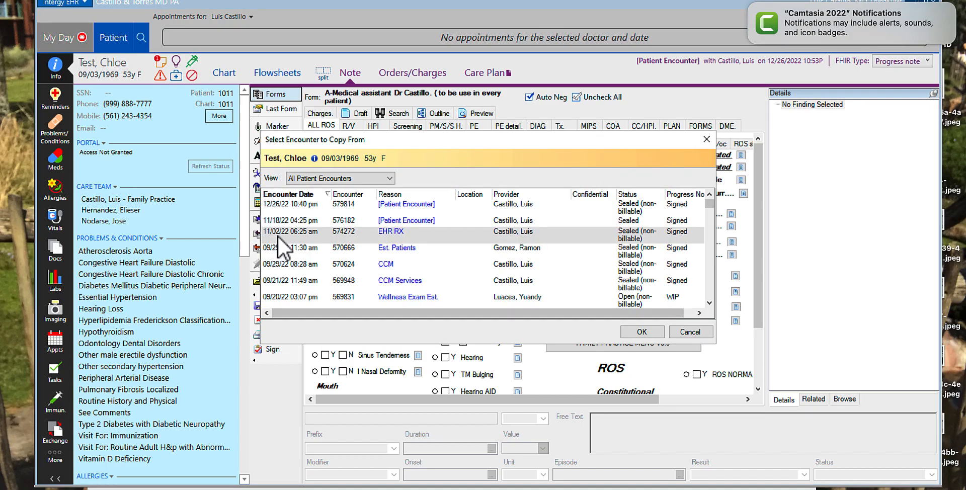
click(706, 139)
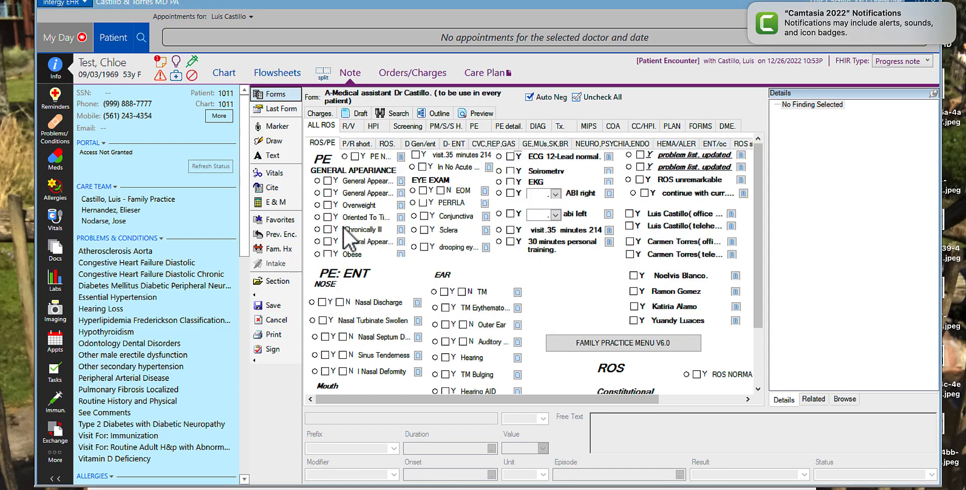
click(275, 308)
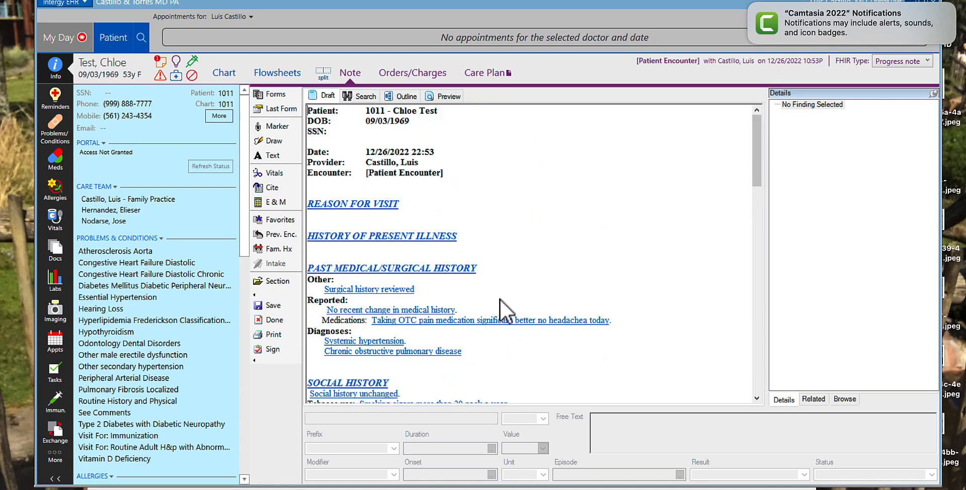
right_click(399, 237)
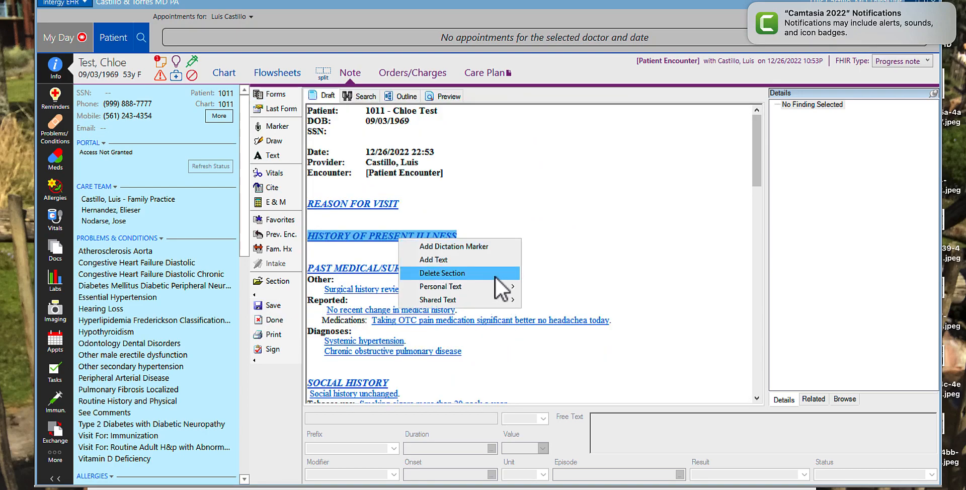
click(278, 304)
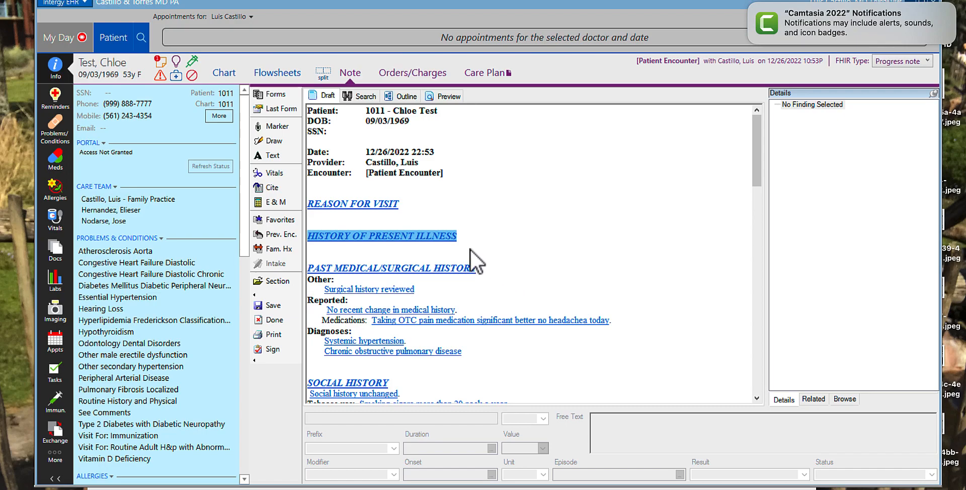
- Check Orders/Charges for the new encounter and open the encounter note for signing
click(425, 74)
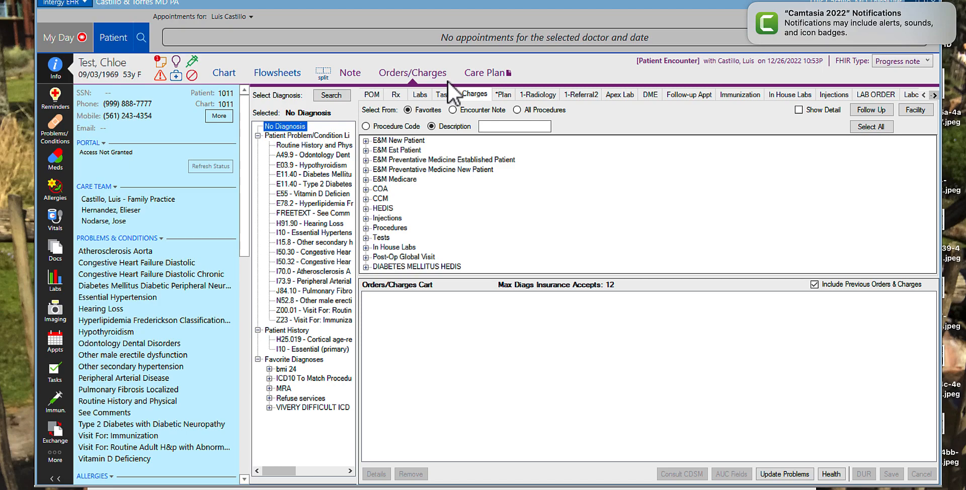
click(348, 74)
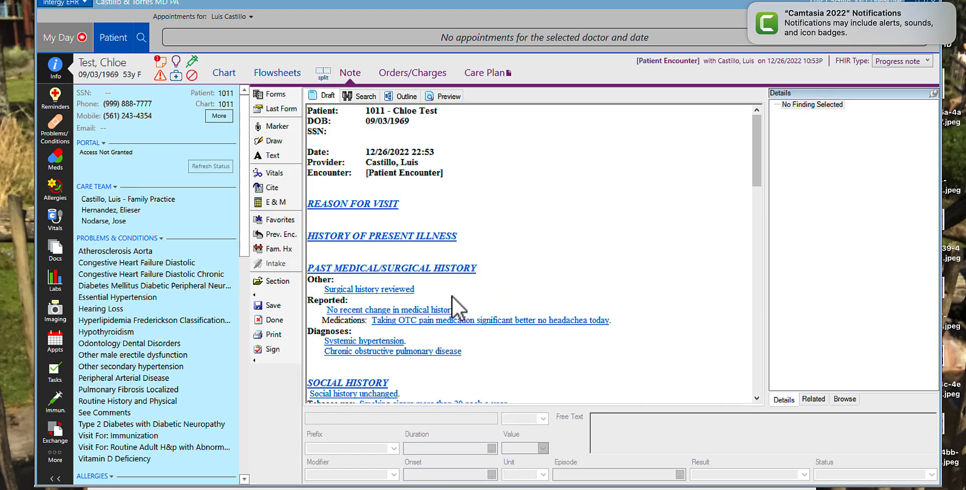
click(269, 350)
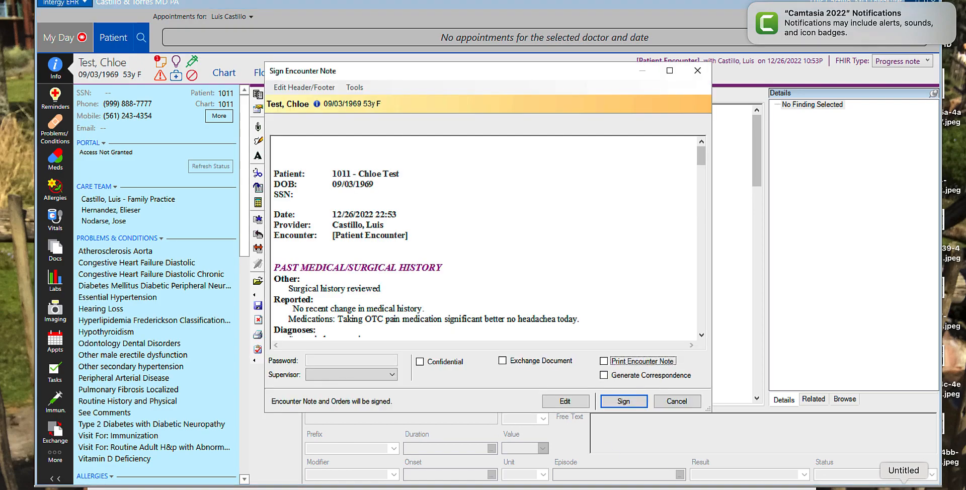
click(900, 489)
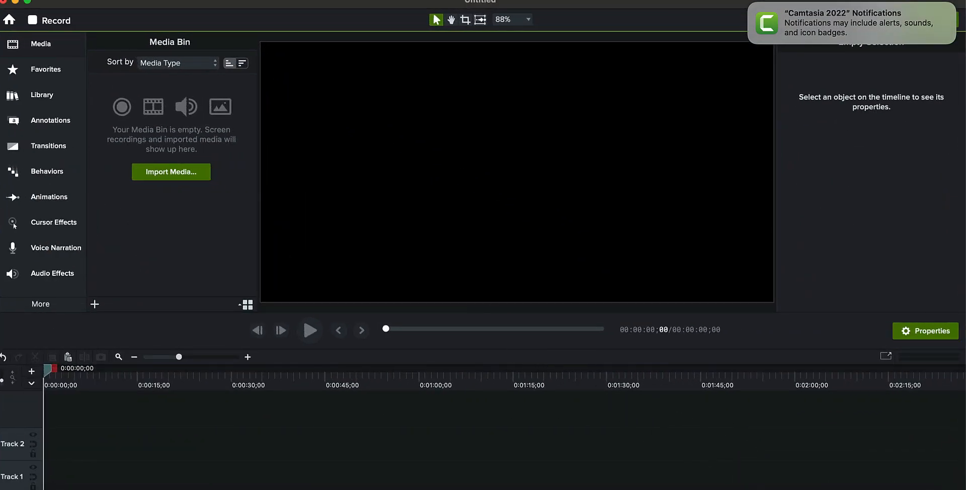
right_click(738, 487)
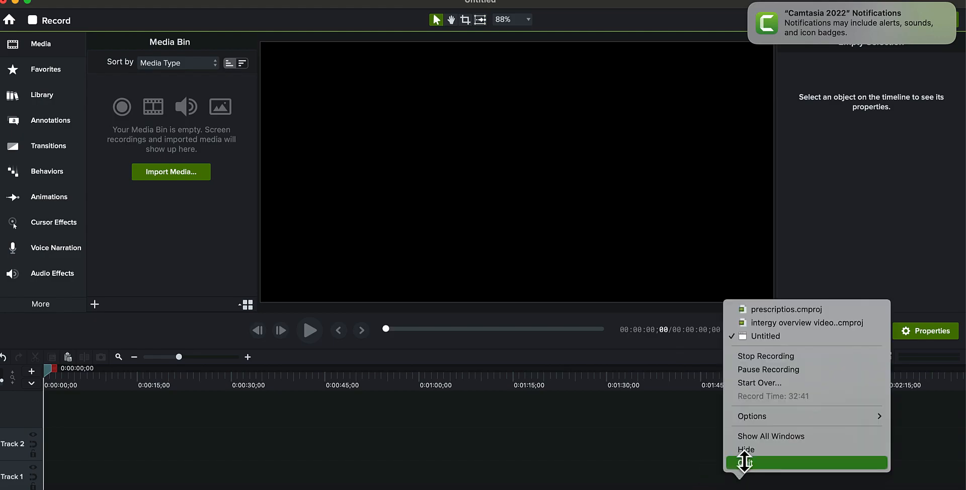